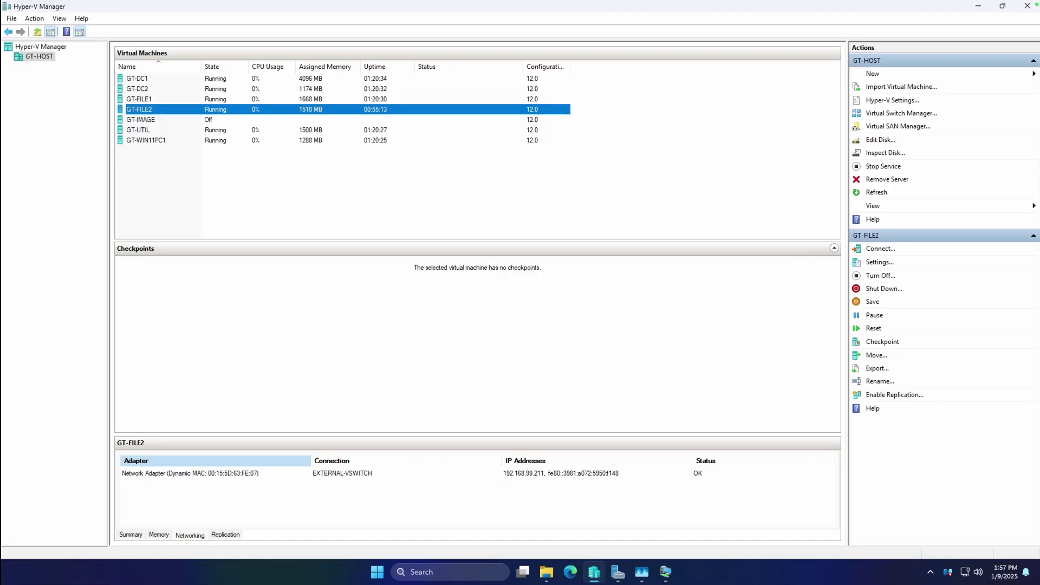
Step: Connect to the GT-FILE1 and GT-FILE2 VM consoles and move the GT-FILE2 window left
right_click(147, 100)
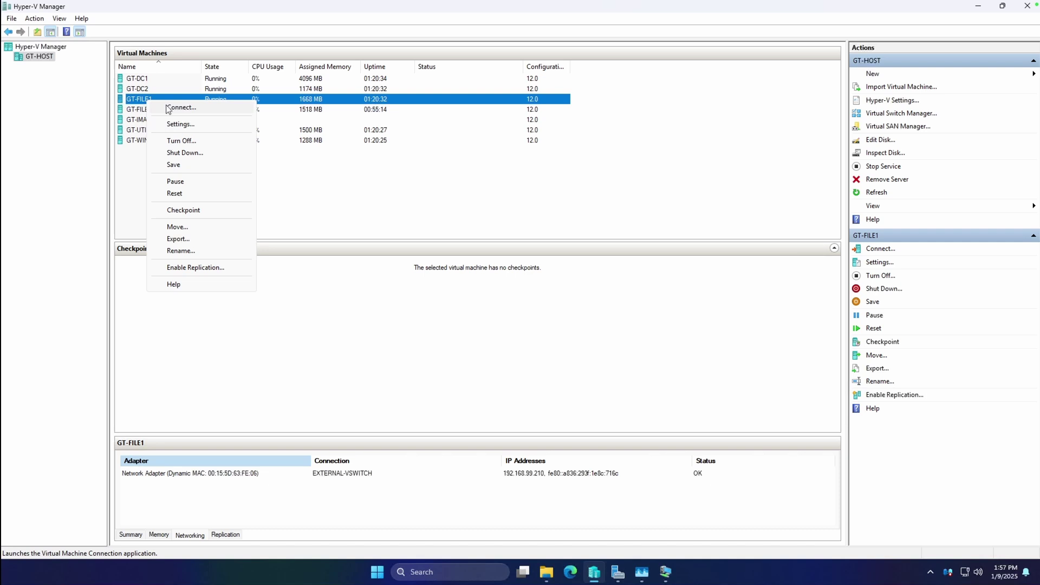
click(168, 108)
click(613, 181)
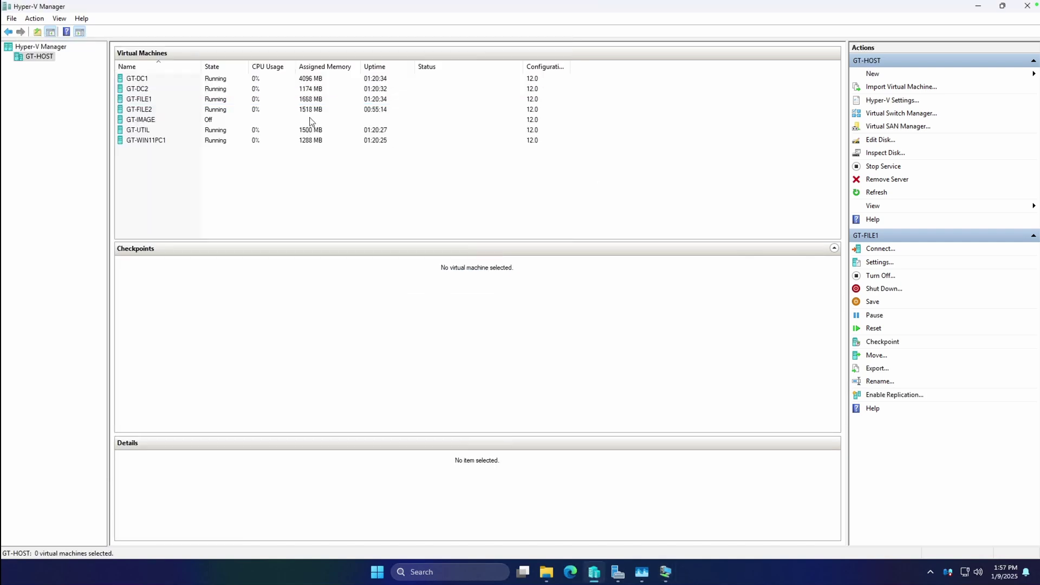
right_click(130, 111)
click(146, 116)
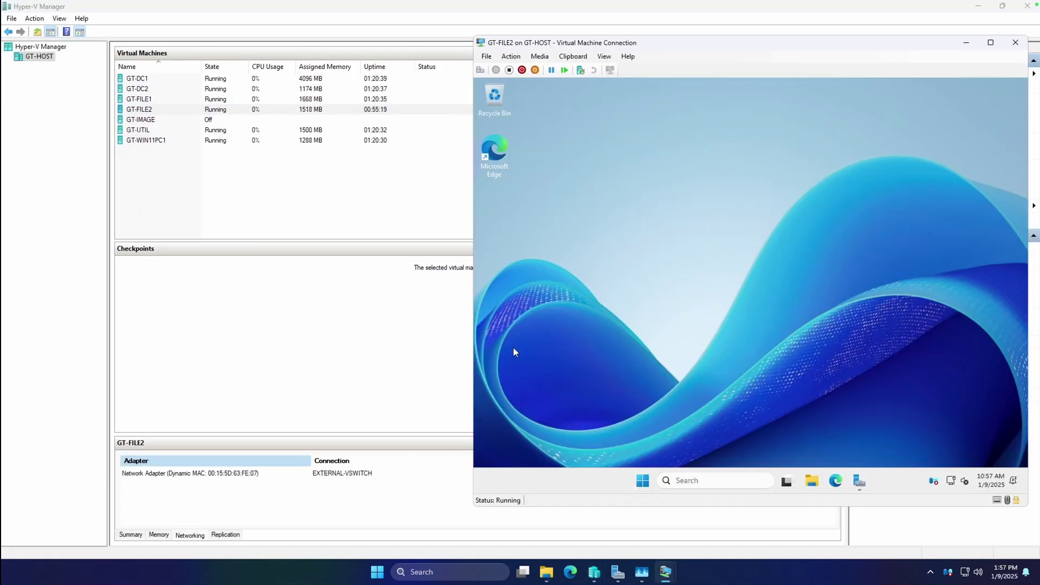
mouse_move(666, 572)
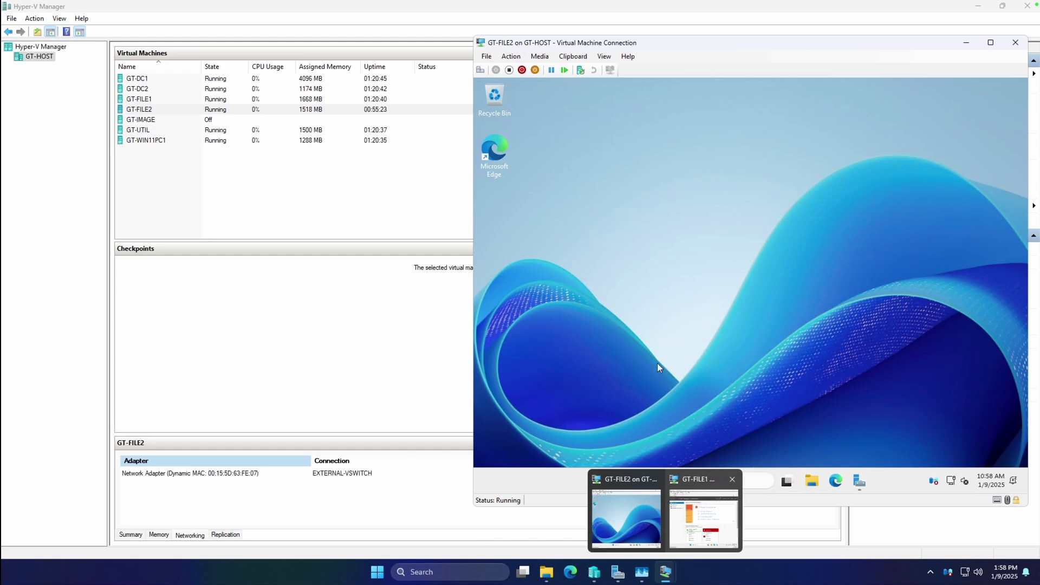
drag(557, 45, 304, 39)
Step: Launch Server Manager on GT-FILE2 and begin a role-based Add Roles and Features install for GT-FILE2
click(391, 481)
text(ser)
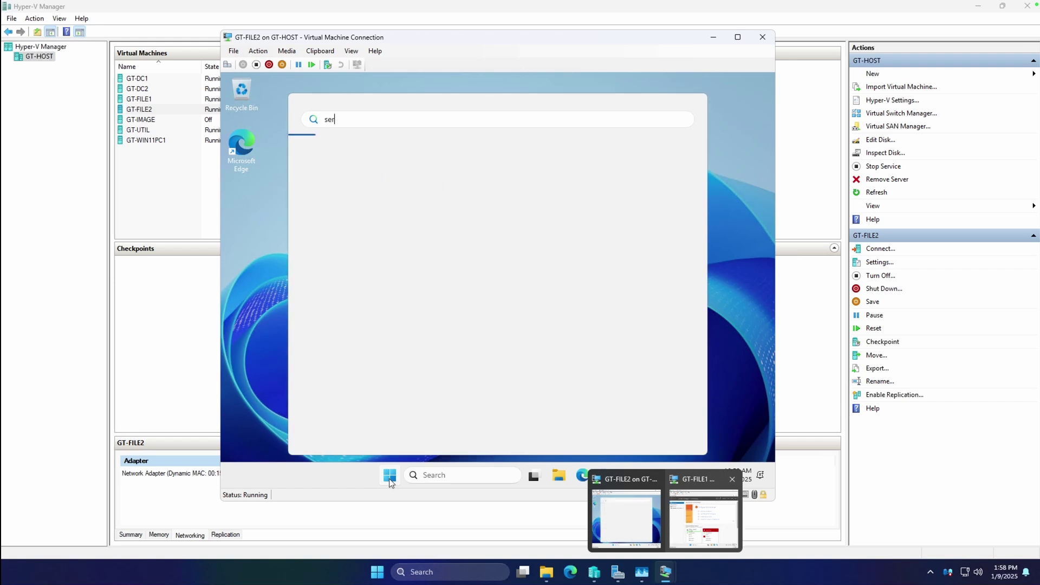
text(ver manager)
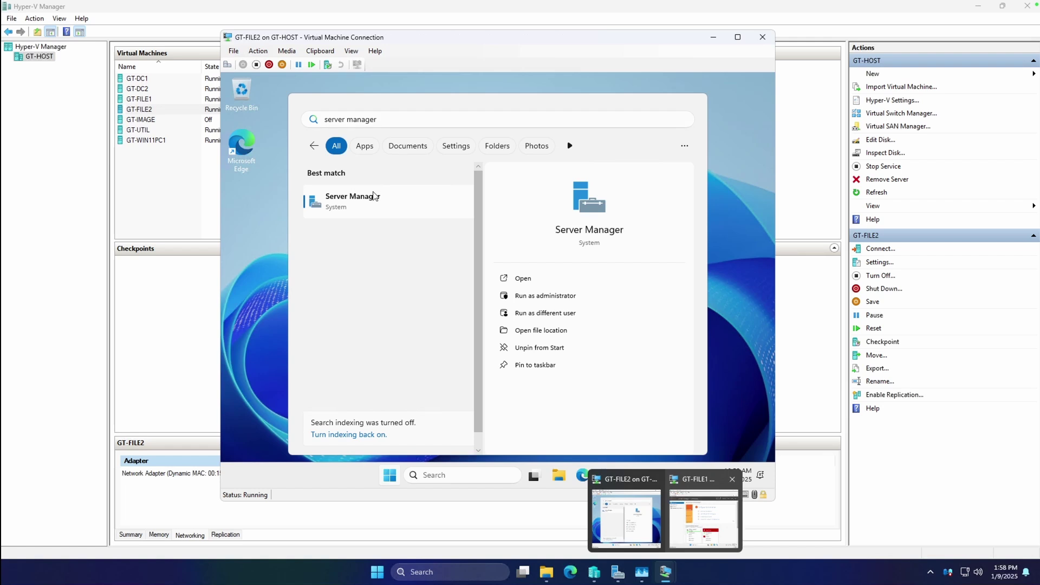
click(369, 199)
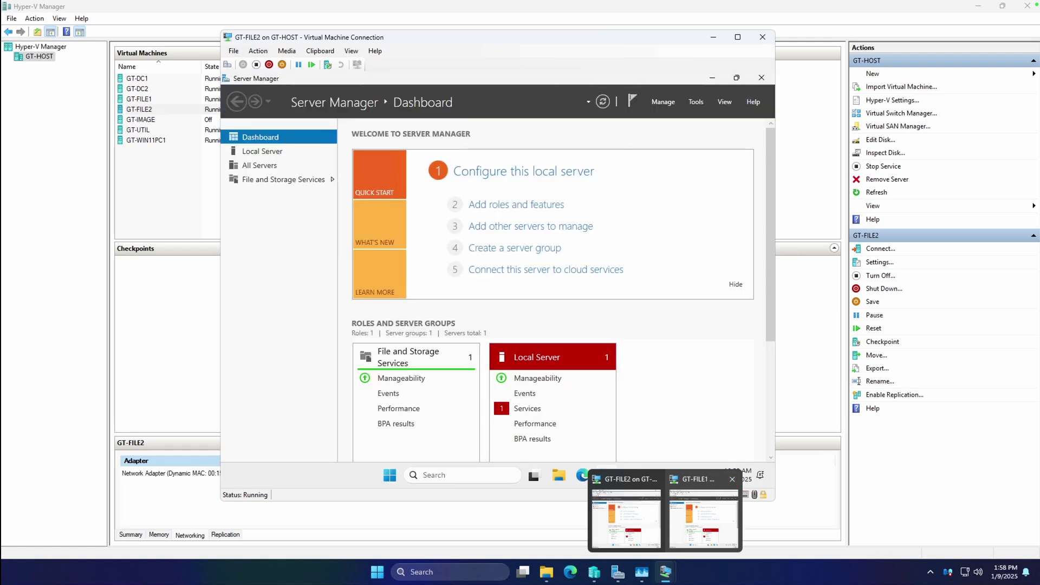
click(664, 101)
click(668, 116)
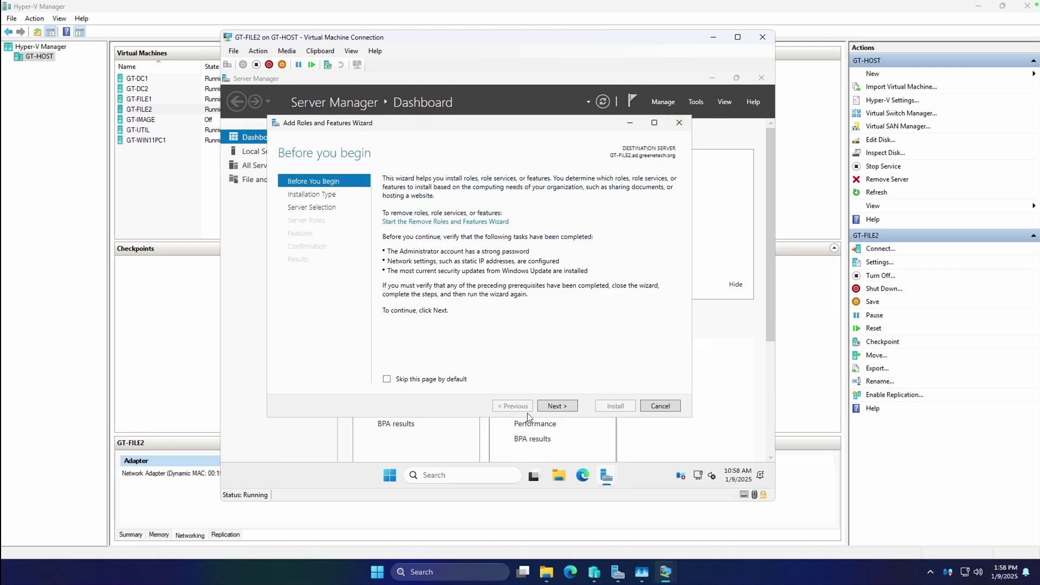
click(546, 407)
click(546, 410)
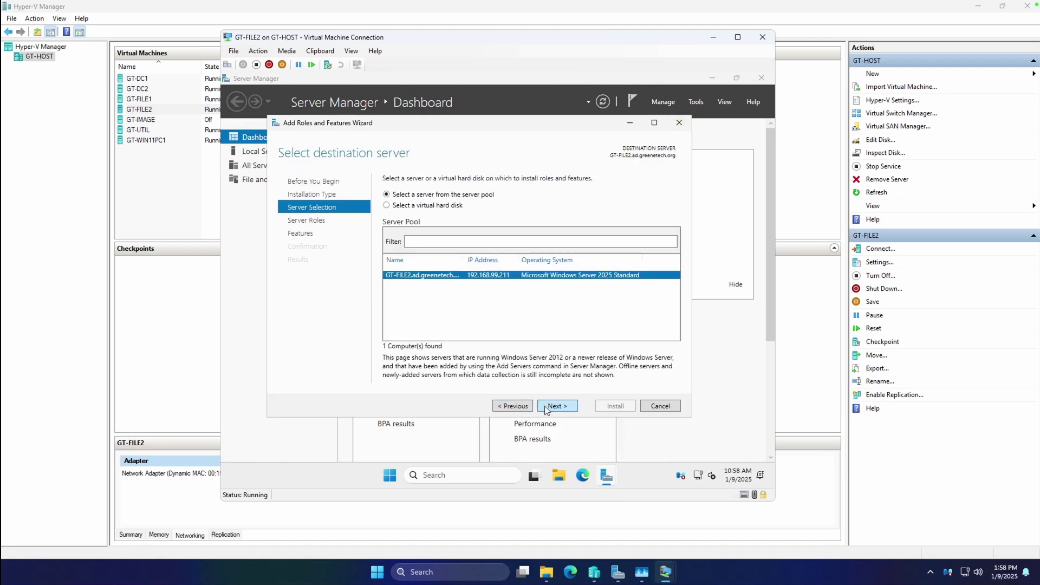
click(546, 410)
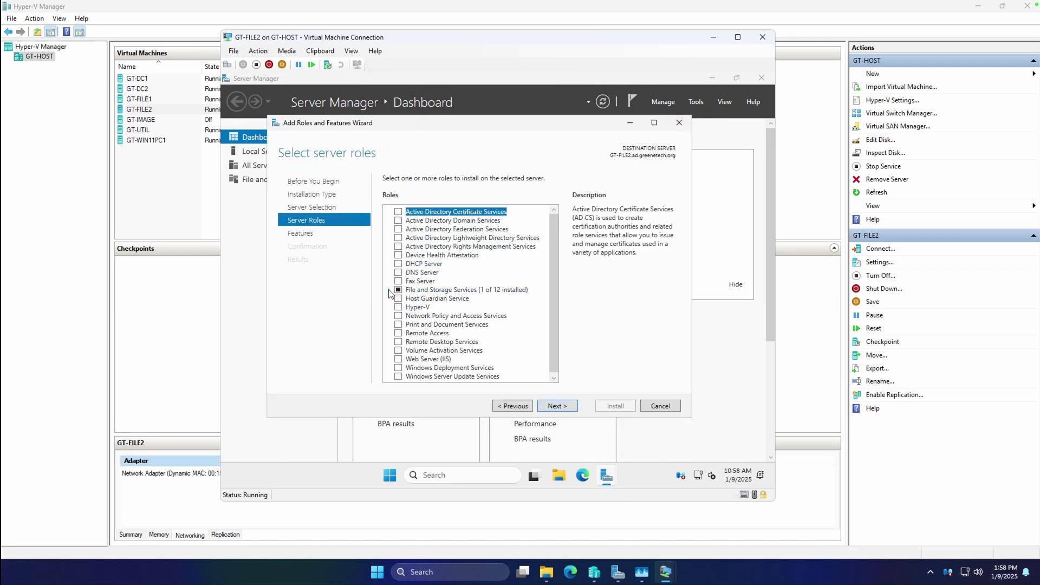
Step: Select the File Server and DFS Namespaces roles, accepting the required extra features
click(388, 289)
click(400, 299)
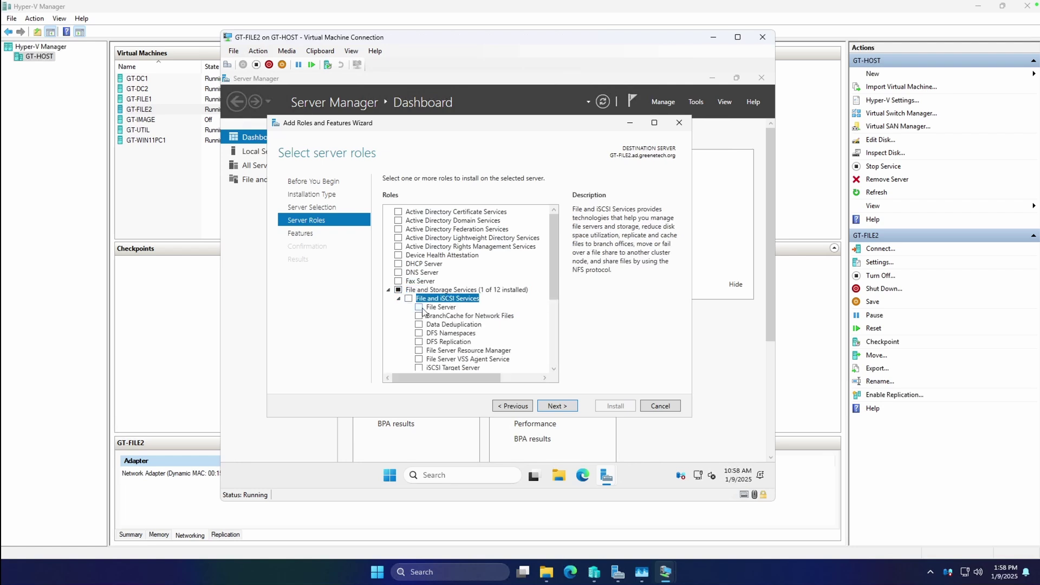
click(419, 307)
scroll(422, 310, down, 1)
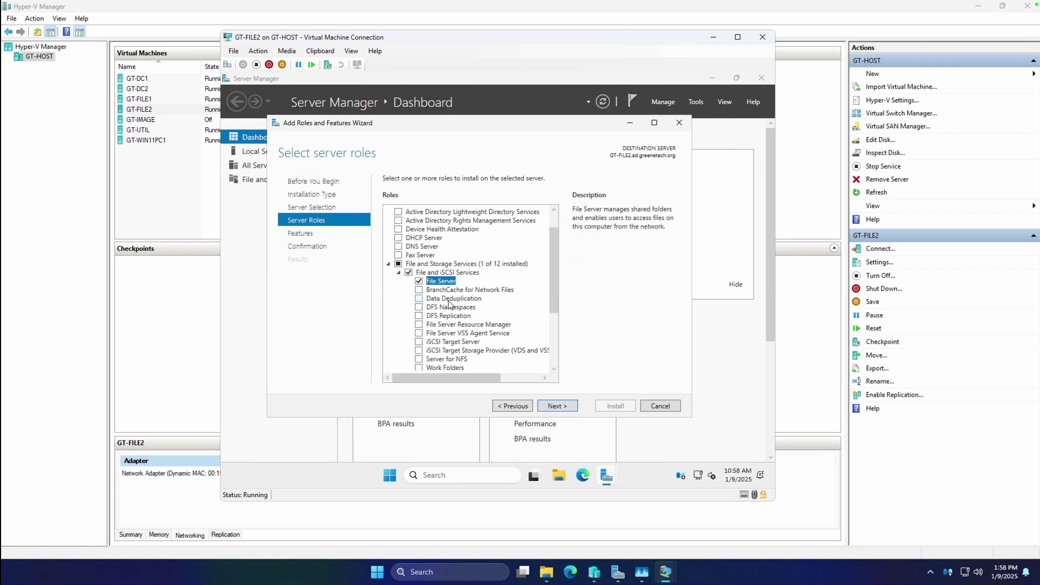
click(419, 307)
click(513, 356)
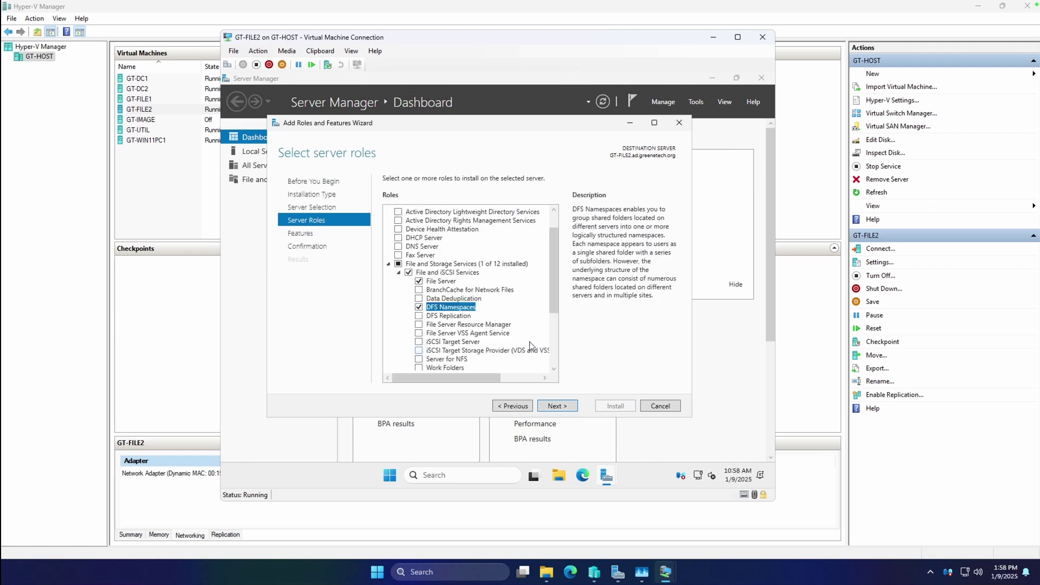
scroll(516, 325, down, 2)
Step: Allow automatic restart if required and install the selected roles on GT-FILE2
click(558, 406)
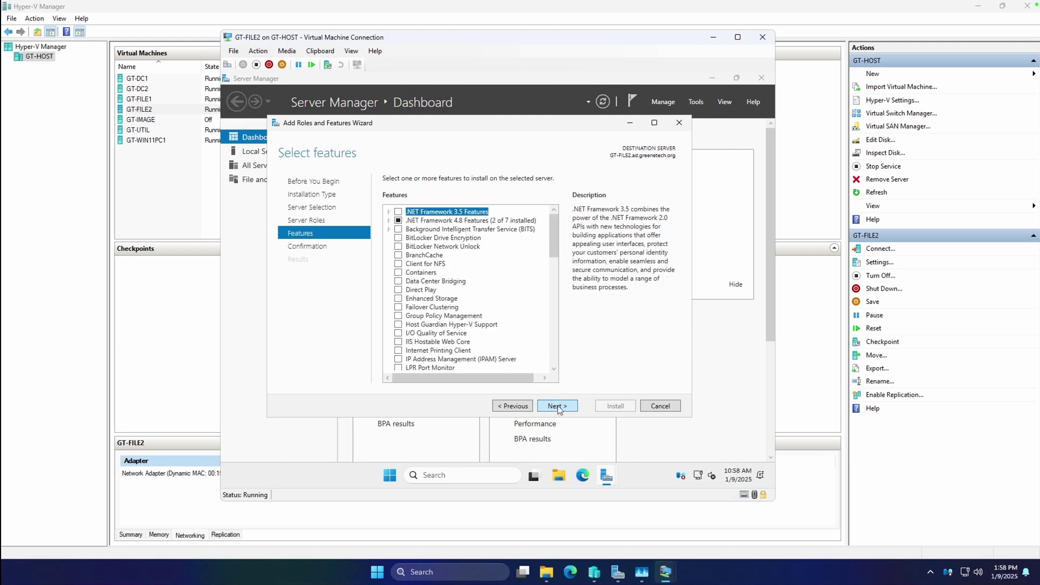
click(558, 406)
click(438, 194)
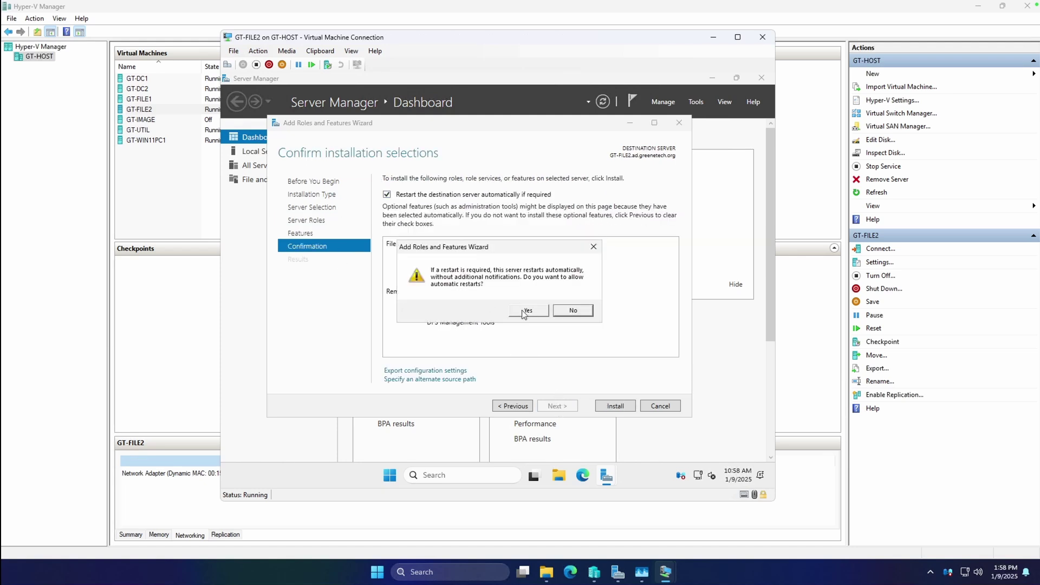
click(520, 311)
click(619, 407)
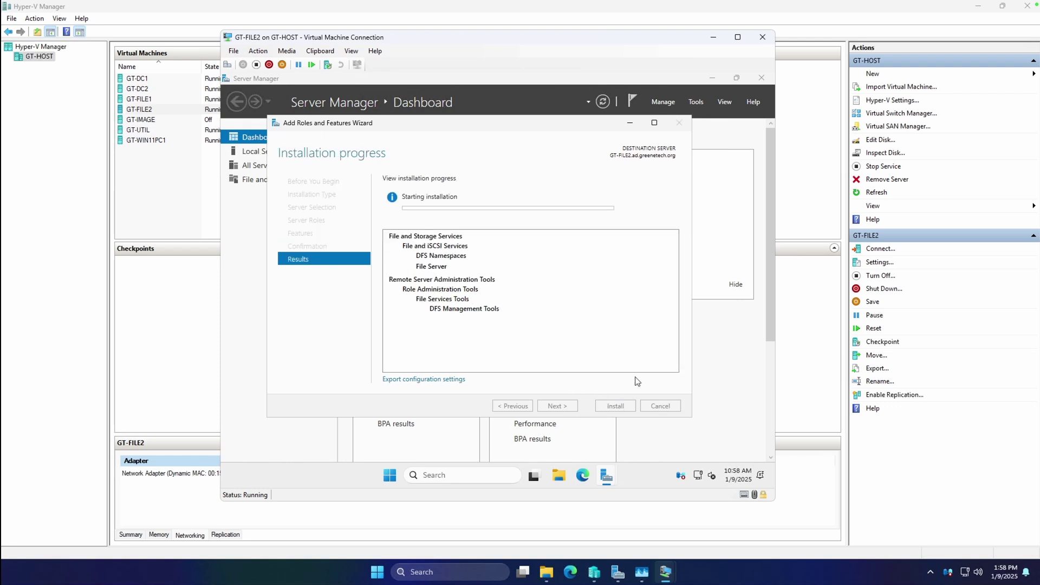
Step: On GT-FILE1, begin a role-based Add Roles and Features install targeting GT-FILE1
drag(355, 42, 471, 45)
mouse_move(666, 572)
click(687, 530)
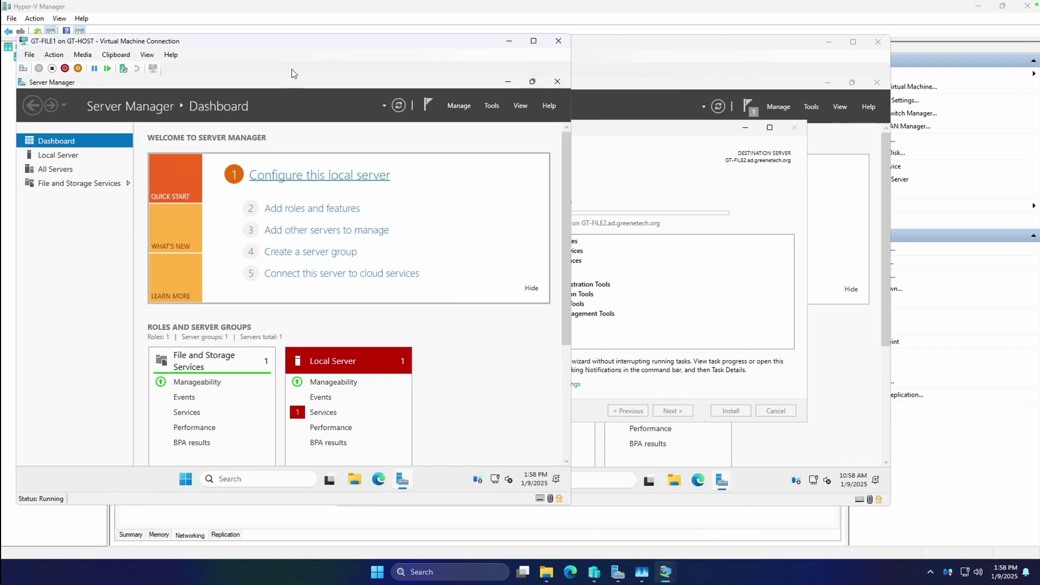
drag(258, 43, 277, 44)
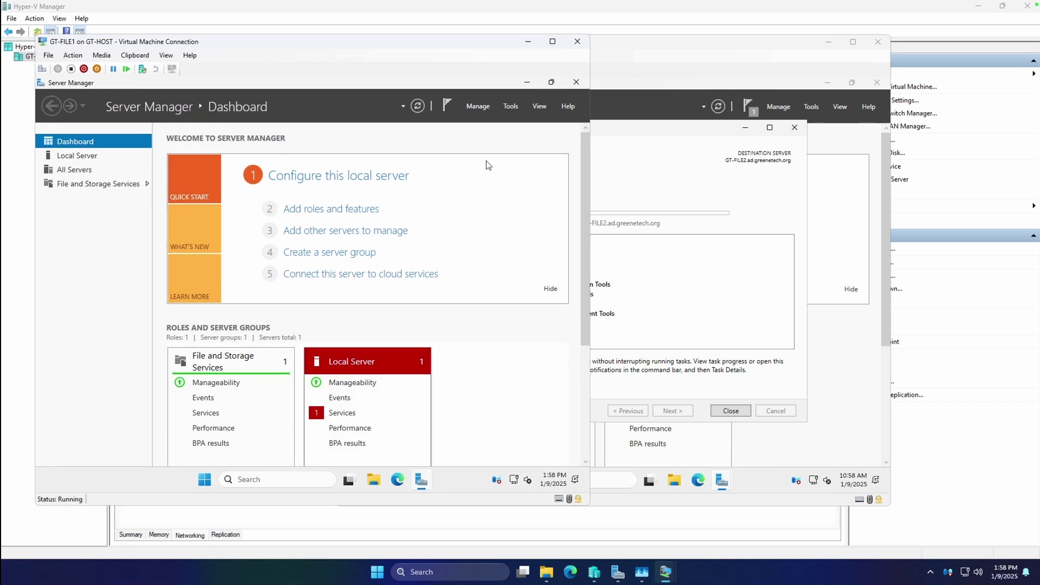
click(477, 106)
click(484, 121)
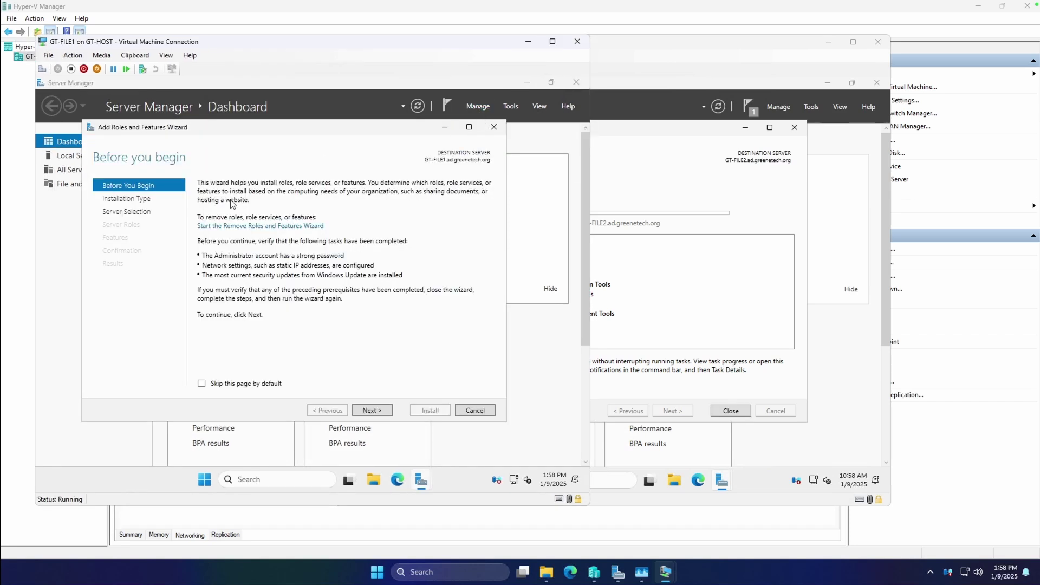
click(372, 411)
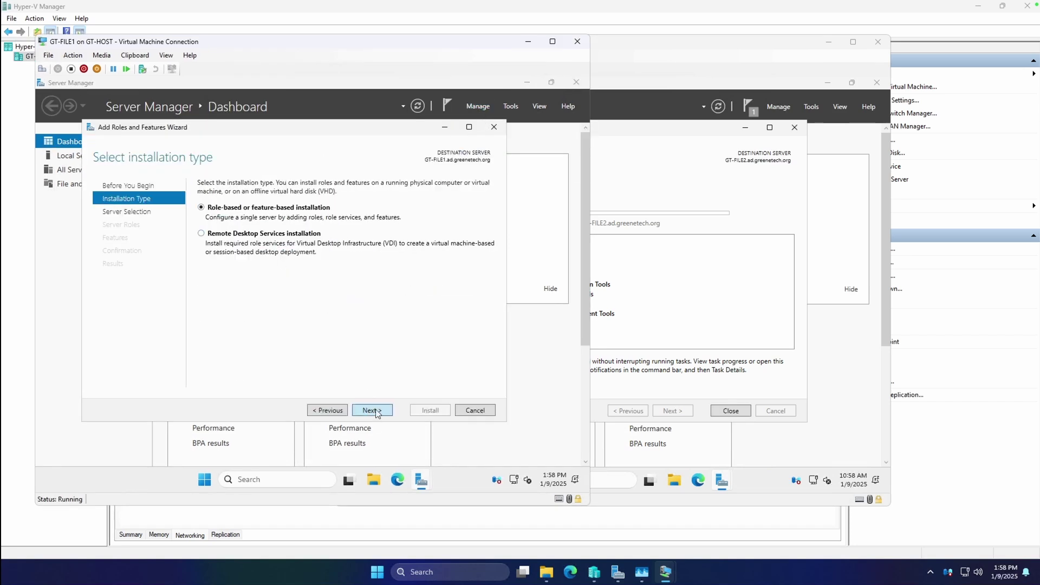
click(371, 411)
click(372, 411)
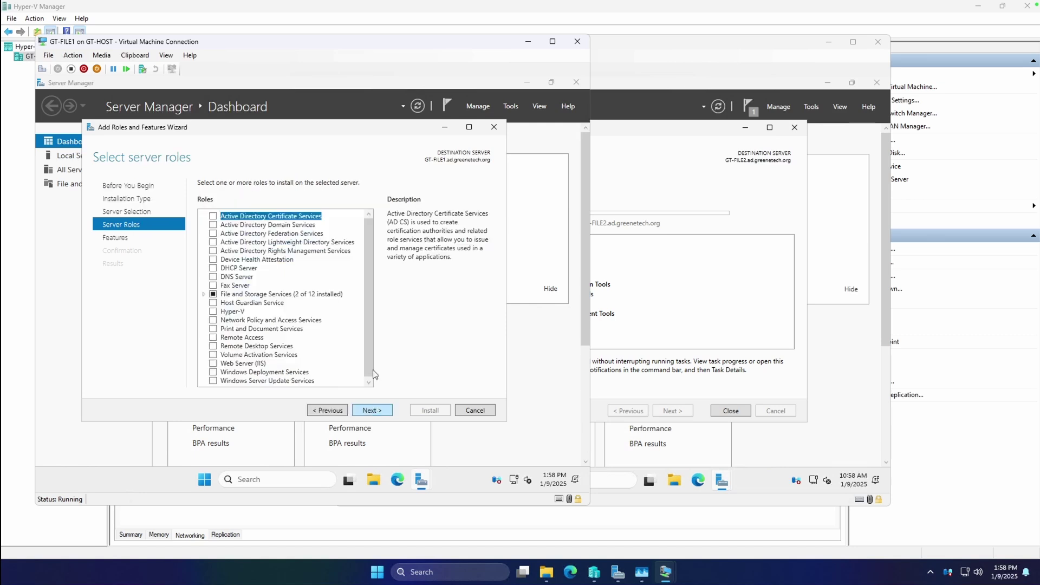
Step: Select the DFS Namespaces role under File and iSCSI Services, adding its required features
click(203, 295)
click(213, 303)
click(213, 303)
click(213, 303)
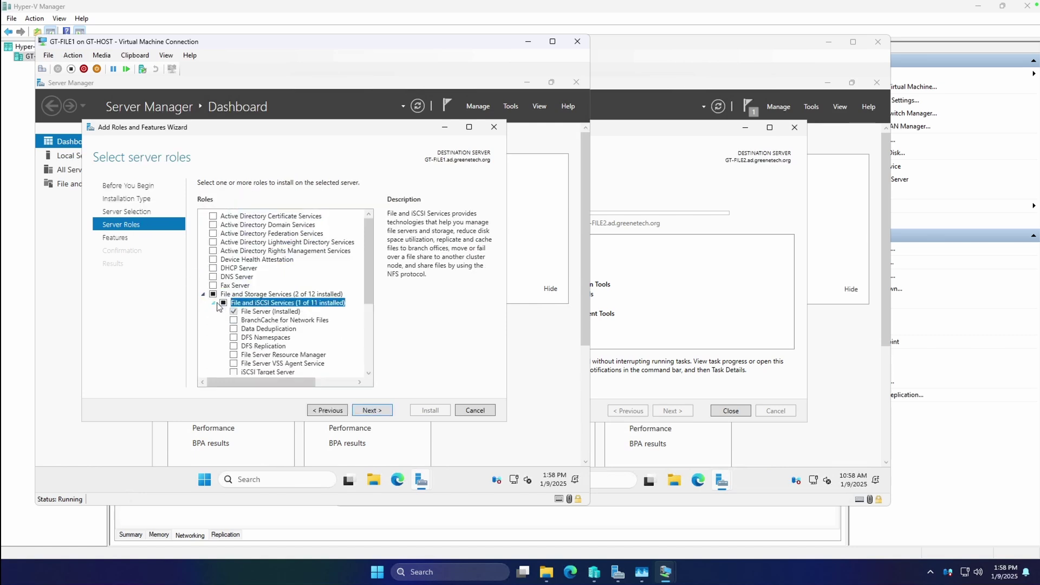
click(234, 337)
click(343, 364)
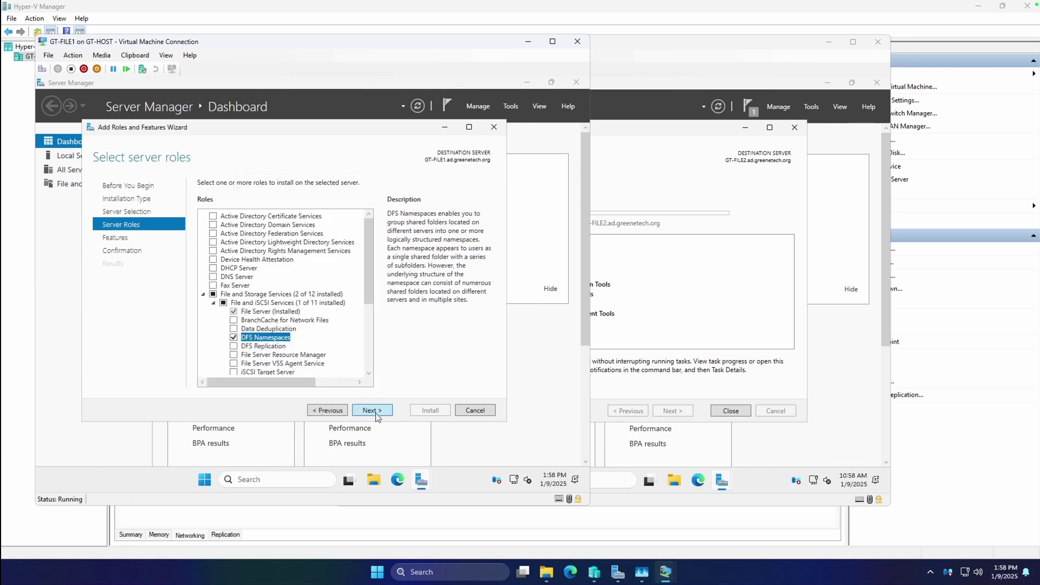
Step: Allow automatic restart if required and install DFS Namespaces on GT-FILE1
click(378, 411)
click(381, 412)
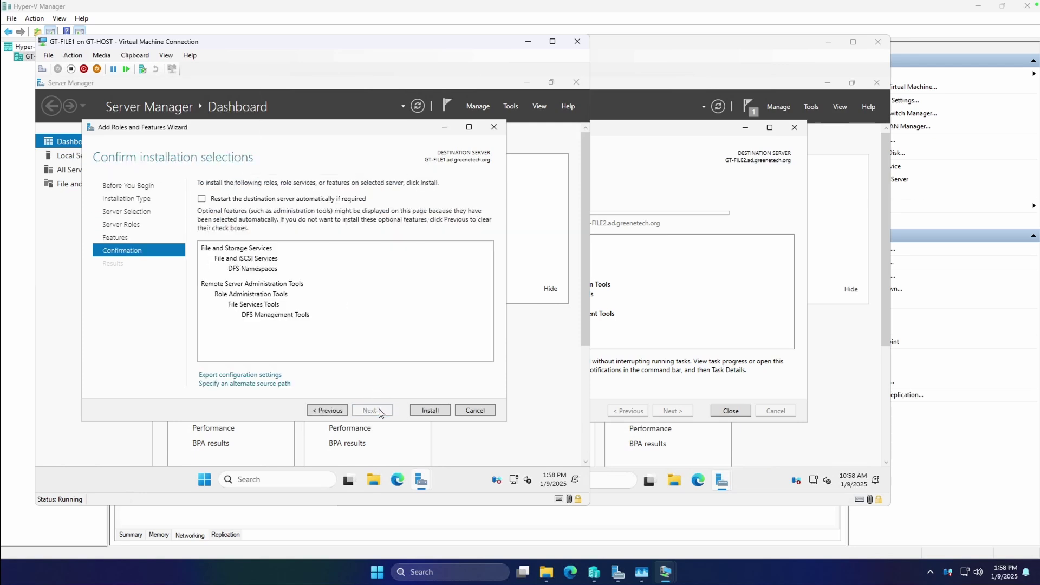
click(202, 199)
click(342, 316)
click(440, 412)
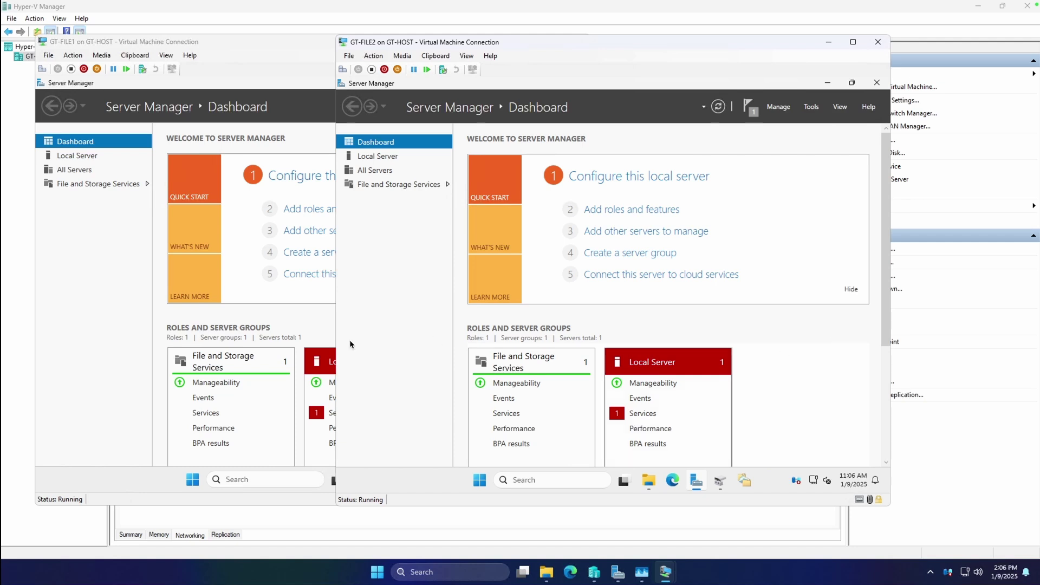
Step: Launch DFS Management on both GT-FILE1 and GT-FILE2 through a Start search for 'dfs'
click(75, 382)
click(193, 479)
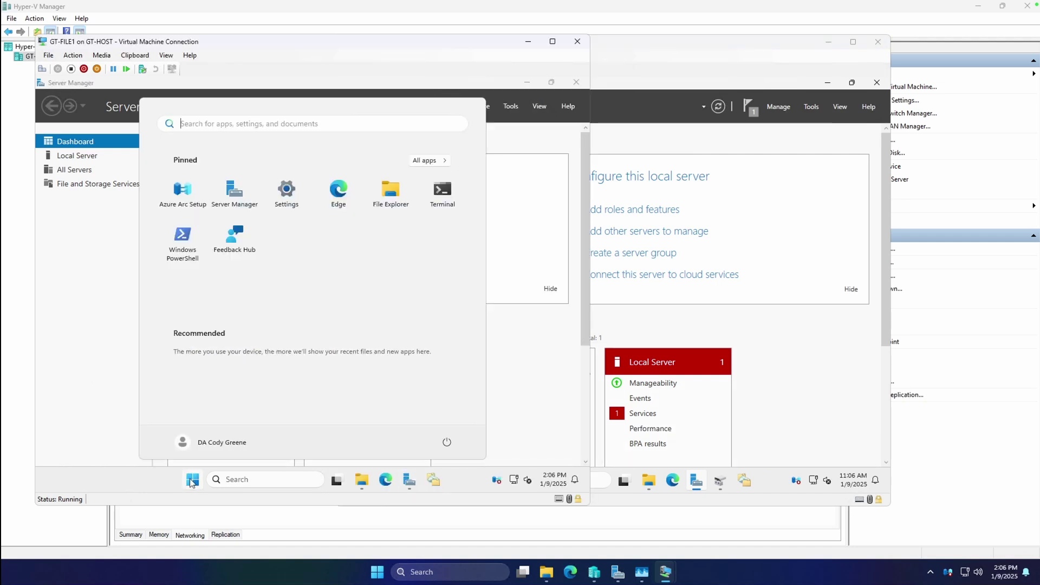
text(dfs)
key(Return)
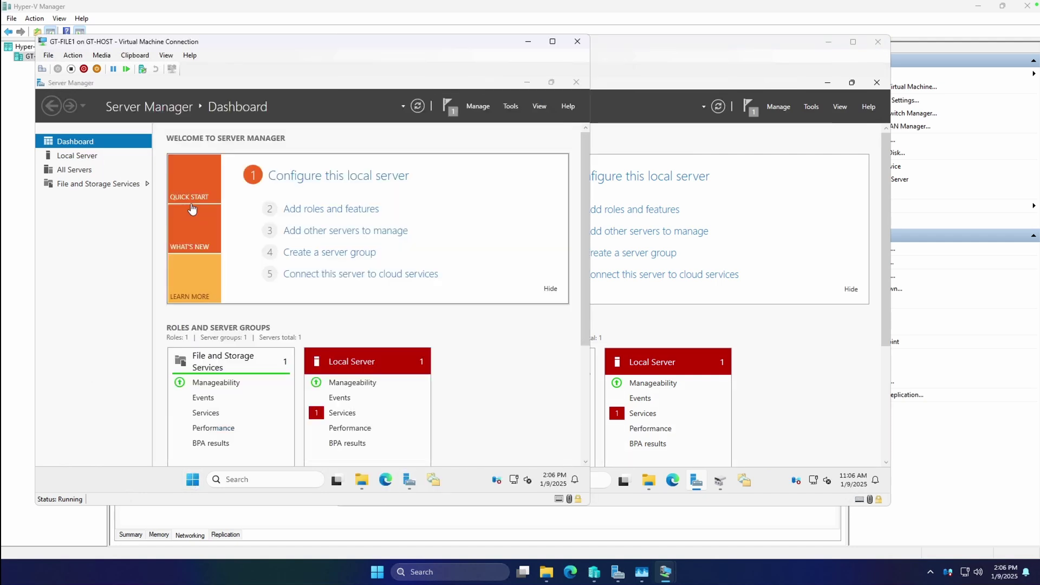
click(722, 458)
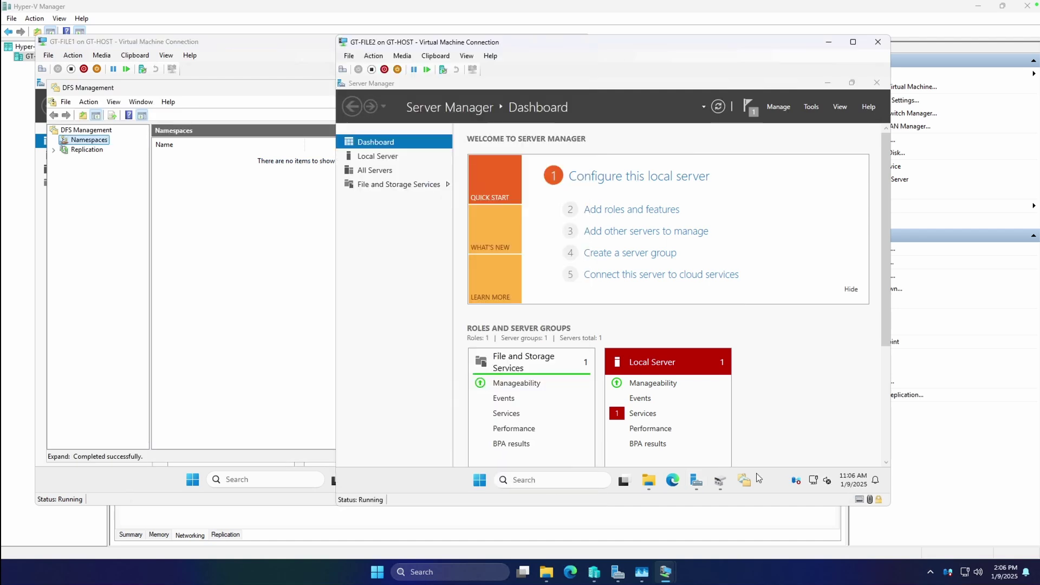
click(480, 481)
text(dfs)
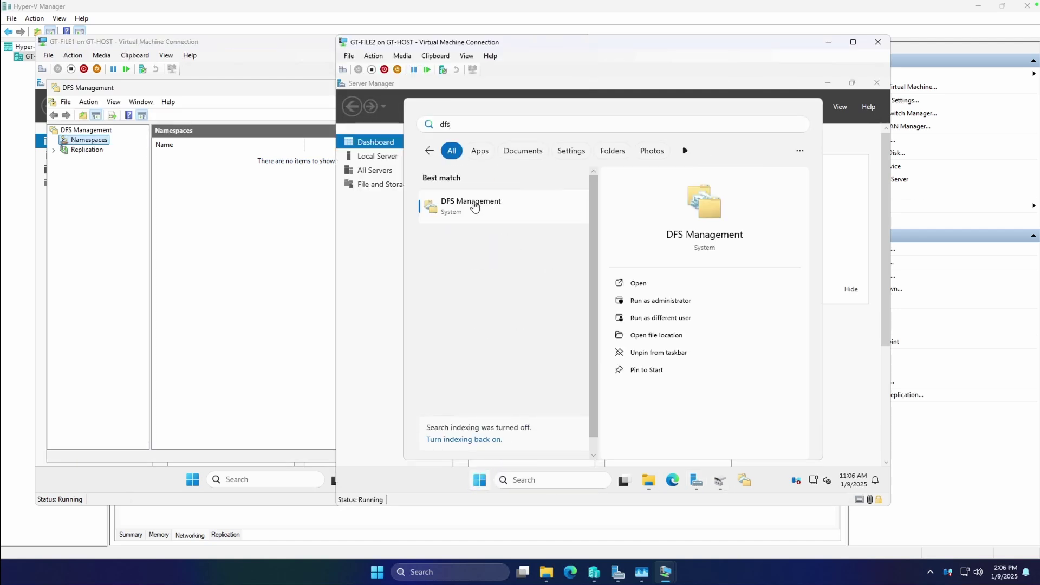
click(475, 207)
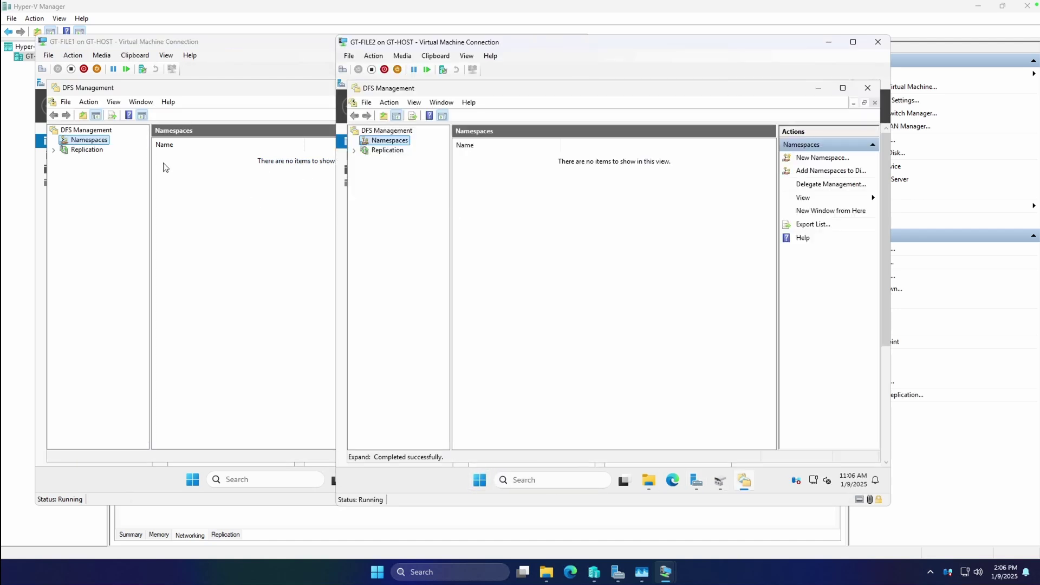
Step: Start a new namespace on GT-FILE1 with GT-FILE1 as the namespace server
click(88, 143)
right_click(88, 143)
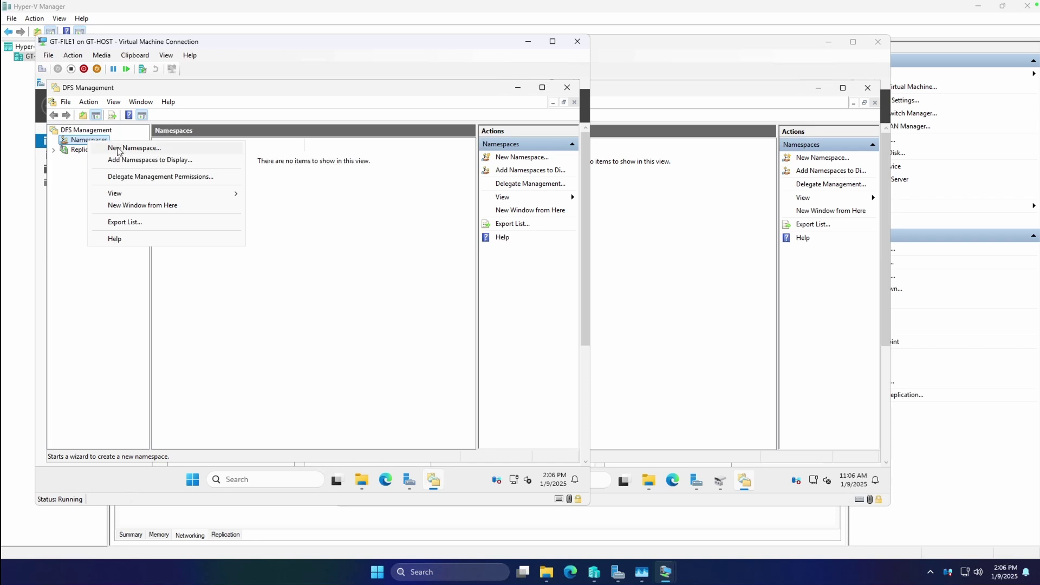
click(118, 149)
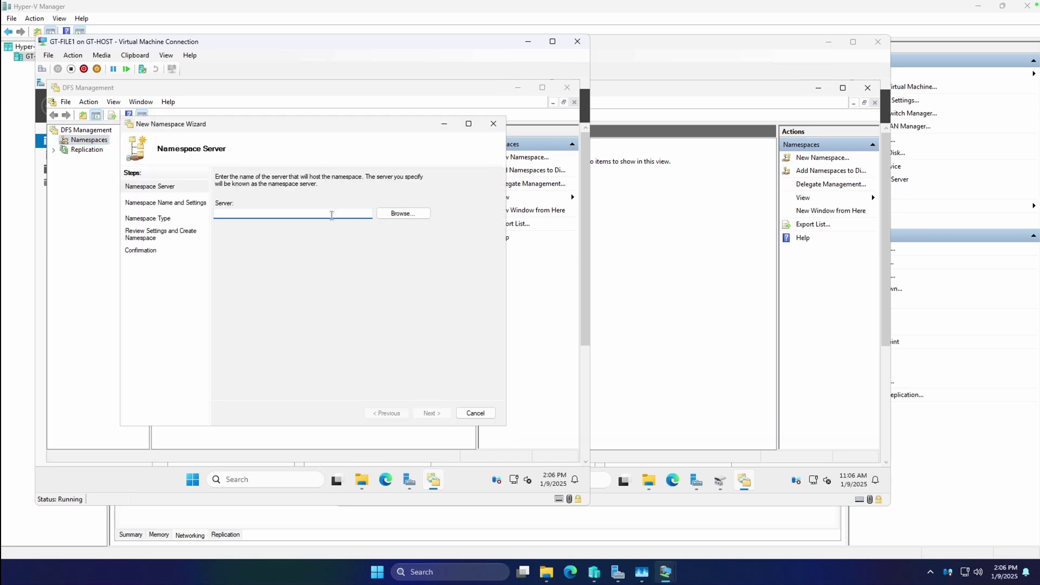
text(GT-FILE1)
click(432, 414)
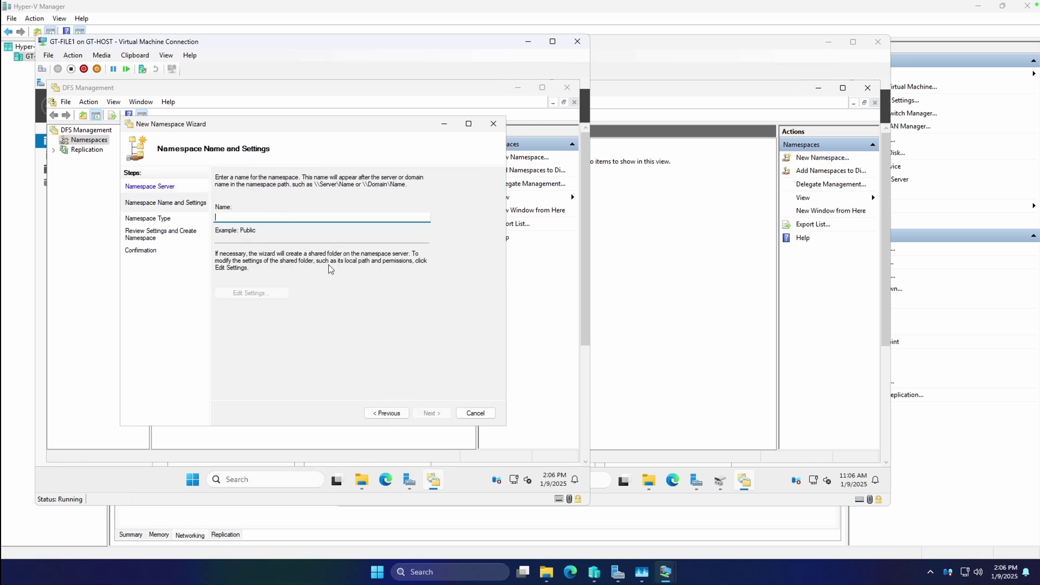
click(362, 480)
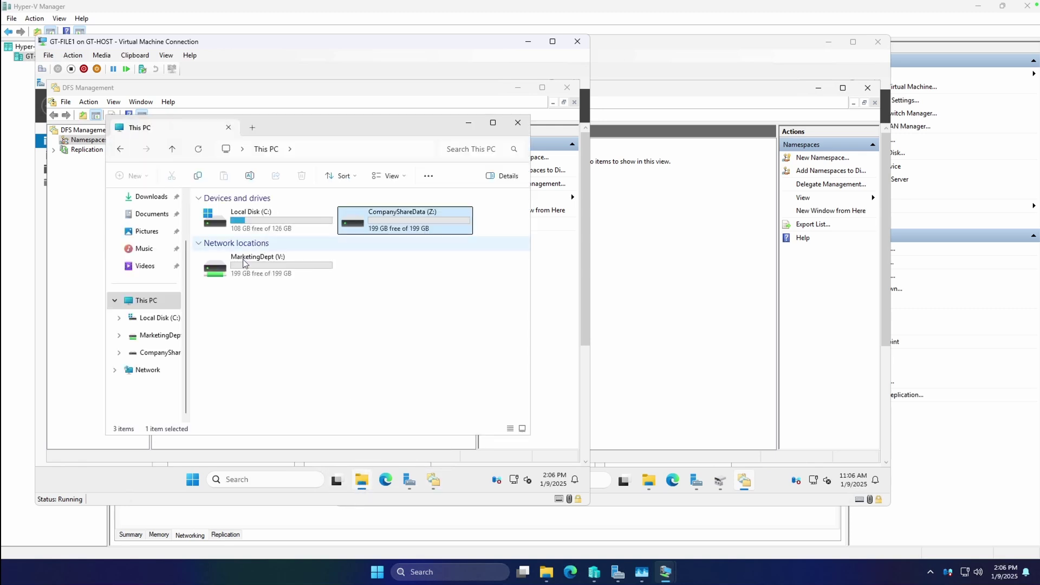
click(410, 480)
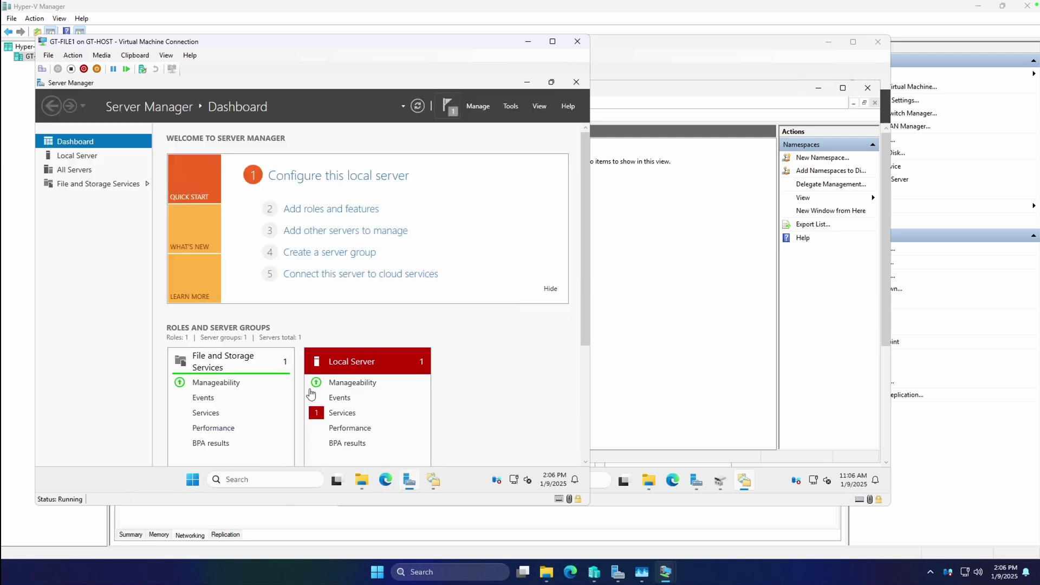
click(87, 184)
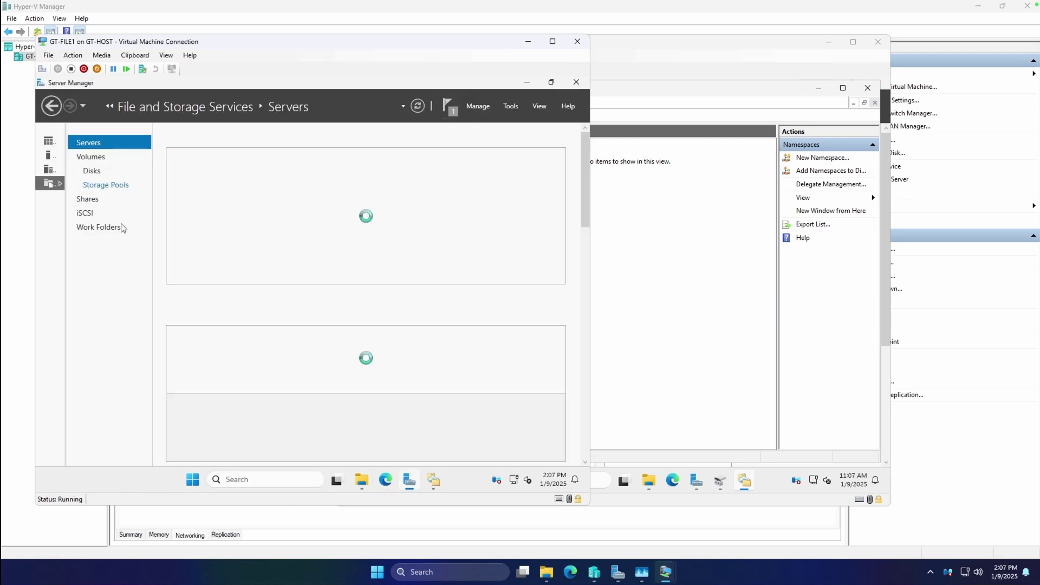
click(96, 202)
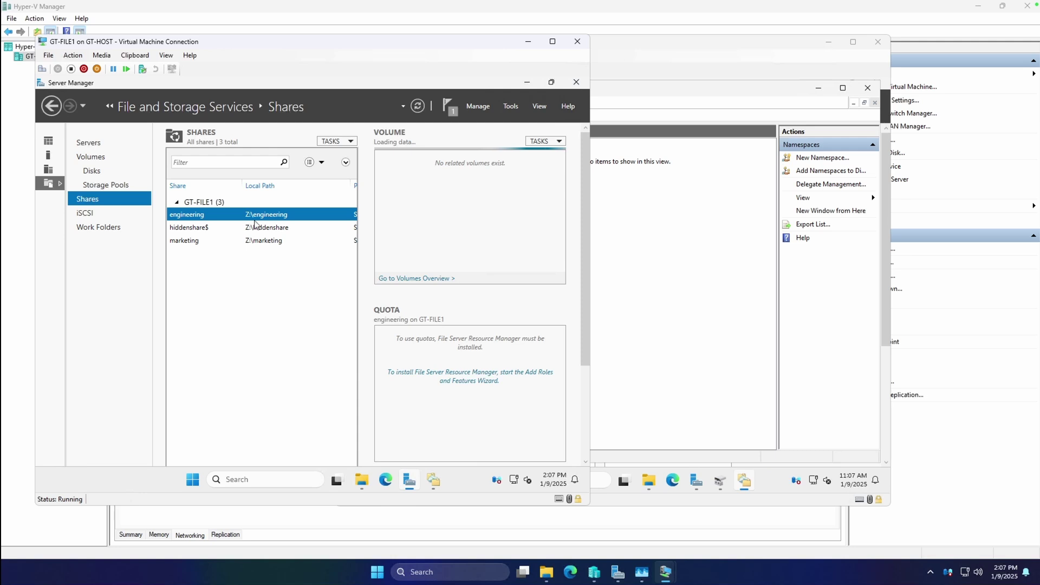
click(203, 241)
click(207, 216)
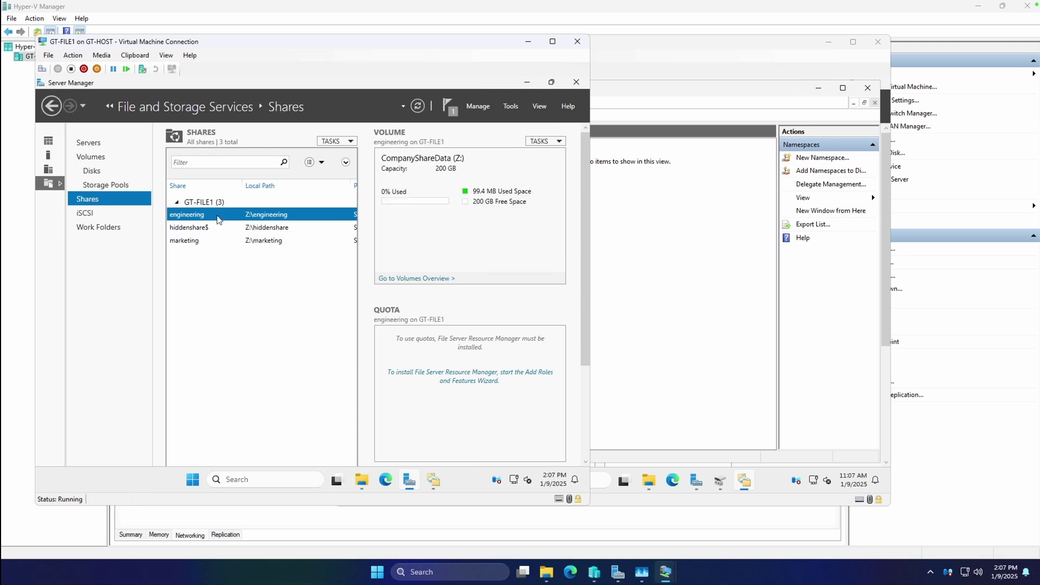
click(433, 481)
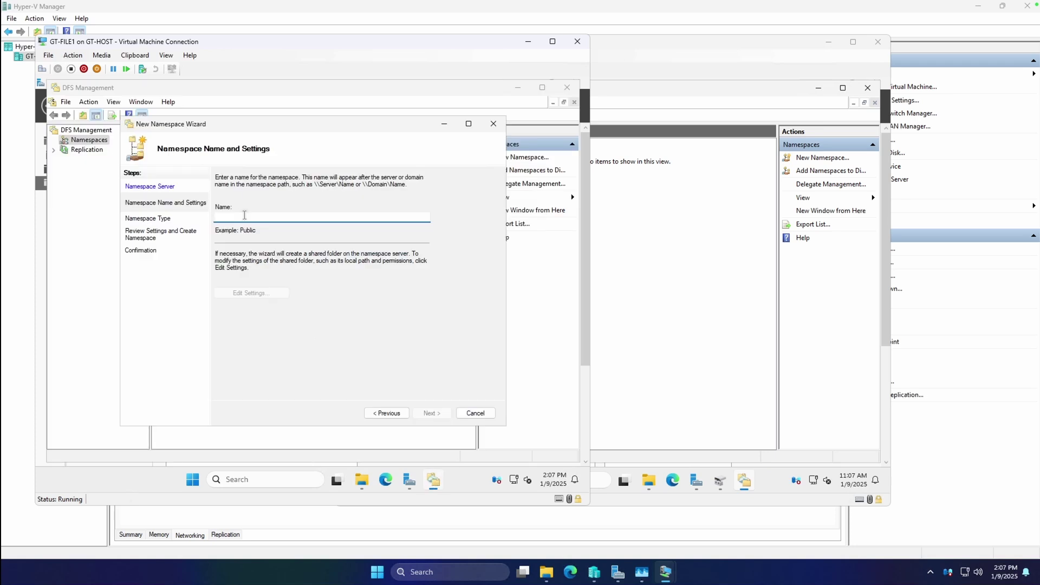
Step: Name the namespace 'companyshare', keep it domain-based, and create it
text(companyshare)
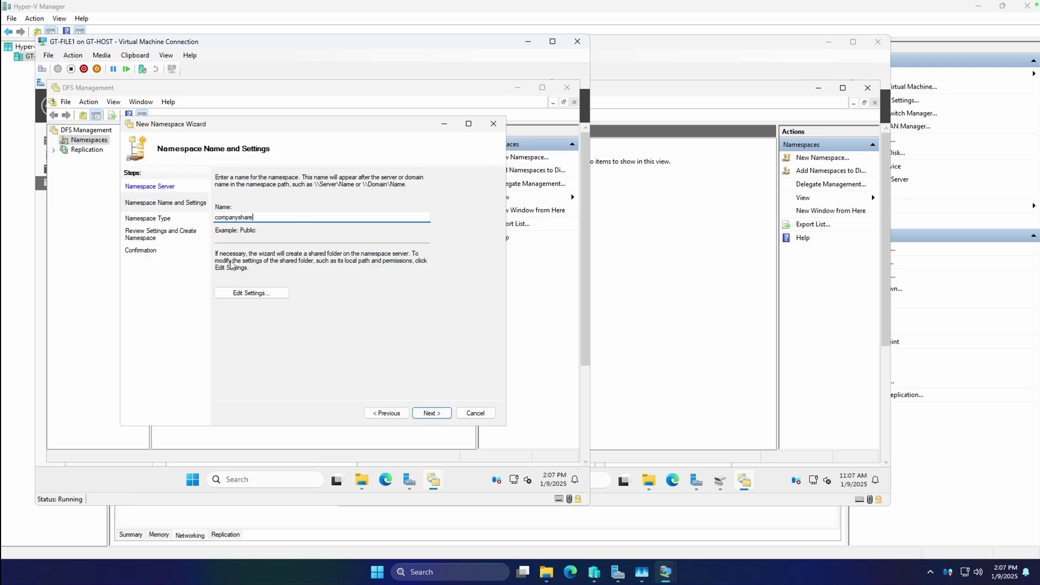
click(442, 414)
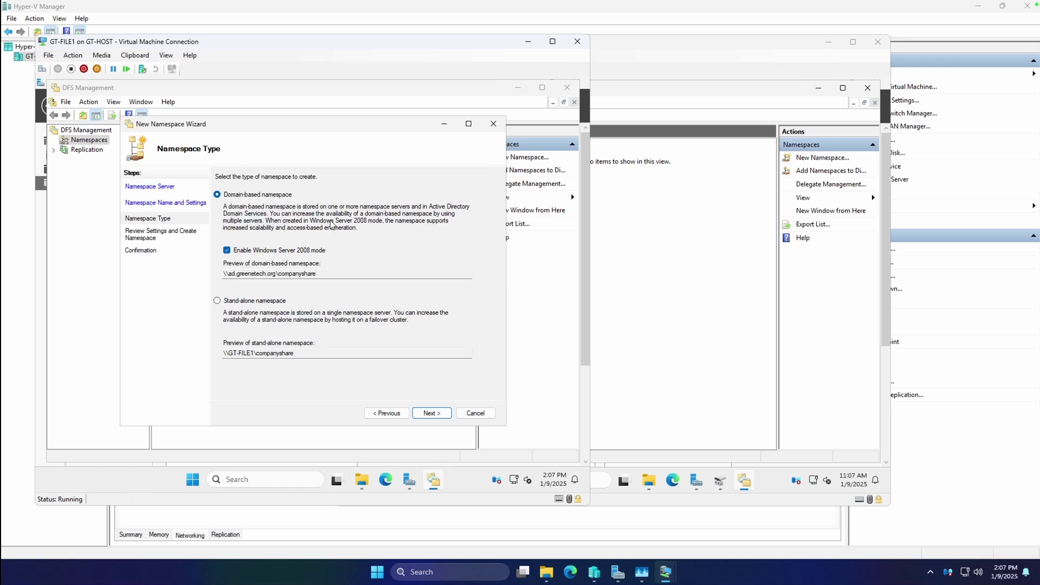
click(431, 414)
click(392, 231)
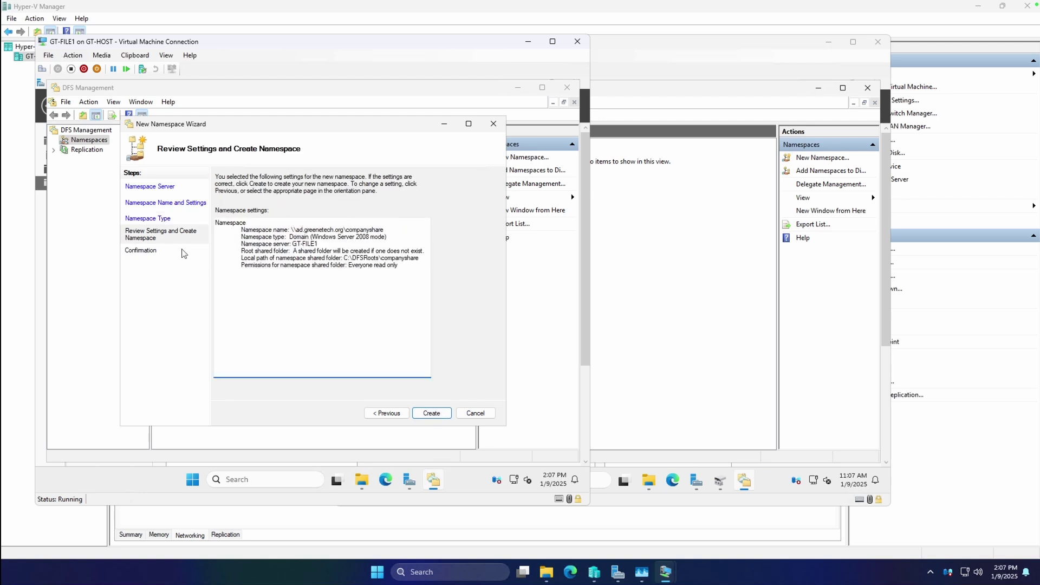
click(426, 417)
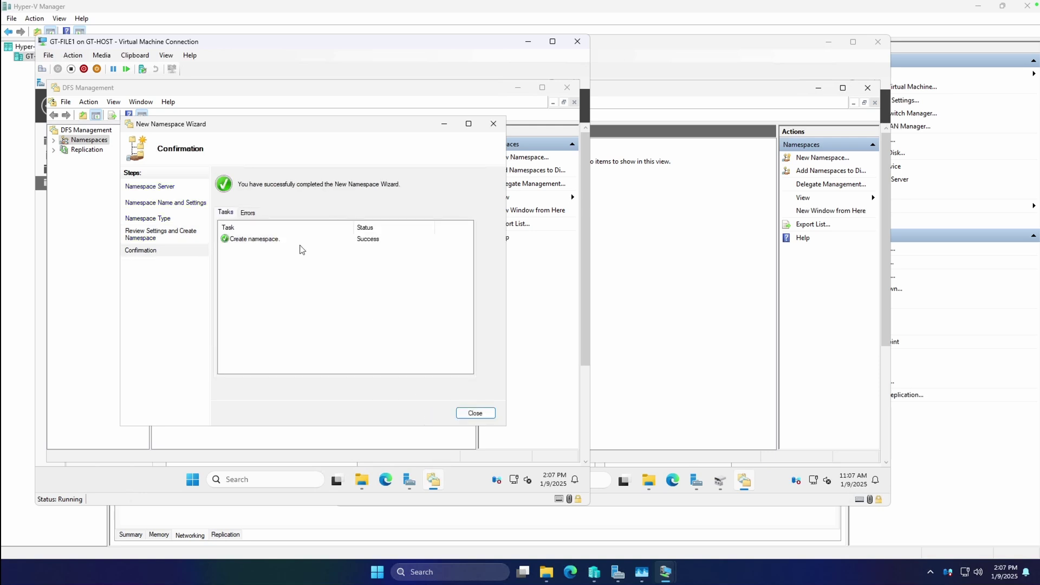
click(488, 413)
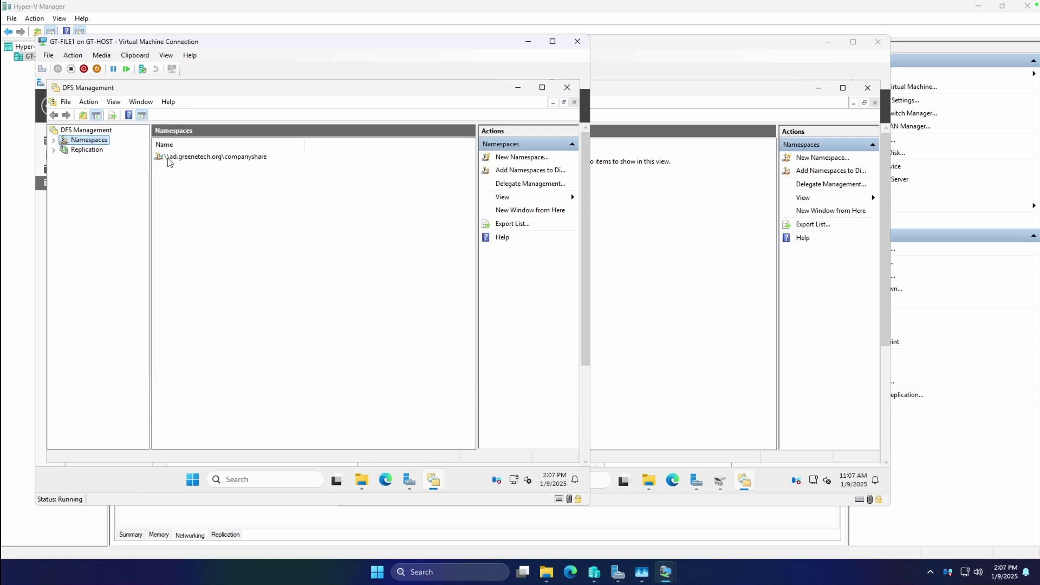
Step: Select companyshare on GT-FILE1, then add companyshare to GT-FILE2's displayed namespaces
click(53, 140)
click(111, 149)
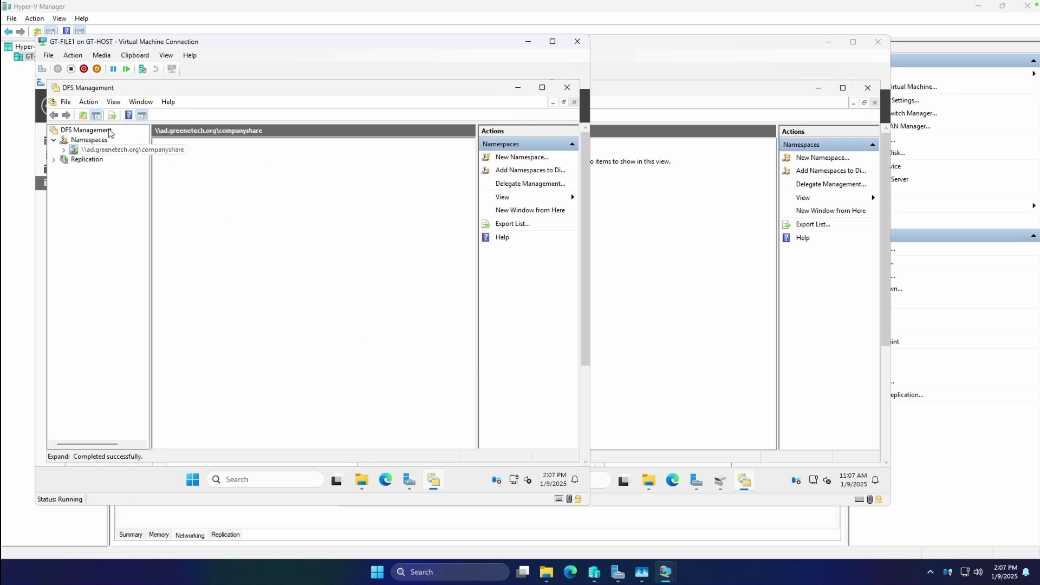
click(666, 263)
right_click(392, 143)
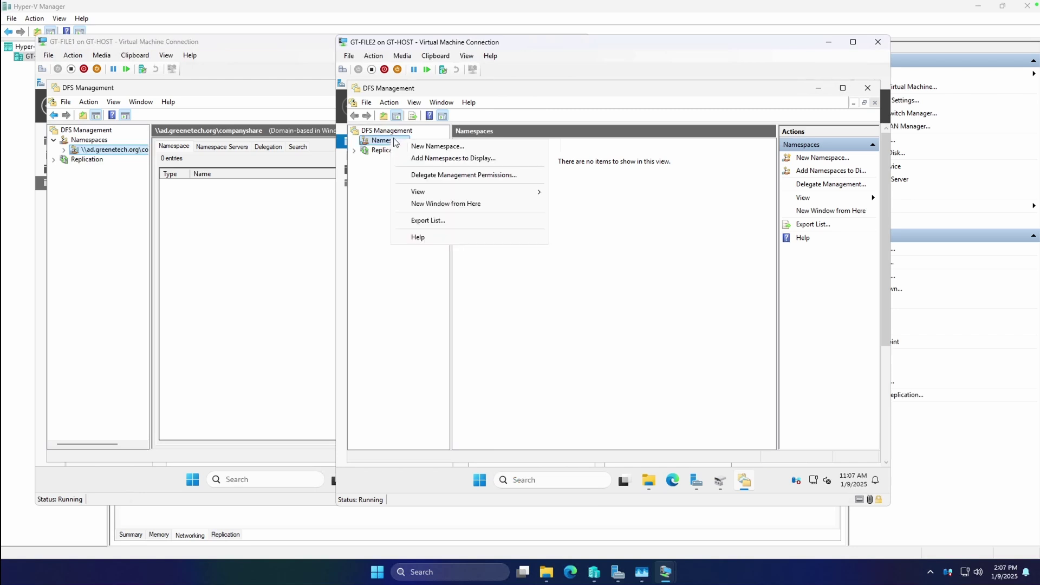
click(433, 162)
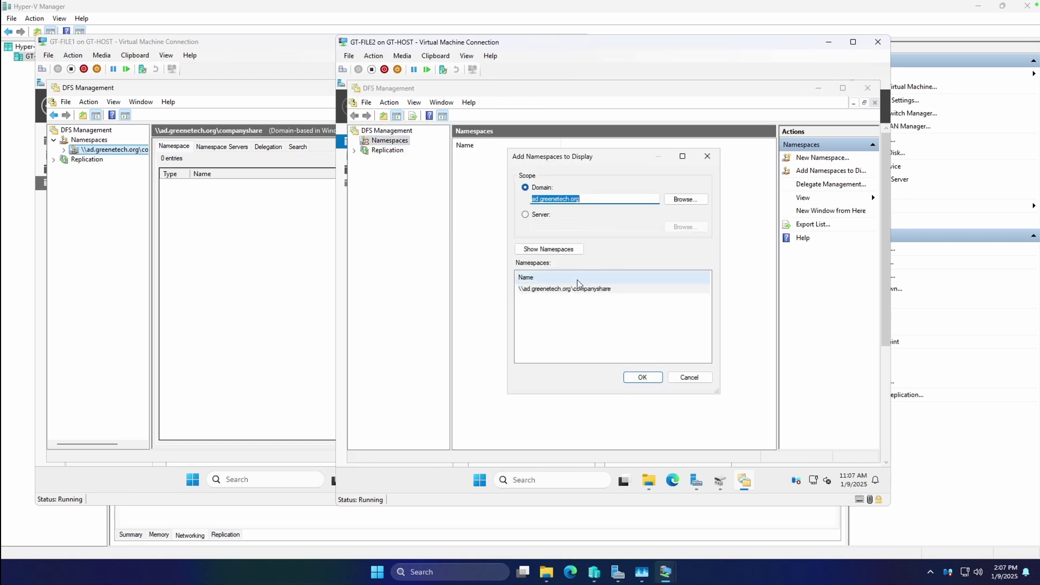
click(591, 290)
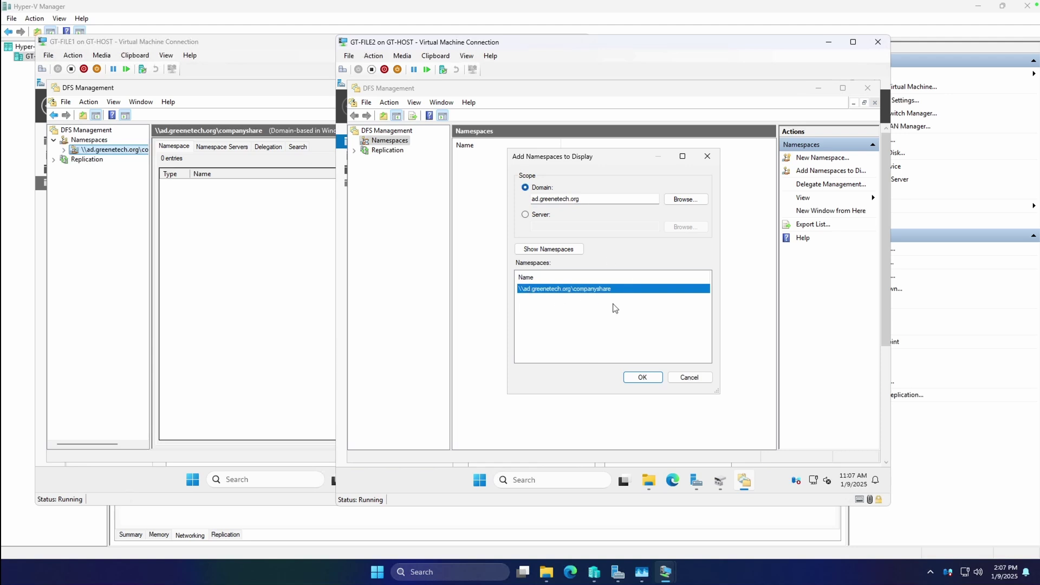
key(Return)
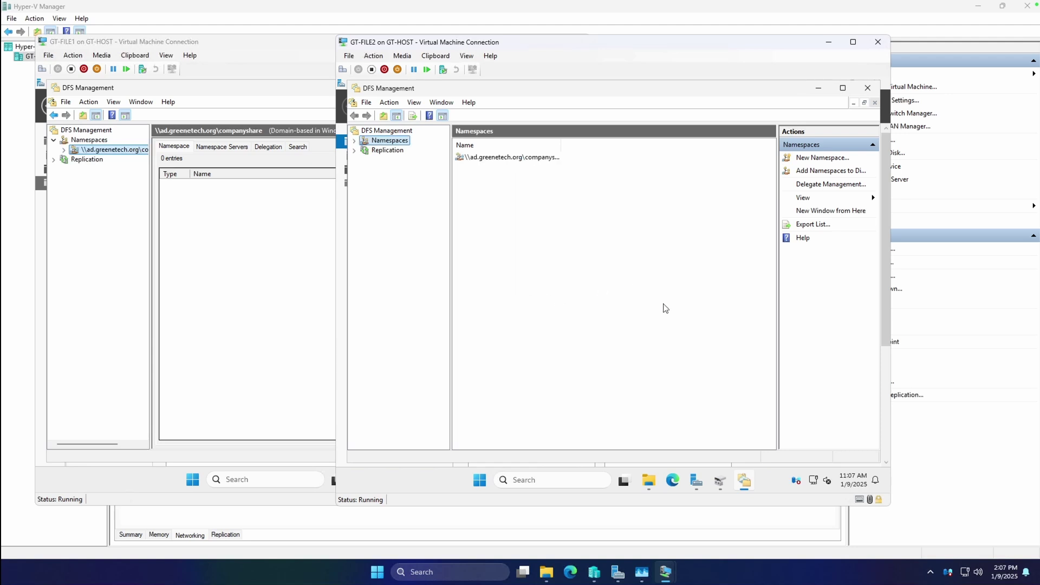
click(530, 162)
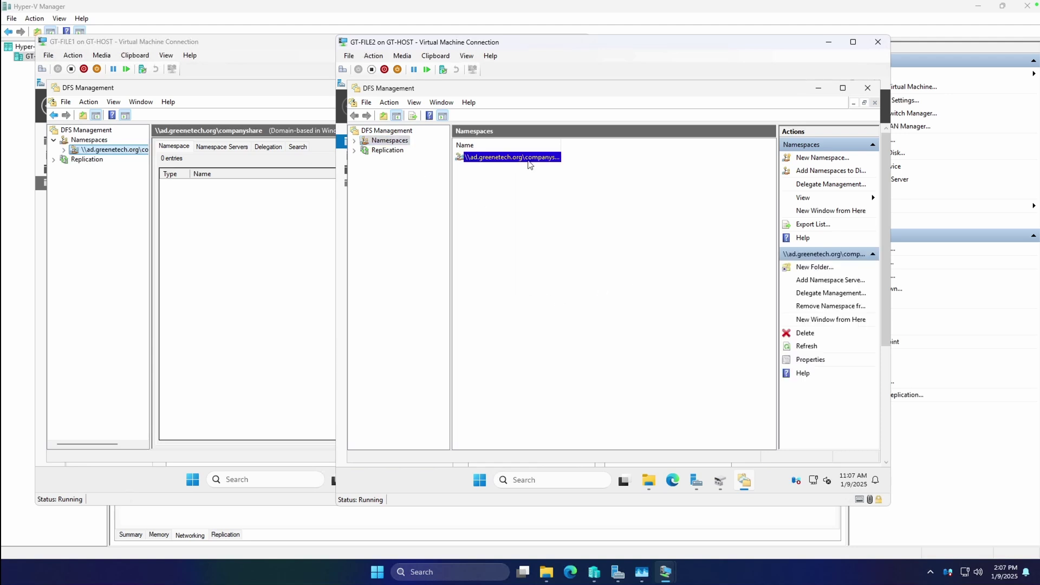
click(260, 272)
Step: Add gt-file2 as another namespace server from the Namespace Servers tab
drag(295, 53, 502, 70)
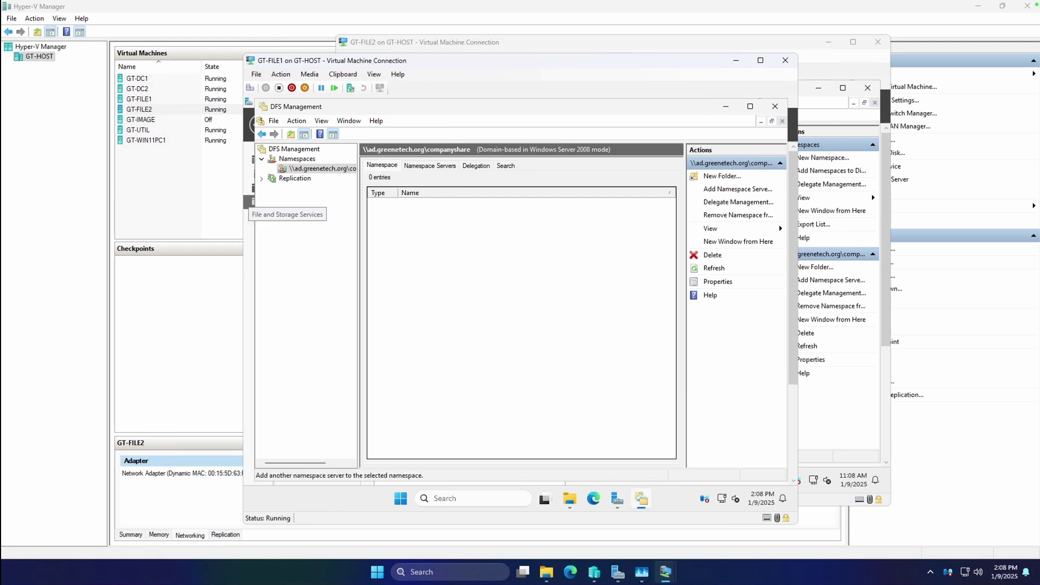
click(443, 167)
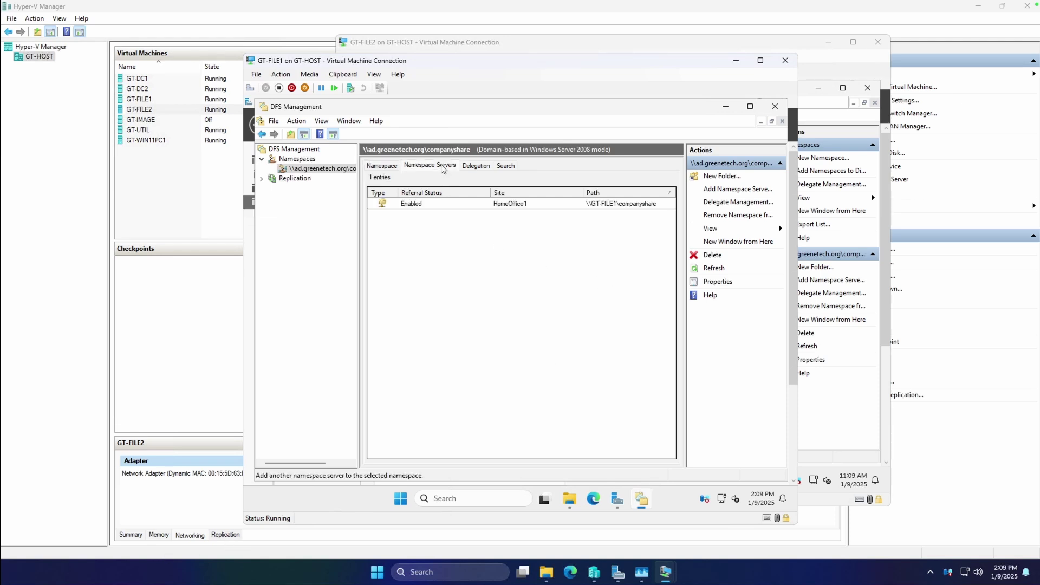
click(733, 190)
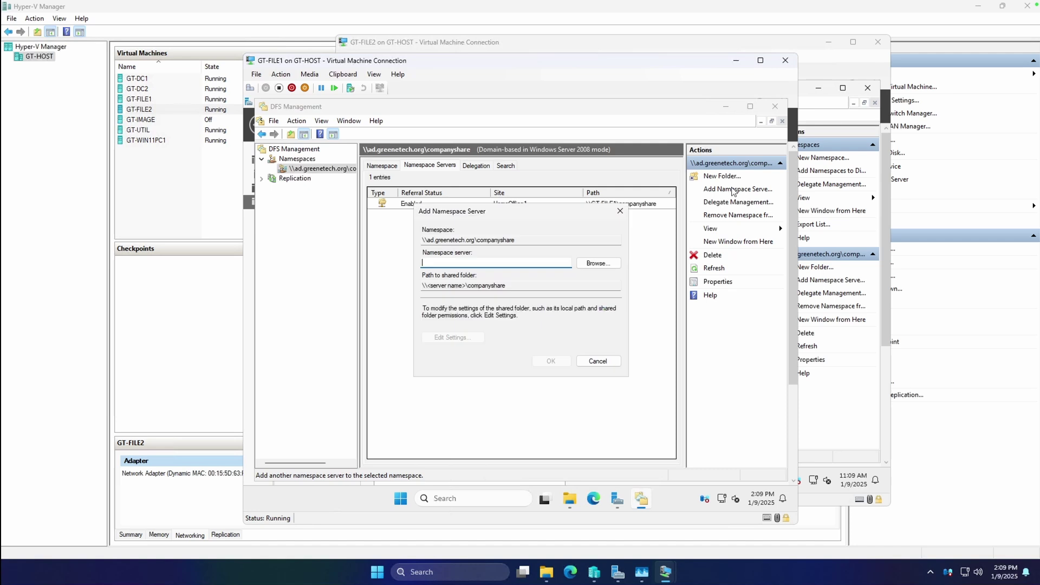
drag(453, 208, 426, 228)
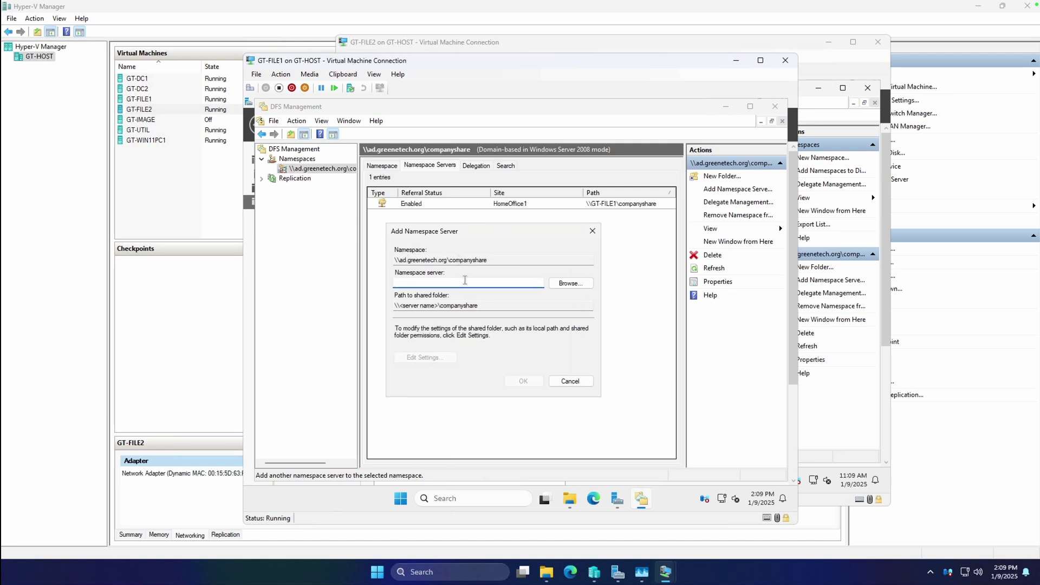
text(gt-file)
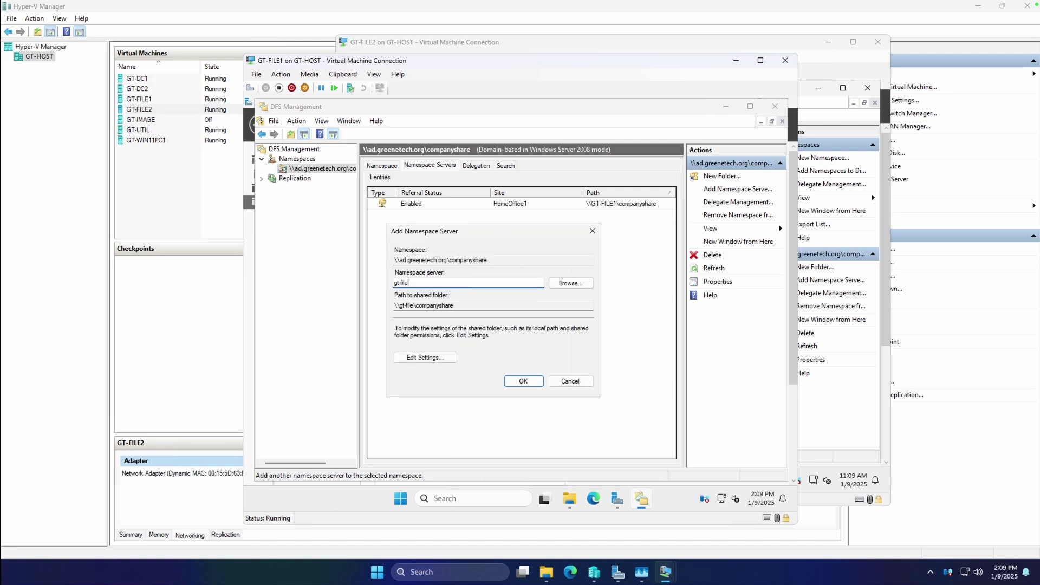
text(2)
click(523, 382)
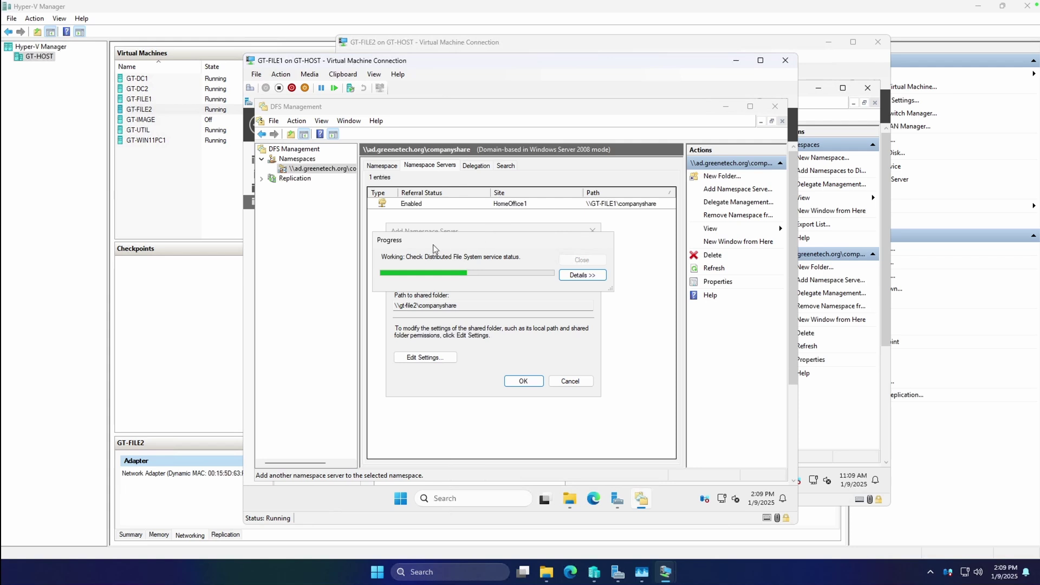
Step: Review the server-addition details: service status check, create and validate shared folder steps
drag(435, 243, 442, 255)
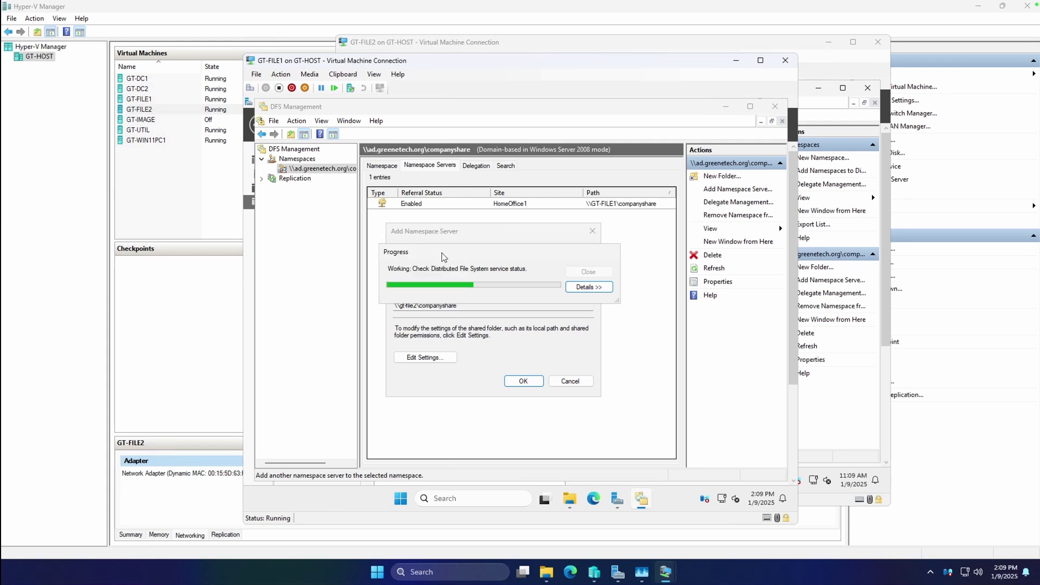
click(586, 288)
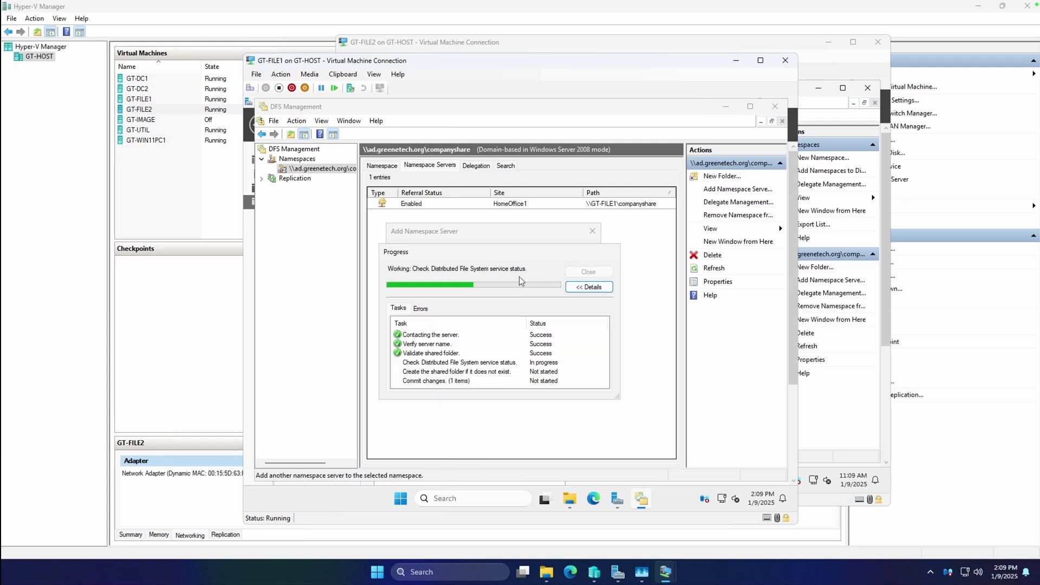
click(484, 364)
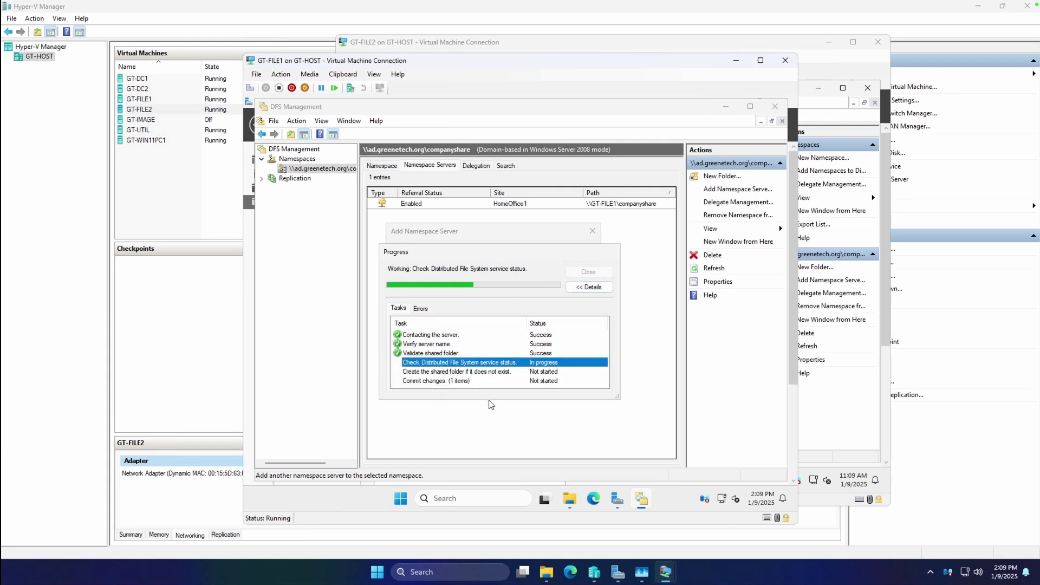
click(457, 373)
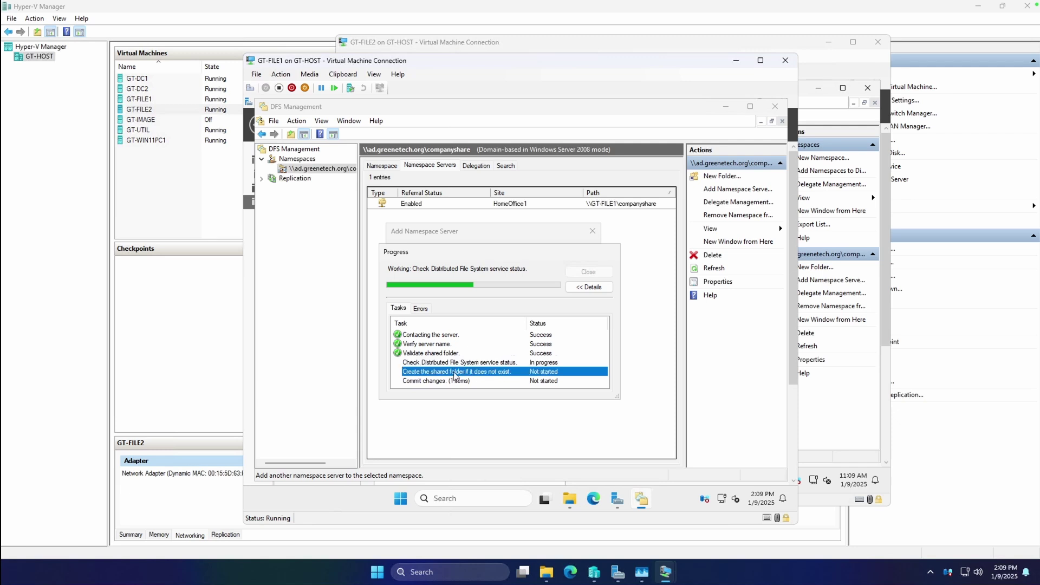
click(444, 361)
click(443, 355)
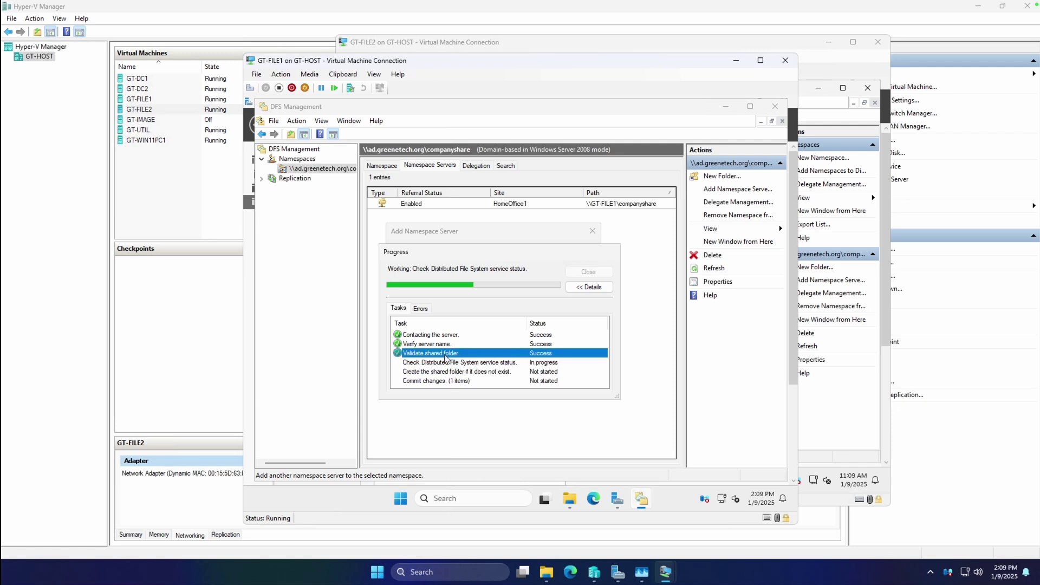
click(454, 373)
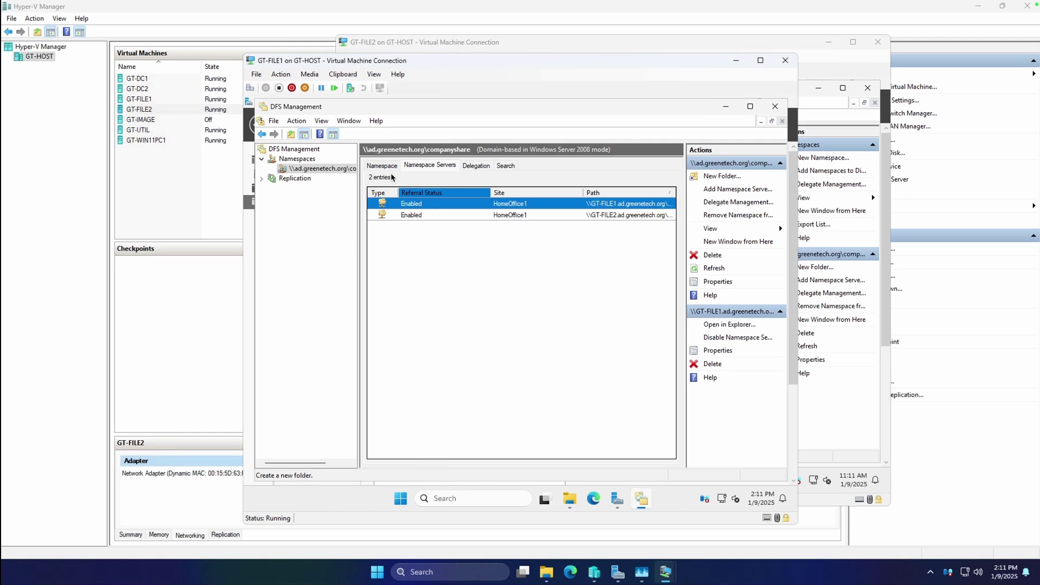
Step: Start a new companyshare folder, checking the Marketing folder path on the CompanyShareData drive
click(405, 214)
click(386, 166)
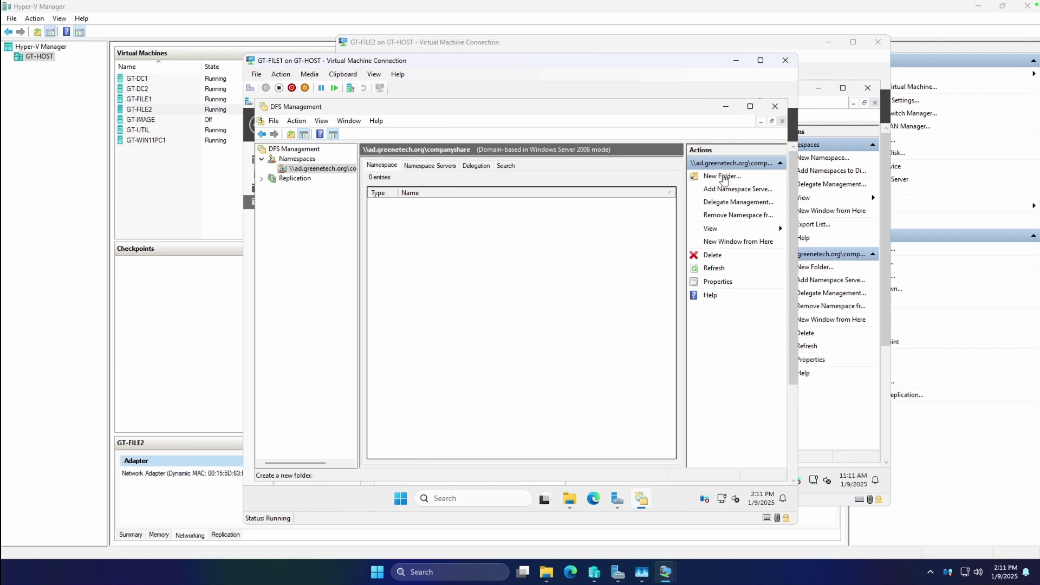
click(724, 179)
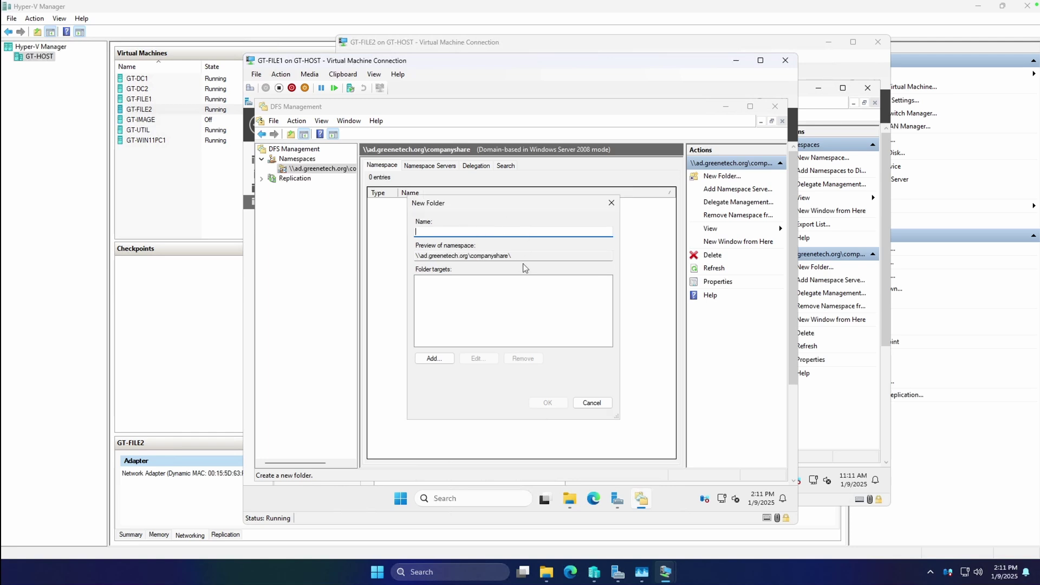
click(569, 499)
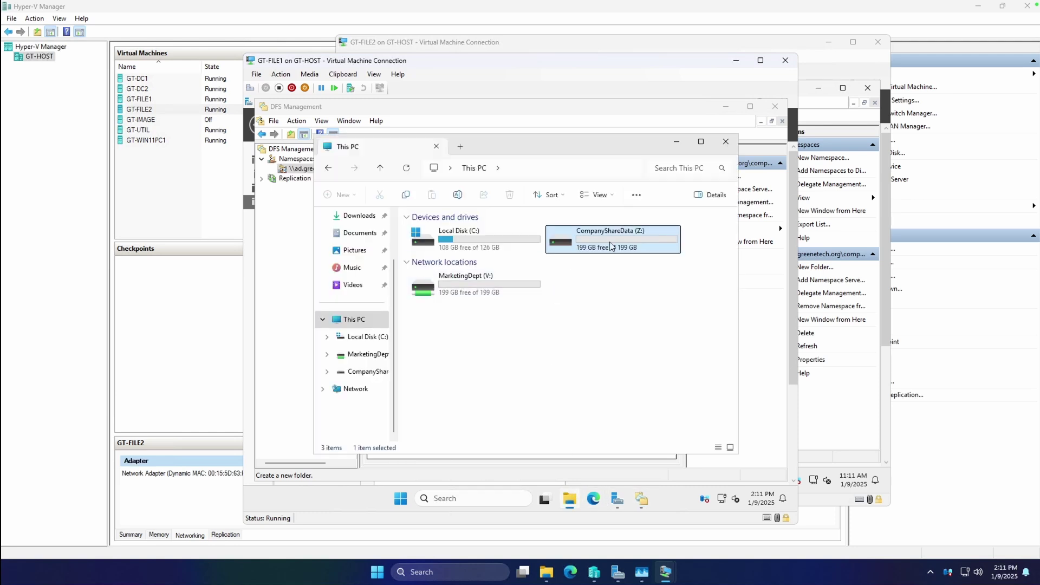
double_click(569, 242)
double_click(437, 261)
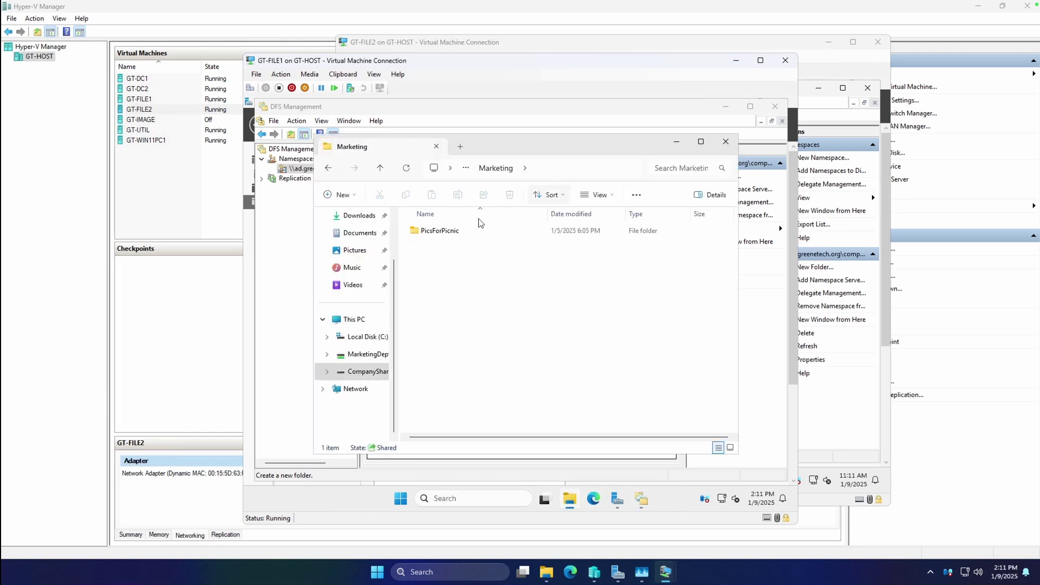
click(555, 169)
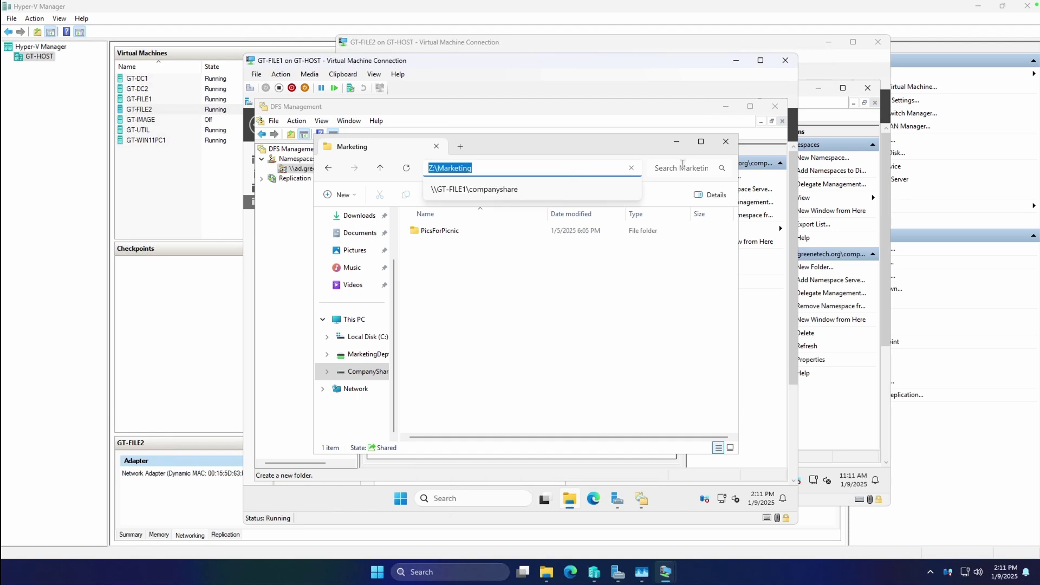
click(676, 141)
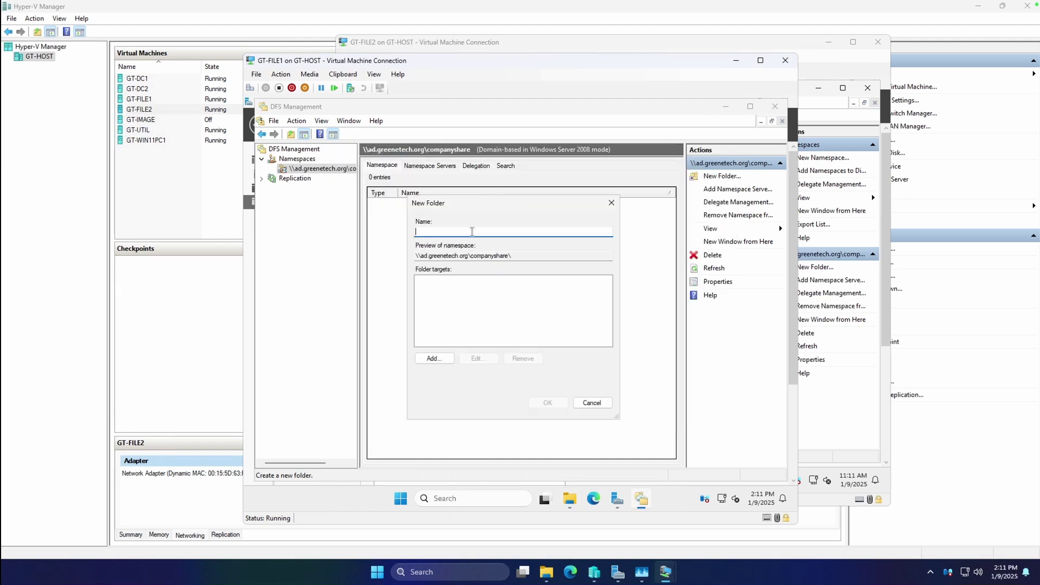
Step: Name the folder Marketing and add \\GT-FILE1\marketing as its folder target
text(marketin)
key(BackSpace)
key(BackSpace)
key(BackSpace)
text(Ma)
click(433, 358)
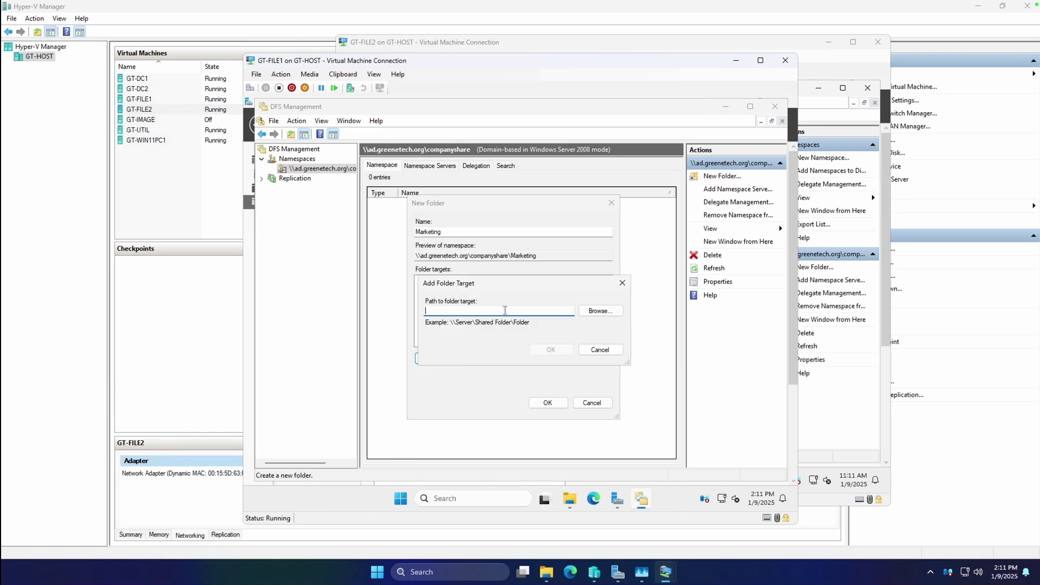
click(600, 311)
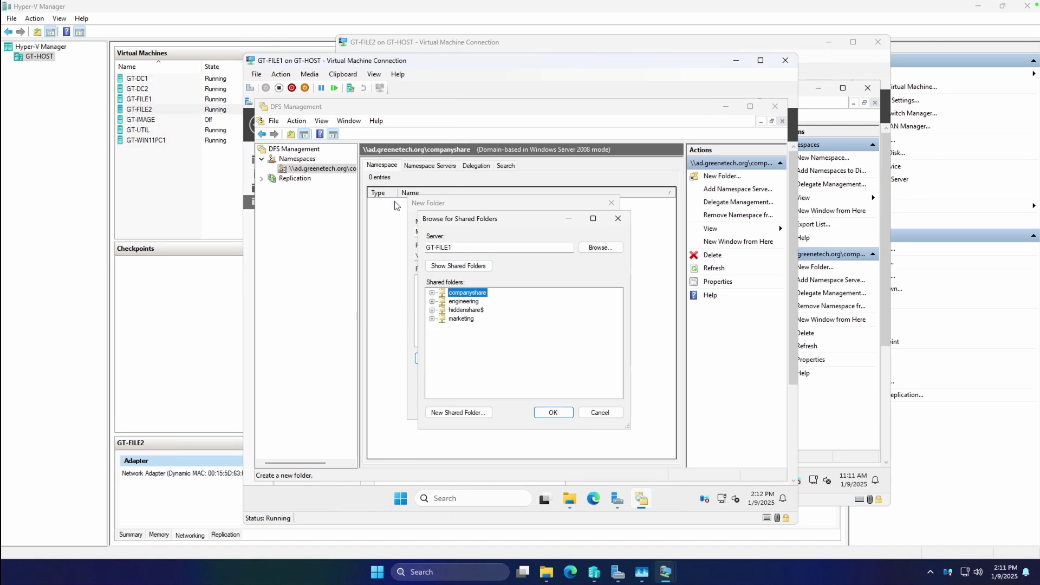
click(432, 319)
click(461, 318)
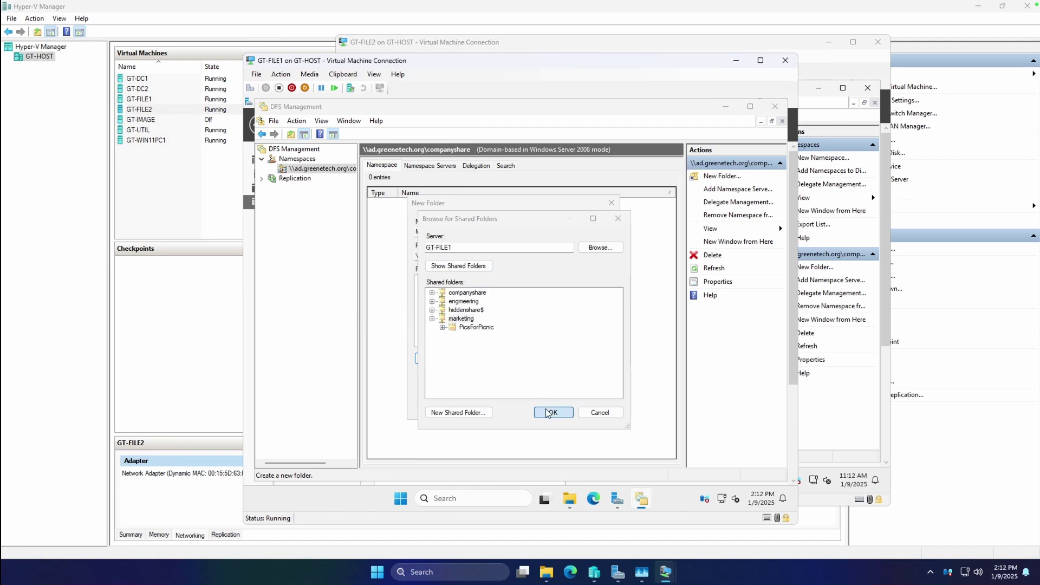
click(551, 412)
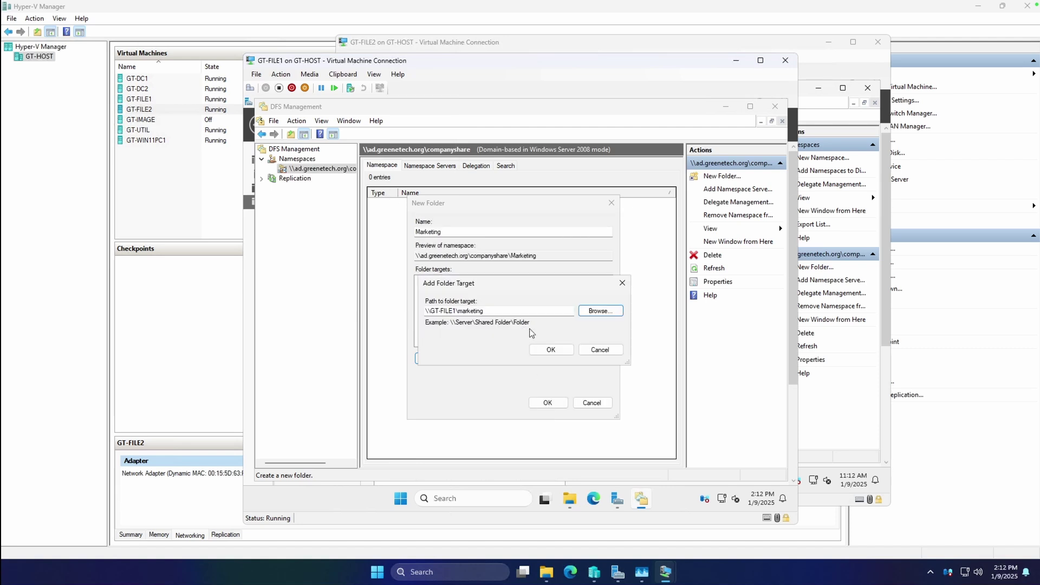
click(551, 350)
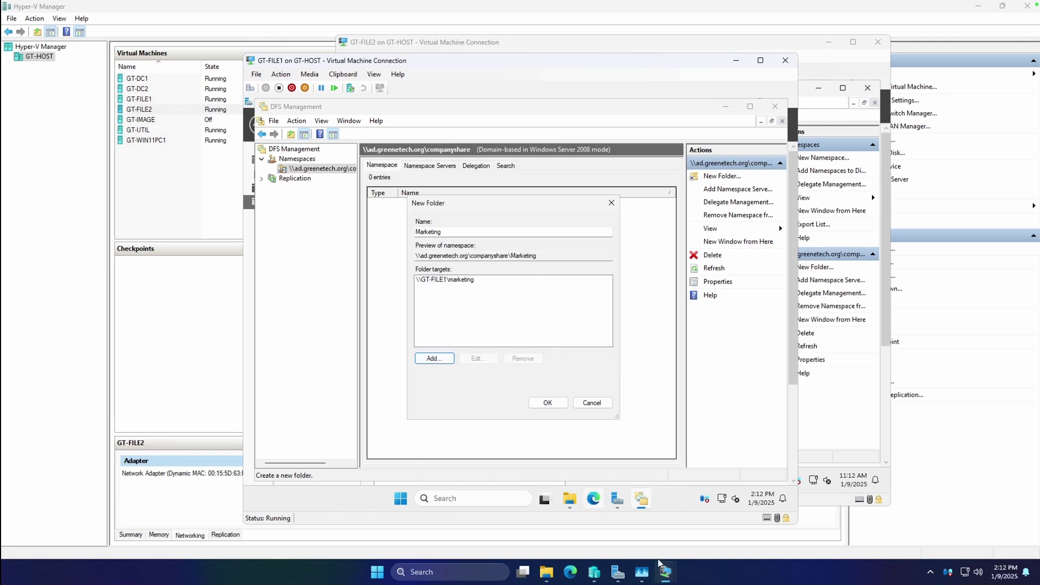
Step: Create a folder named Marketing on GT-FILE2's Z: drive
mouse_move(666, 572)
click(705, 515)
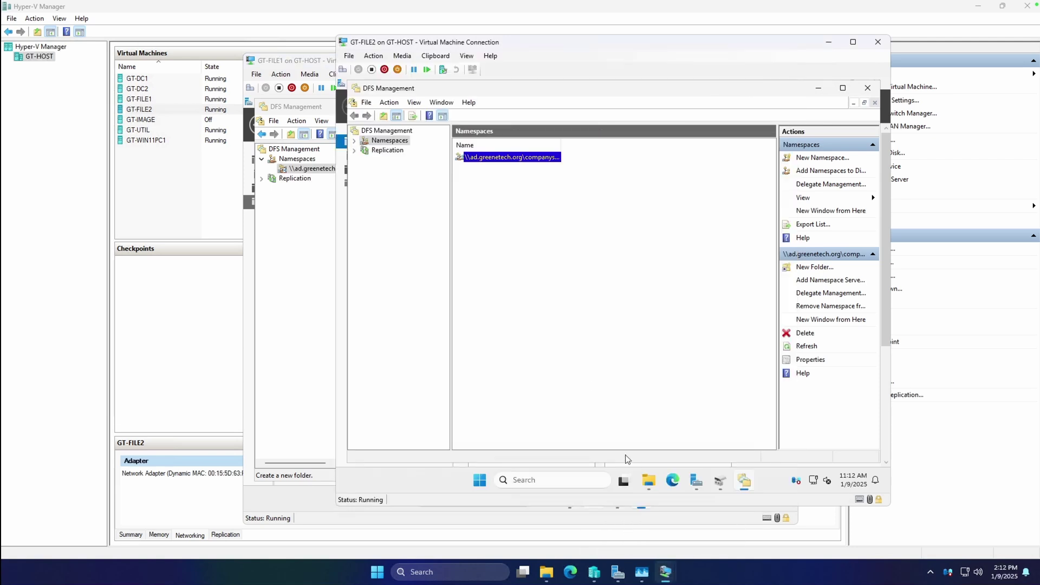
click(646, 481)
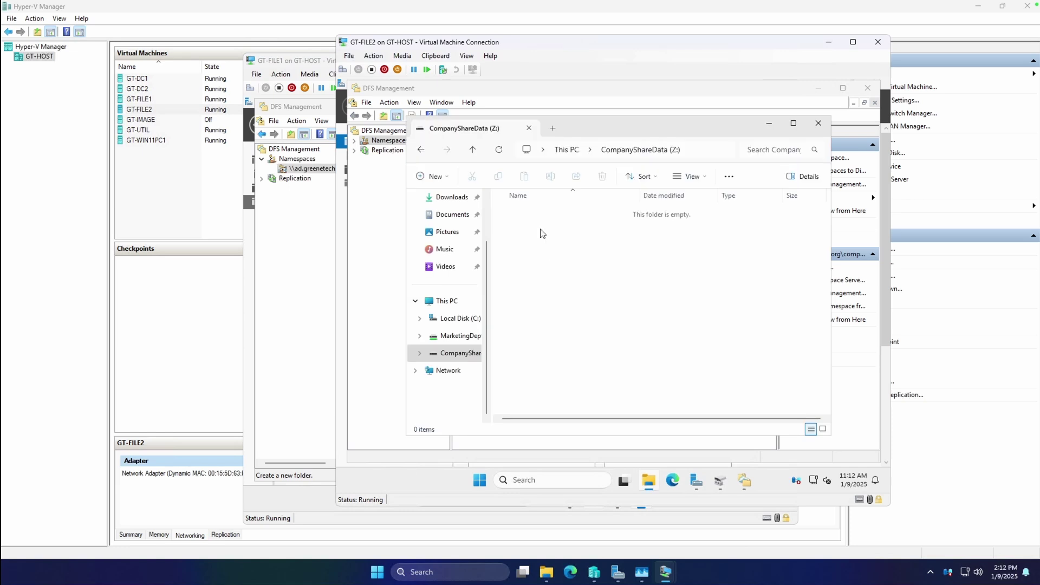
right_click(576, 288)
click(618, 415)
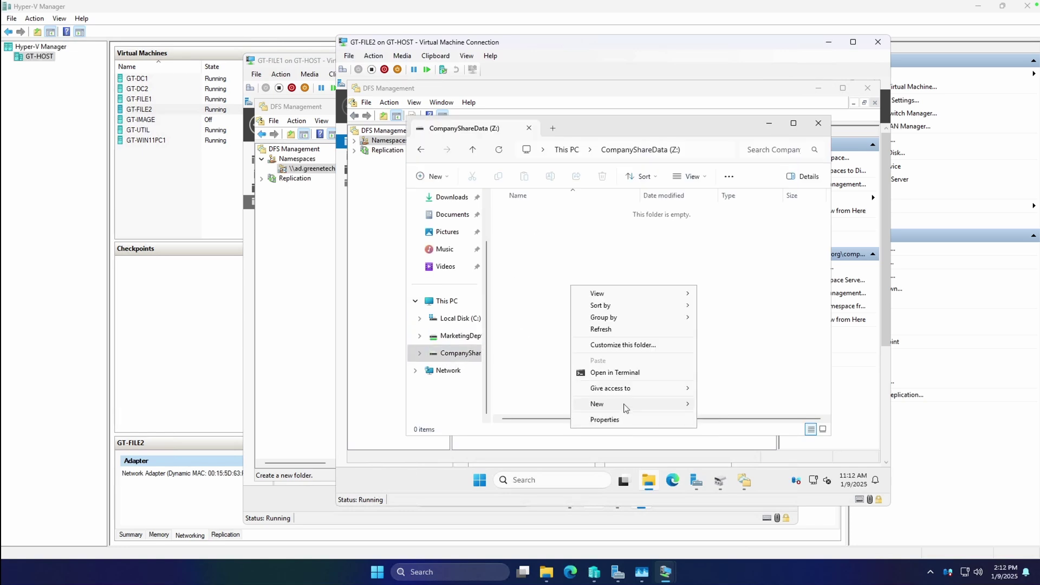
mouse_move(623, 404)
click(740, 406)
text(Marketing)
key(Return)
click(586, 306)
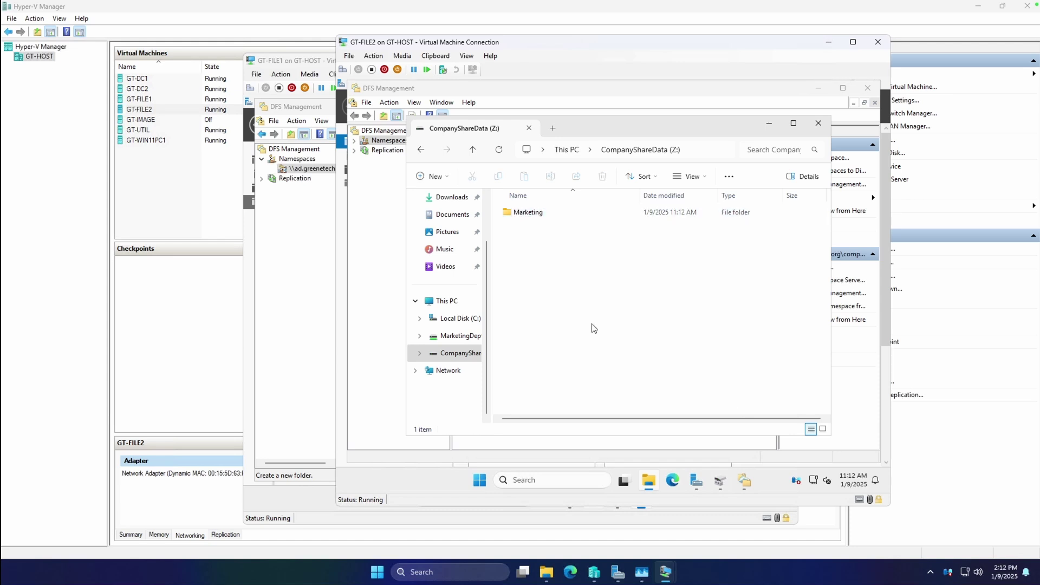
Step: Create a second folder named Engineering beside Marketing
right_click(545, 238)
click(586, 384)
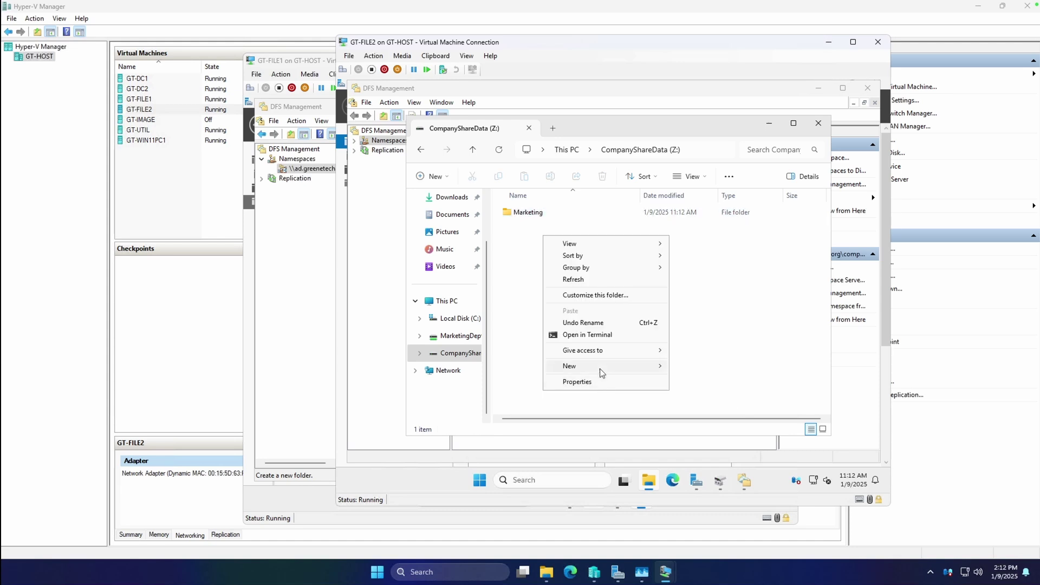
mouse_move(600, 369)
click(714, 371)
text(Engineering)
key(Return)
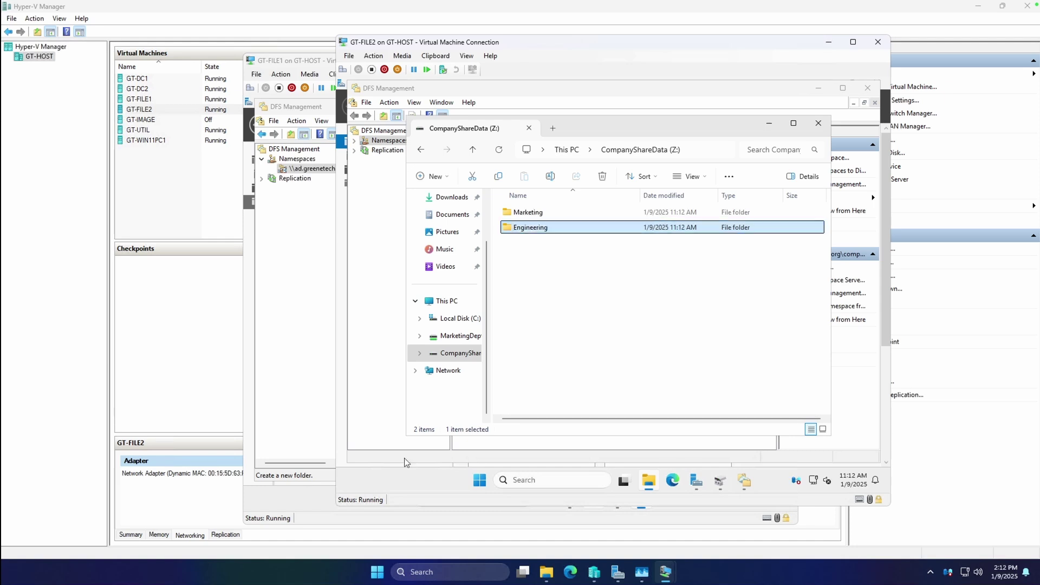
Step: Return to GT-FILE1, go back up to the CompanyShareData drive, and dismiss the file browser
click(266, 398)
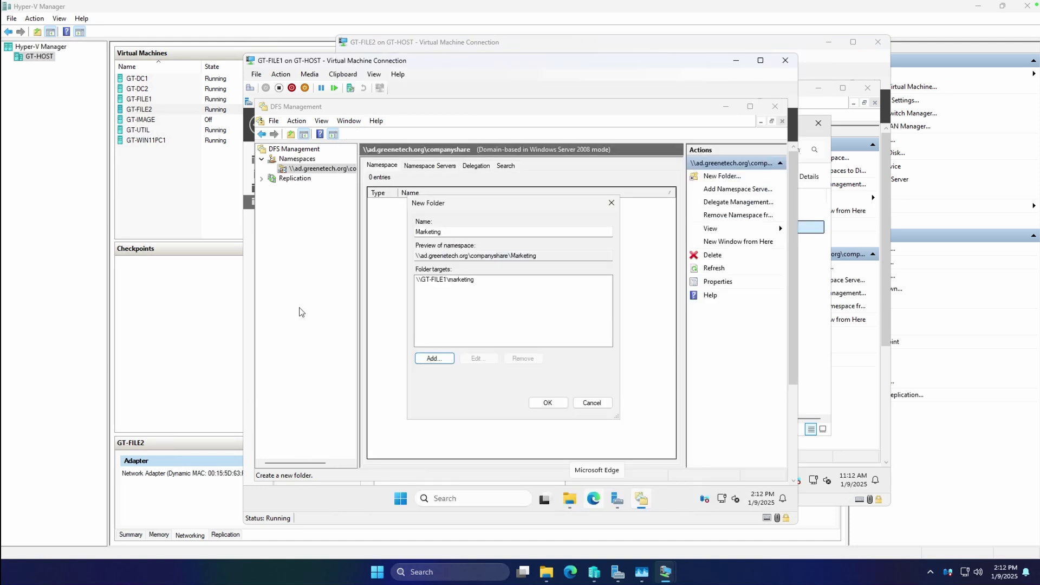
click(570, 498)
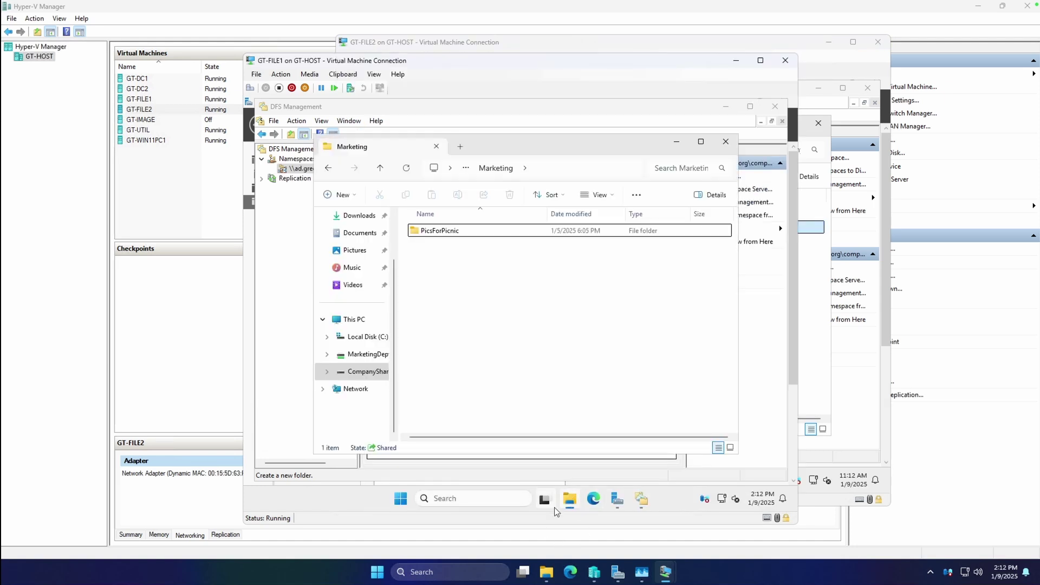
click(335, 168)
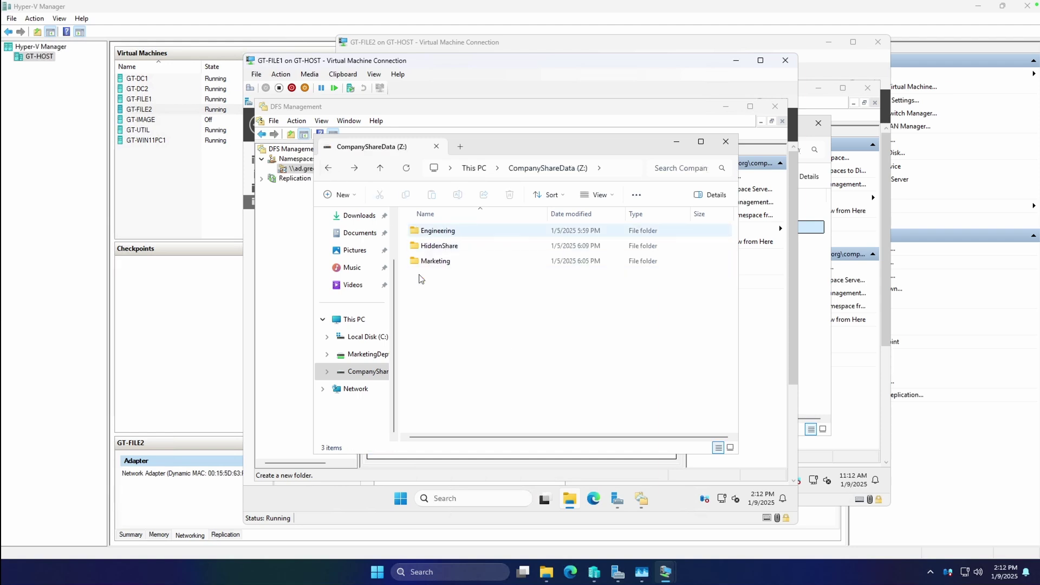
click(676, 145)
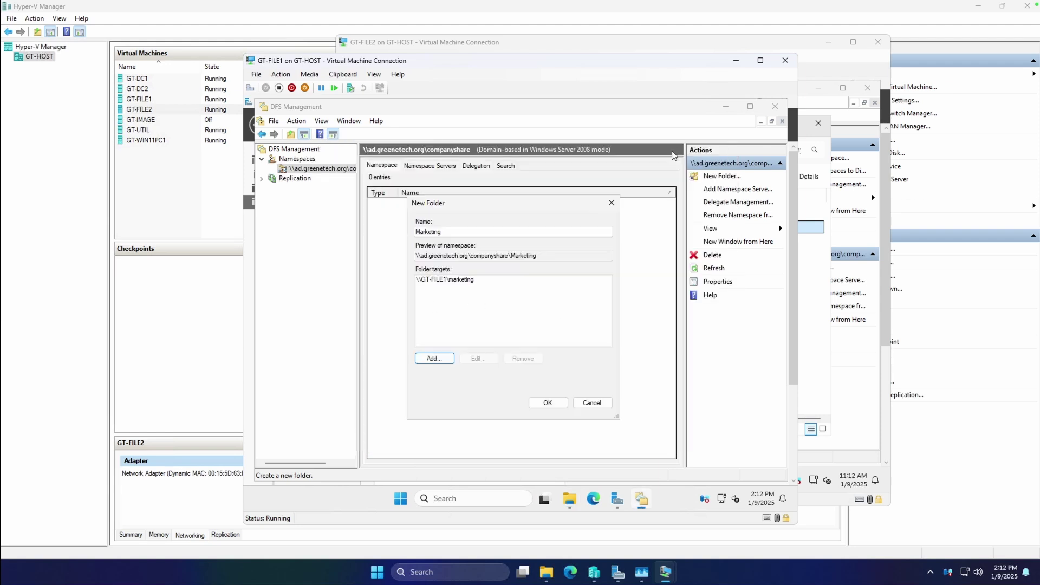
Step: Try adding \\GT-FILE2\marketing as a target, then decline the missing-share warning and close the report
click(434, 359)
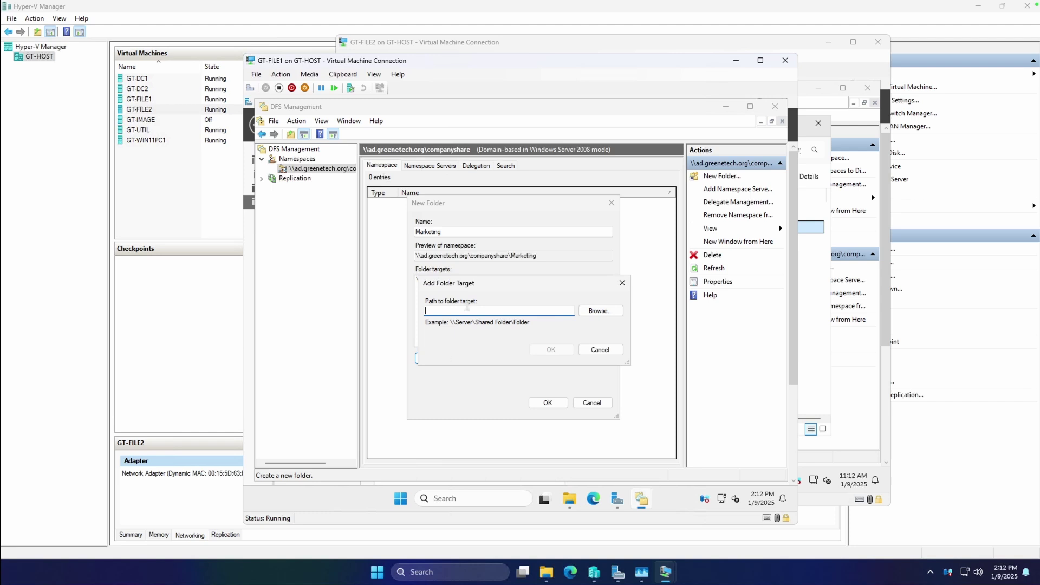
drag(484, 289, 486, 320)
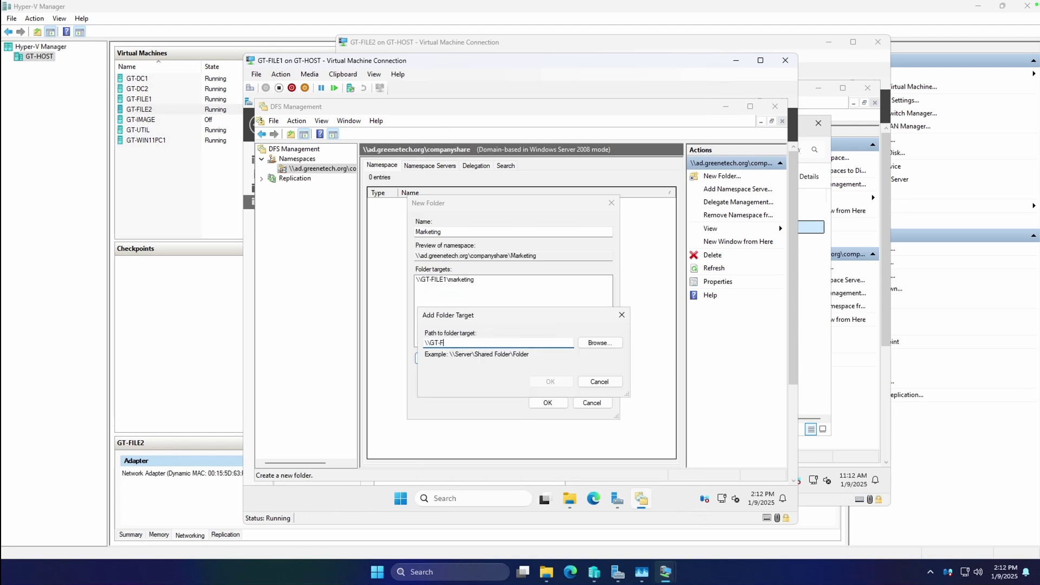
text(\\GT-FILE2\marketing)
click(550, 382)
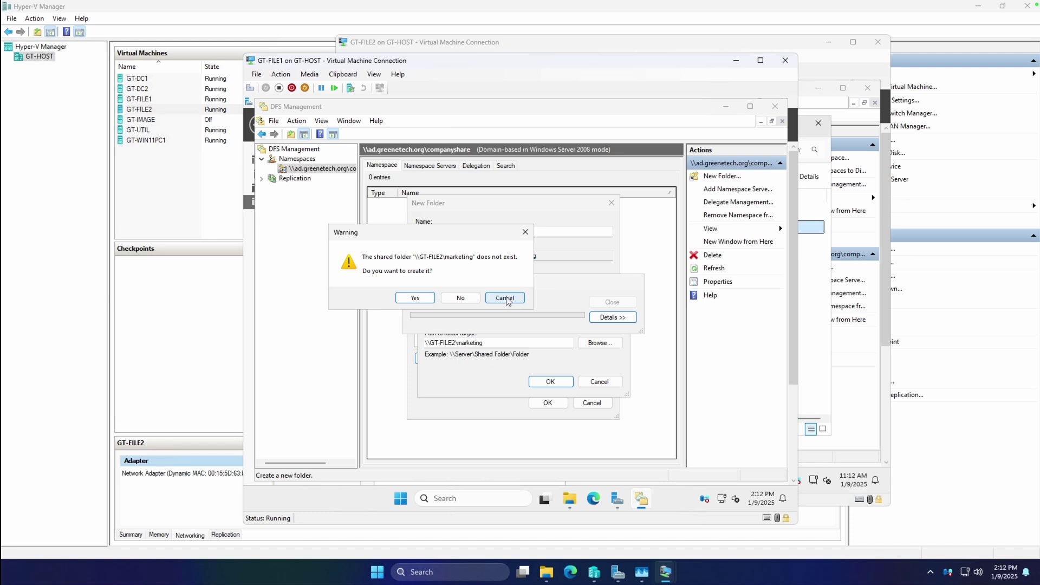
click(505, 298)
click(618, 304)
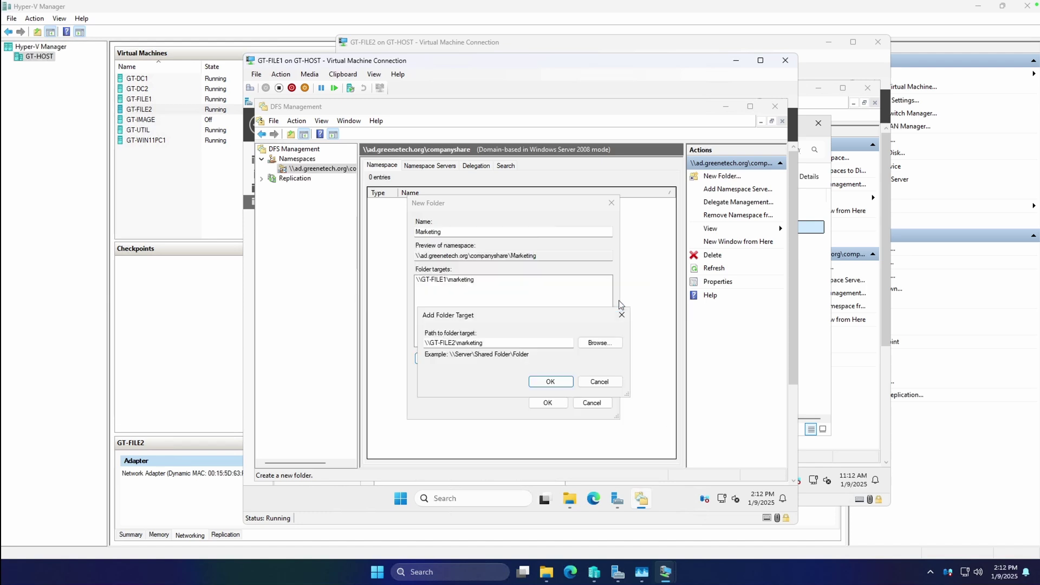
Step: On GT-FILE2, show the Shares list under File and Storage Services in Server Manager
mouse_move(668, 570)
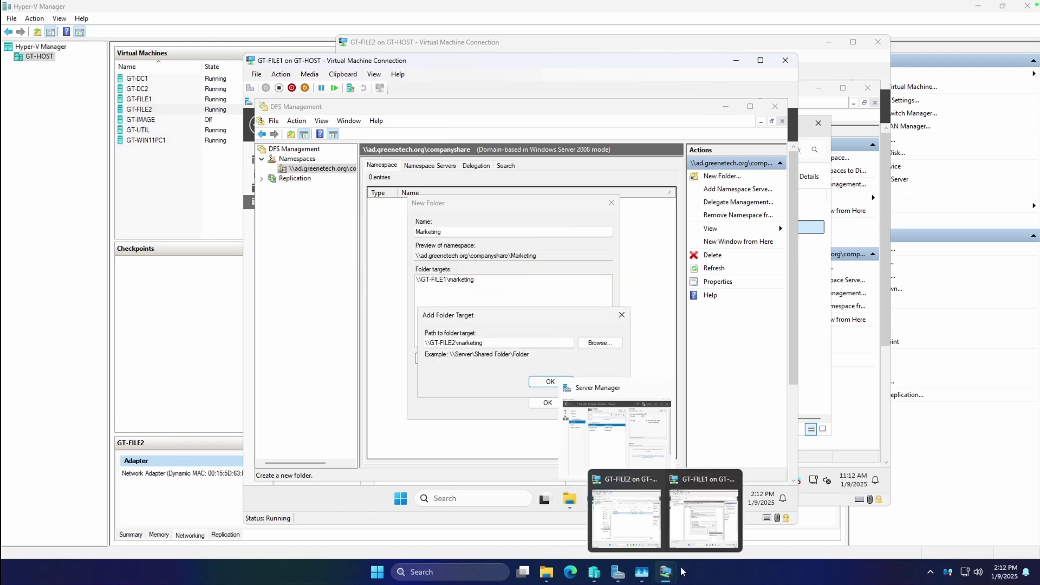
click(654, 521)
click(569, 304)
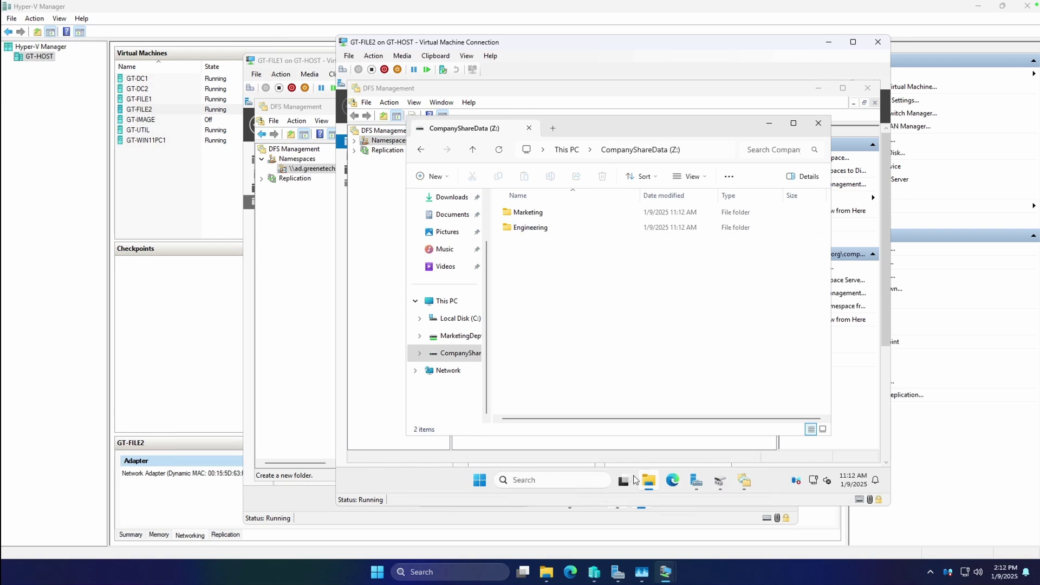
click(702, 482)
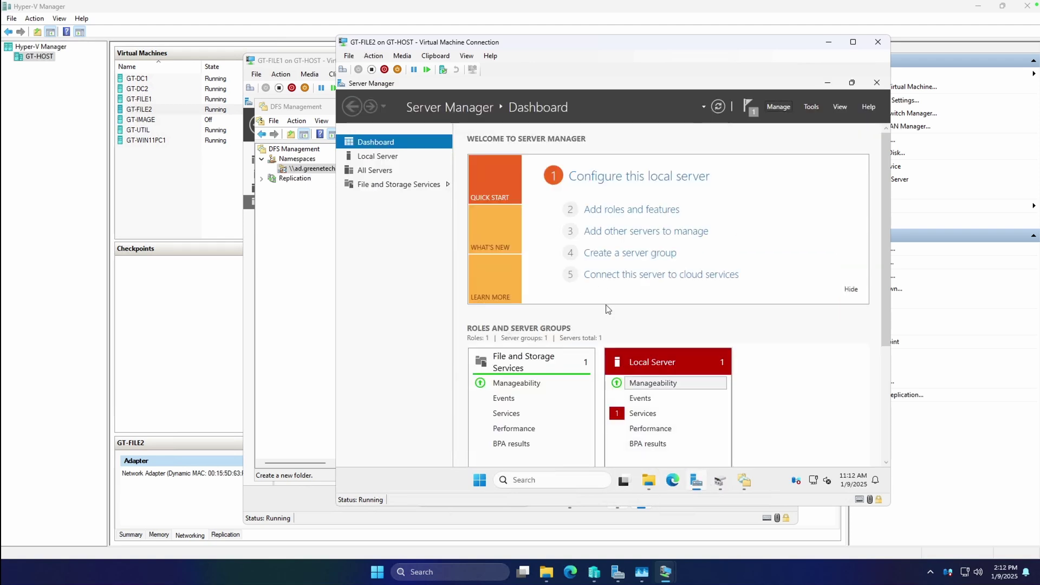
click(389, 183)
click(389, 200)
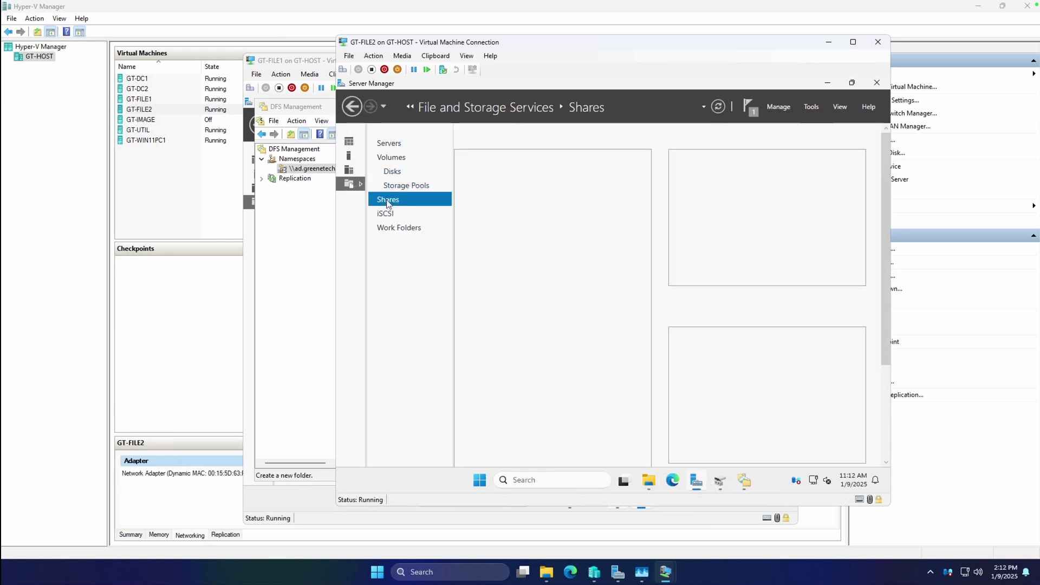
Step: Start a new SMB Share – Quick share using the custom path Z:\marketing
click(637, 141)
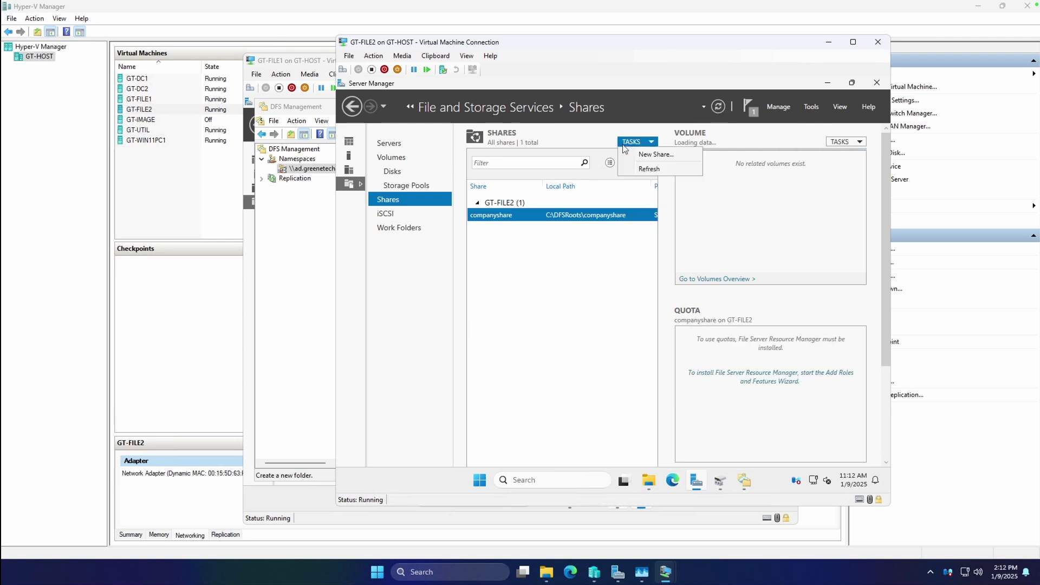
click(639, 156)
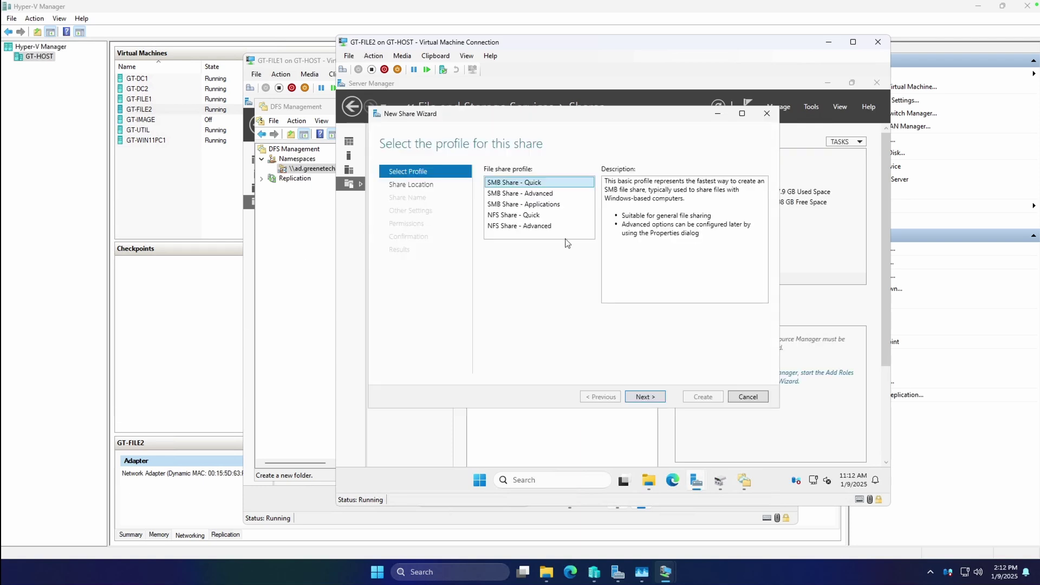
click(646, 397)
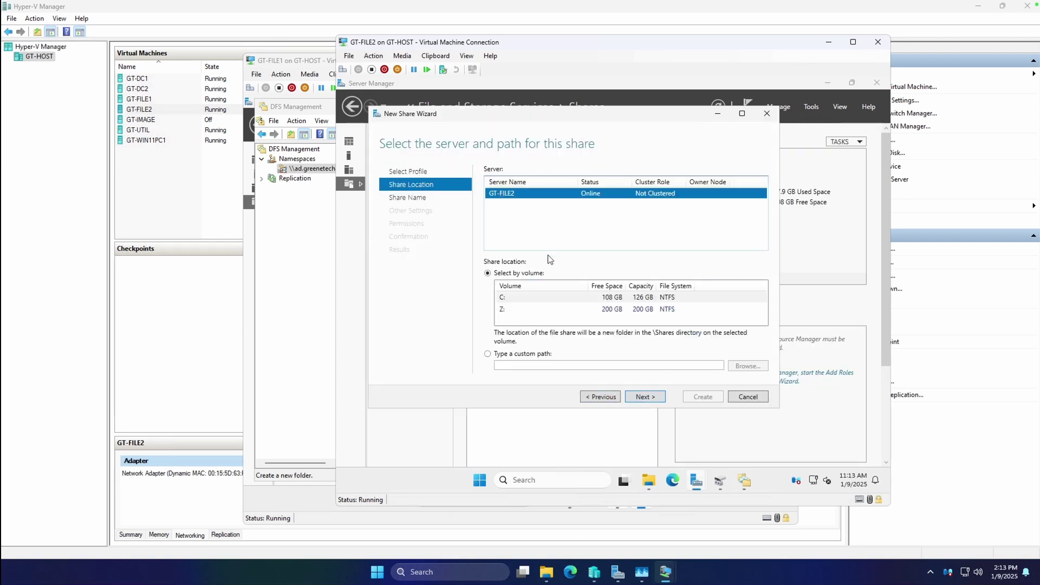
click(523, 355)
click(748, 366)
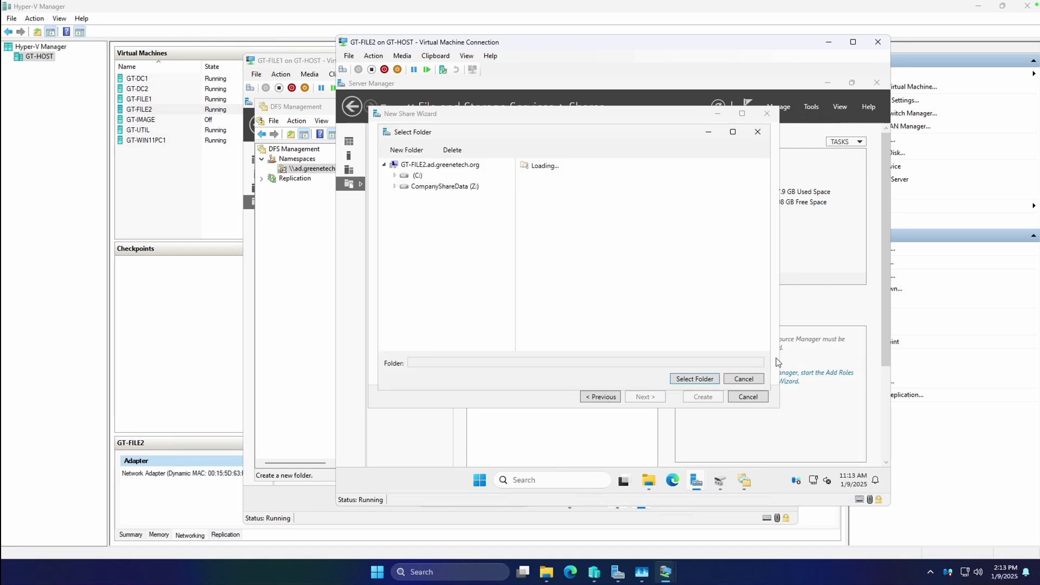
click(395, 186)
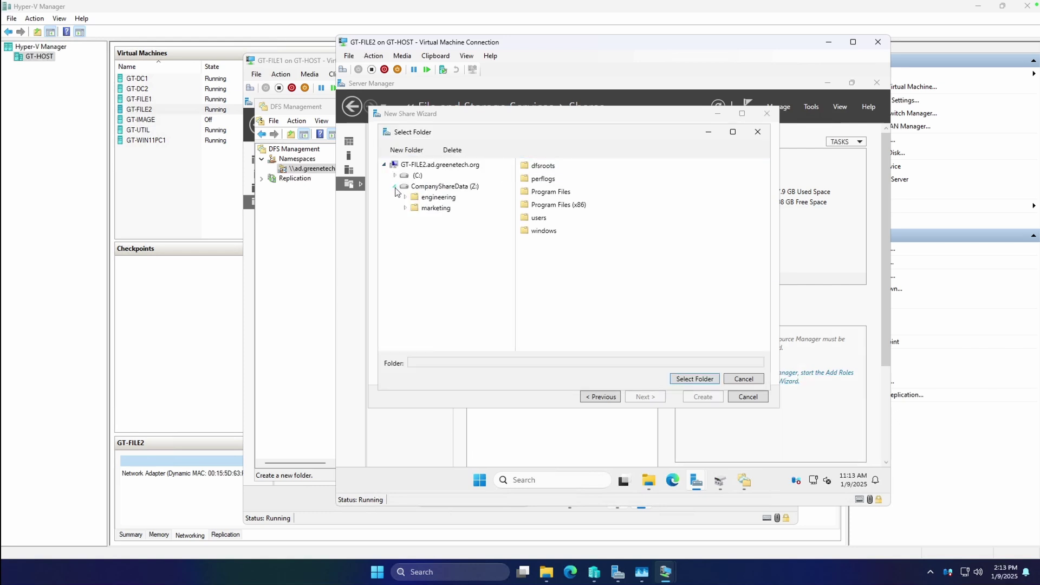
click(436, 208)
click(696, 379)
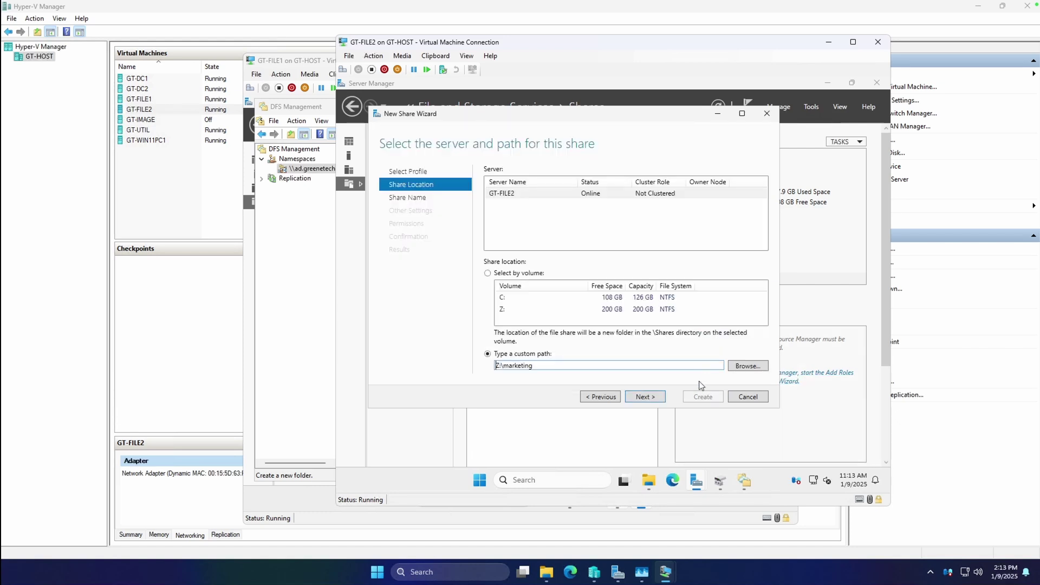
click(651, 395)
Step: Name the share marketing with description 'Share drive for marketing', create it, and view its details
click(592, 169)
click(582, 198)
text(Shgare drive for marketing)
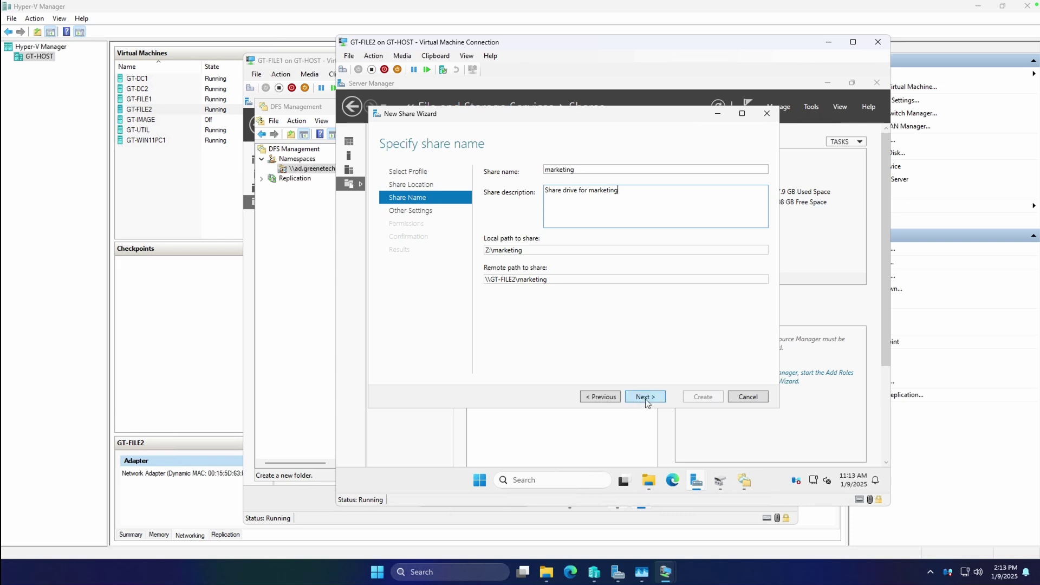
click(646, 398)
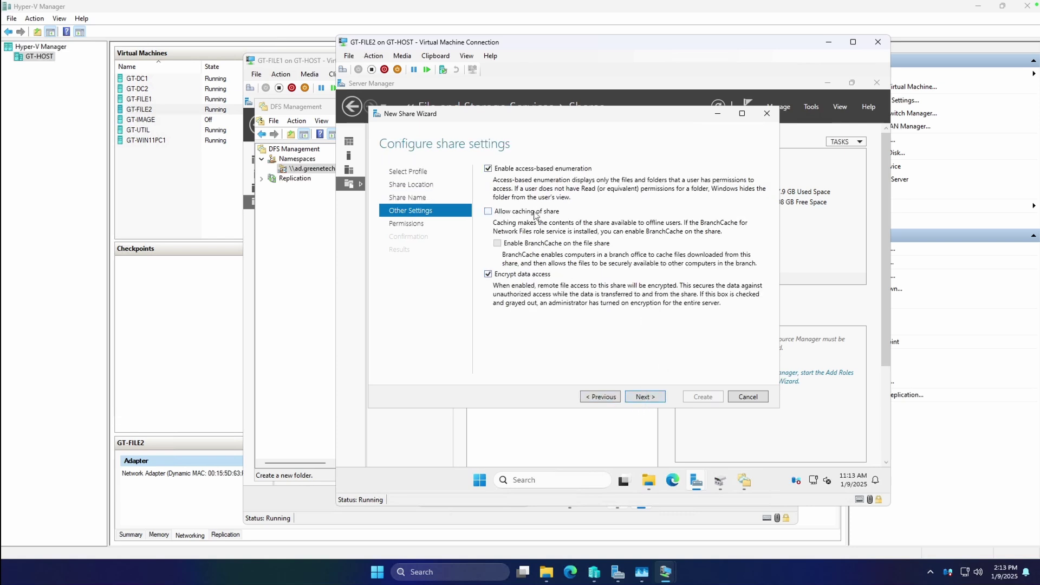
click(649, 399)
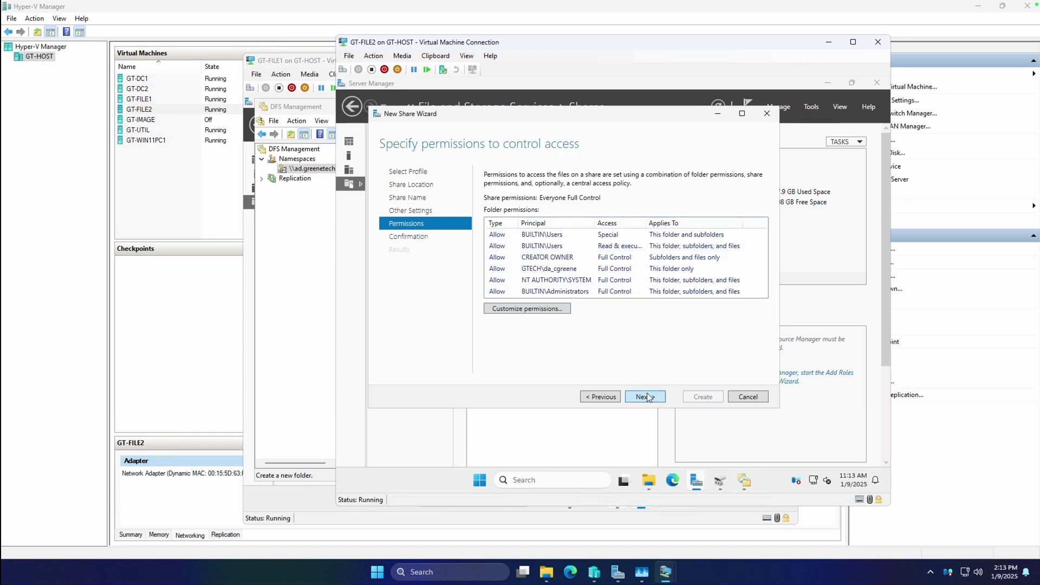
click(650, 399)
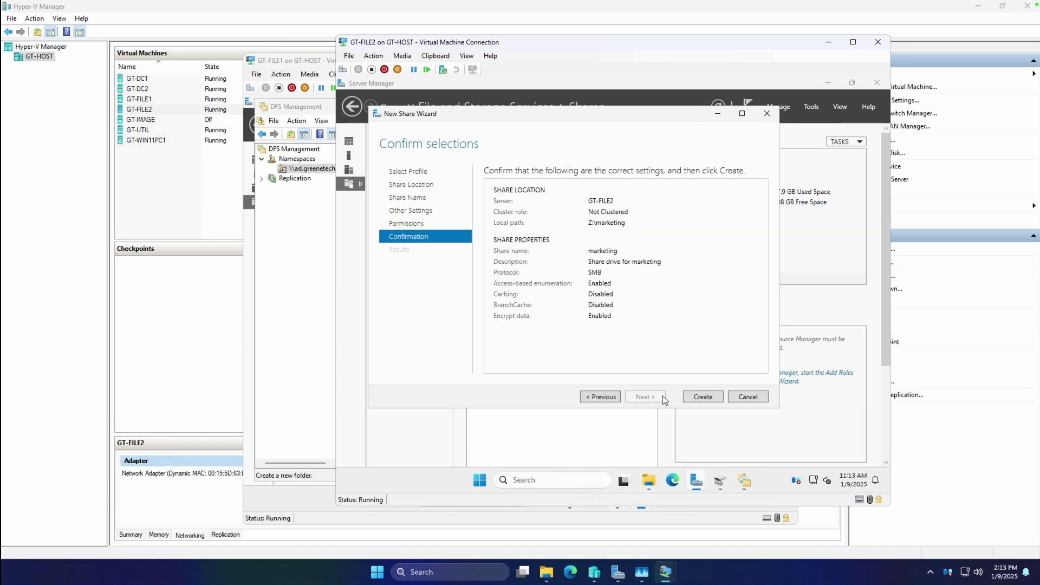
click(591, 399)
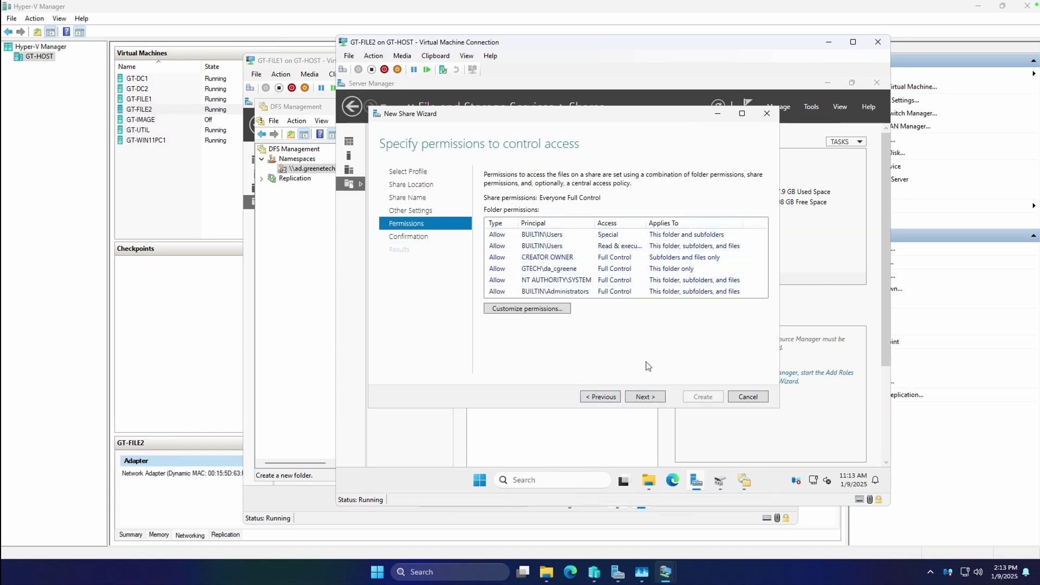
click(662, 398)
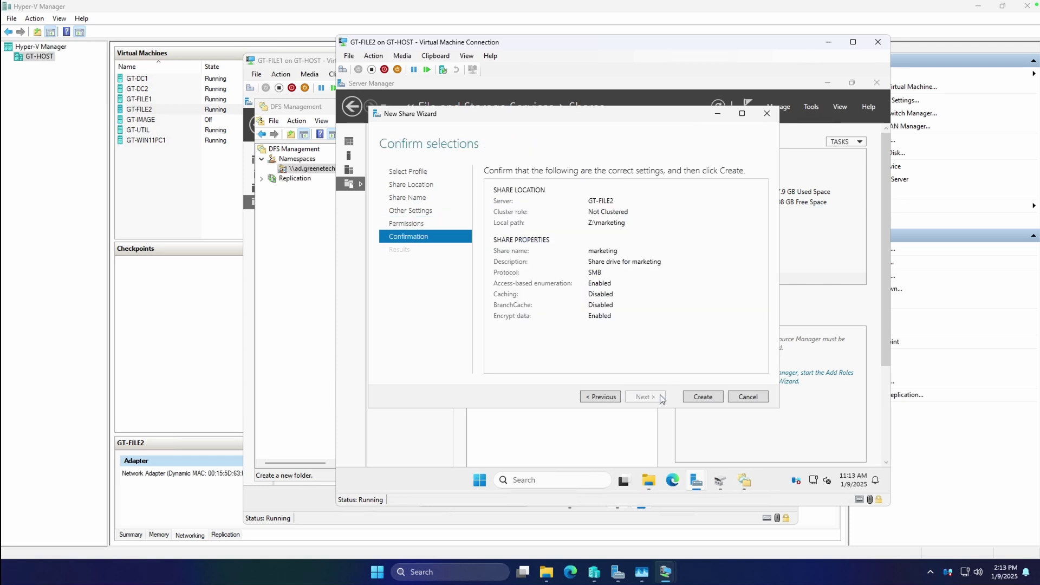
click(697, 398)
click(720, 398)
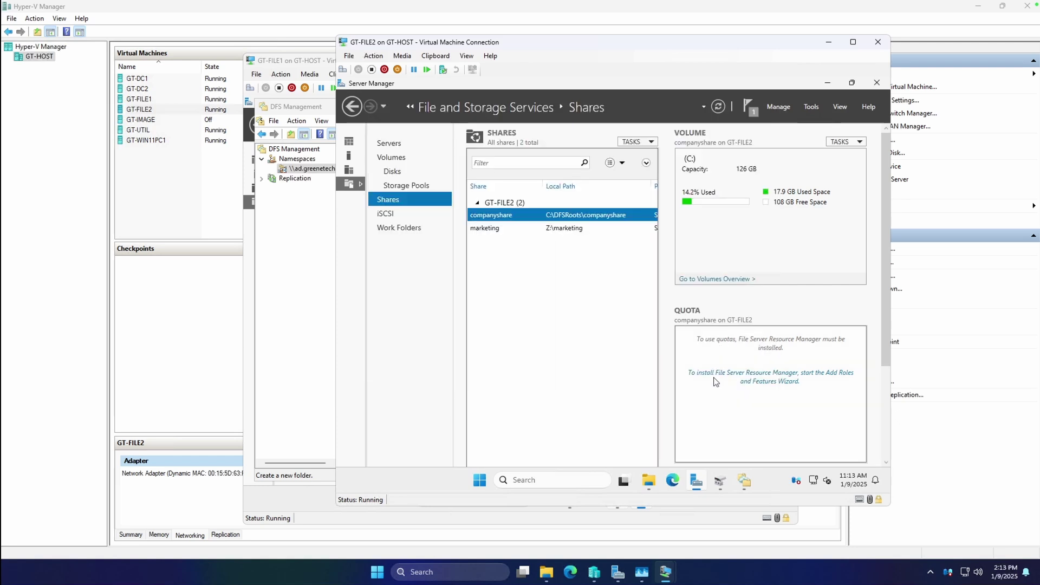
click(525, 228)
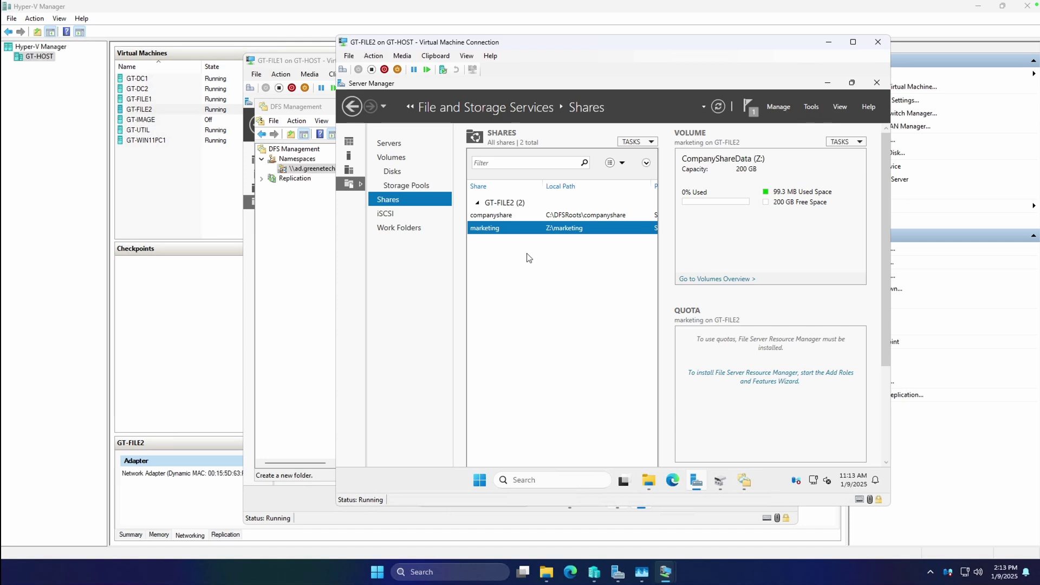
Step: Start another SMB Quick share using the custom path Z:\engineering
click(631, 142)
click(636, 154)
click(687, 438)
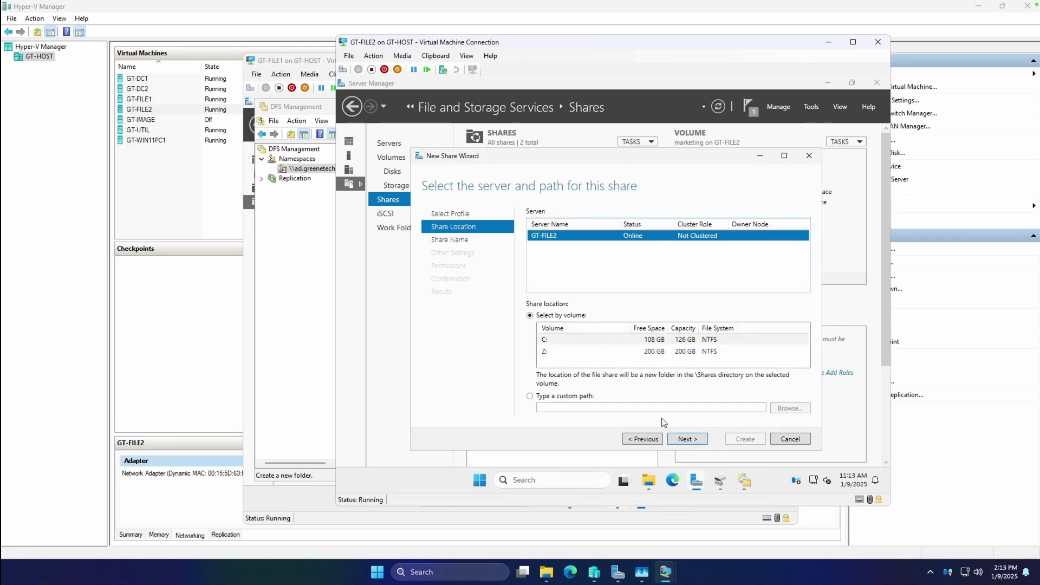
click(569, 395)
click(790, 409)
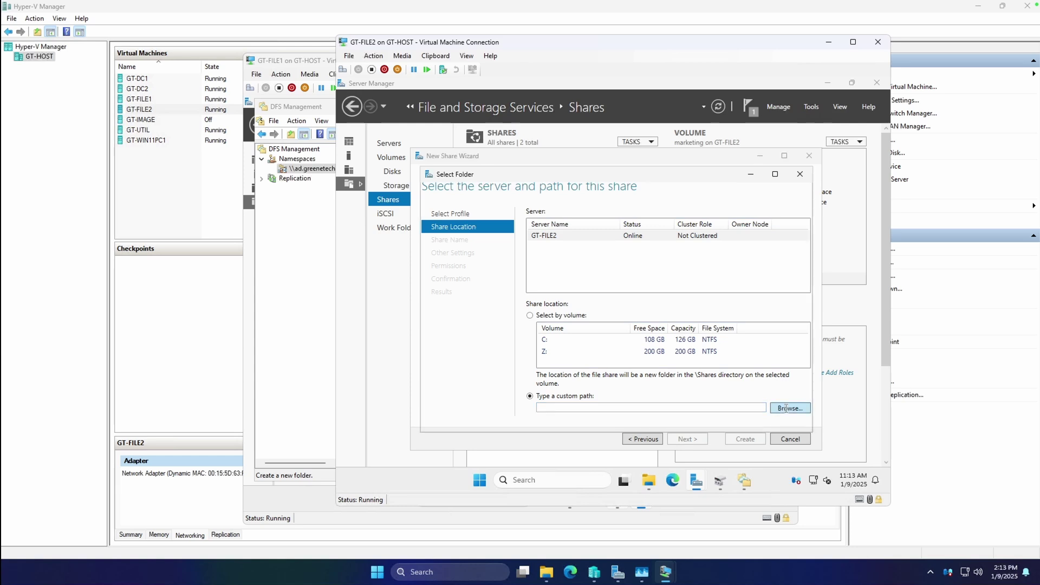
click(471, 231)
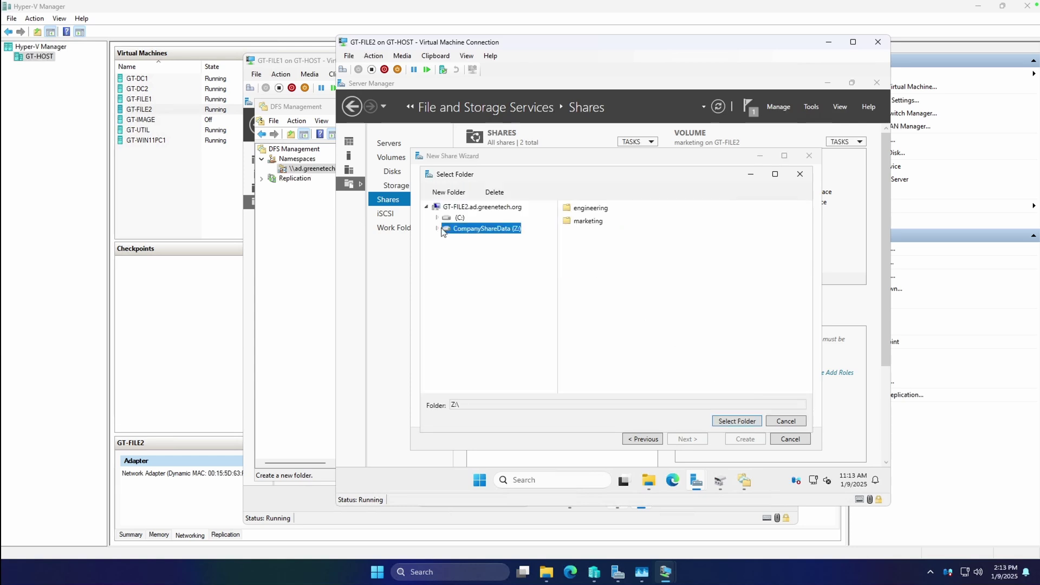
click(585, 209)
click(738, 422)
click(705, 440)
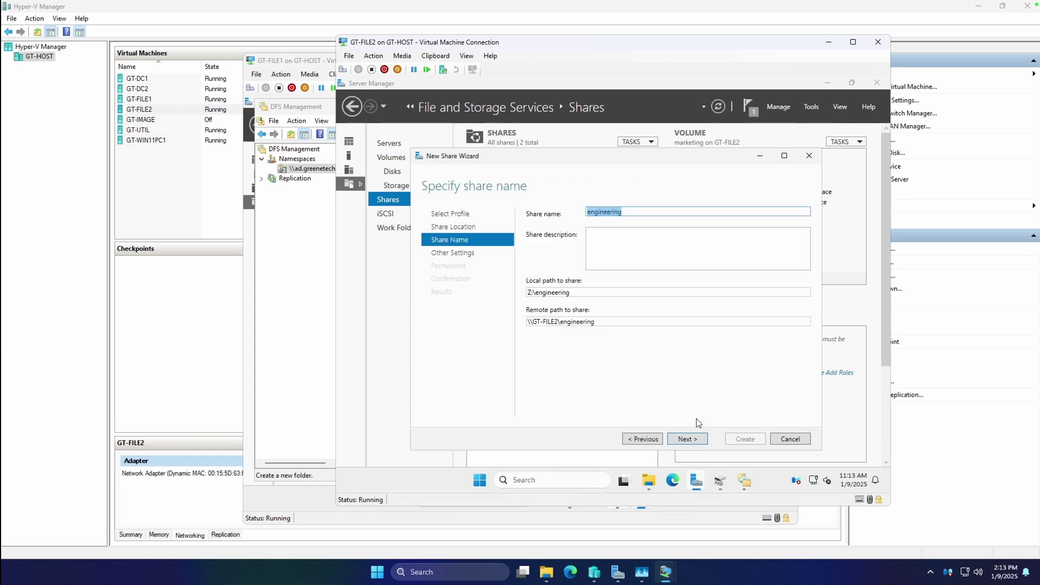
Step: Turn off caching, enable access-based enumeration, keep default permissions, and create the engineering share
click(649, 243)
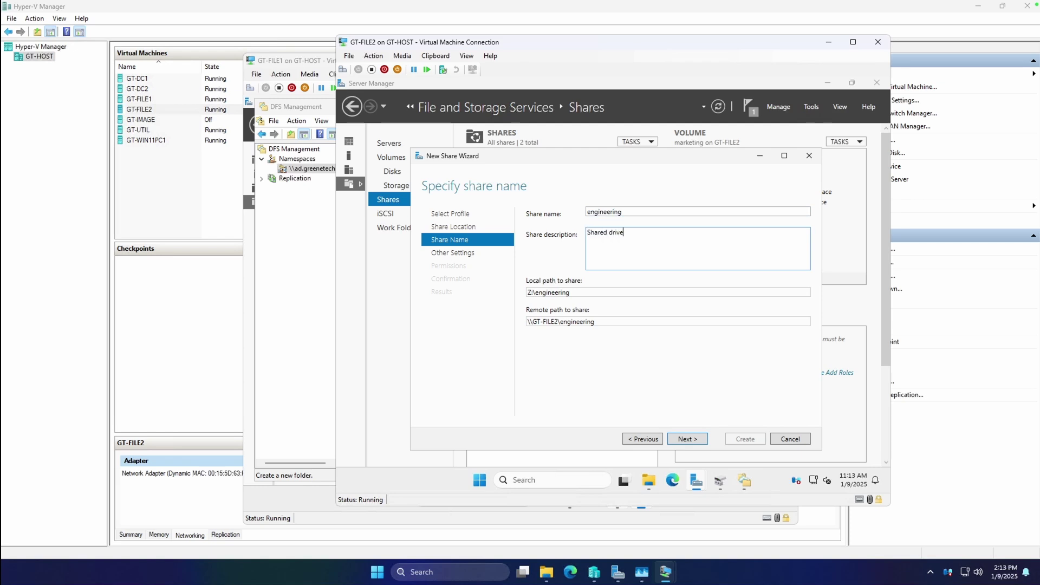
click(690, 442)
click(562, 253)
click(569, 217)
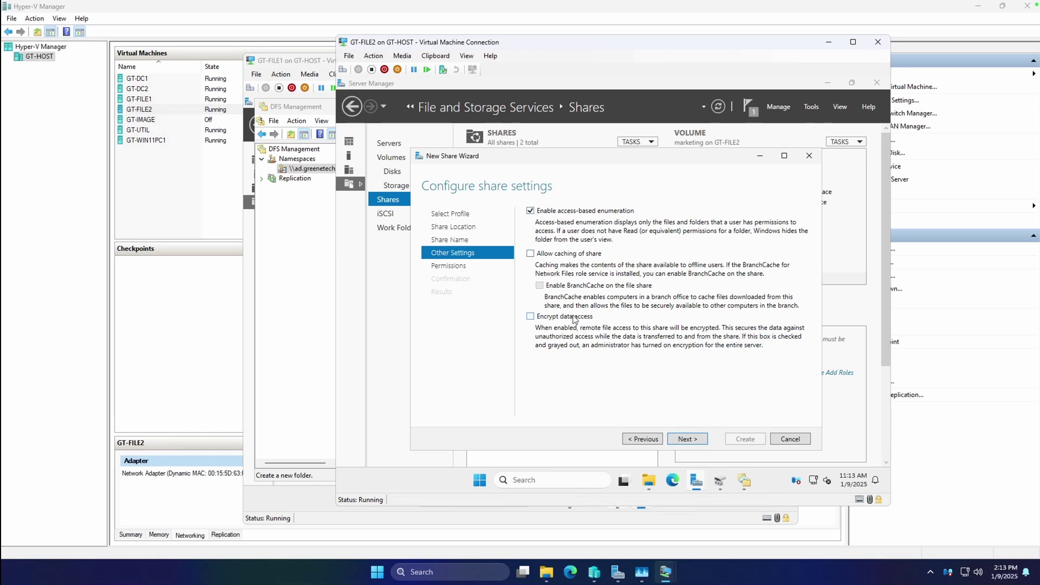
click(684, 438)
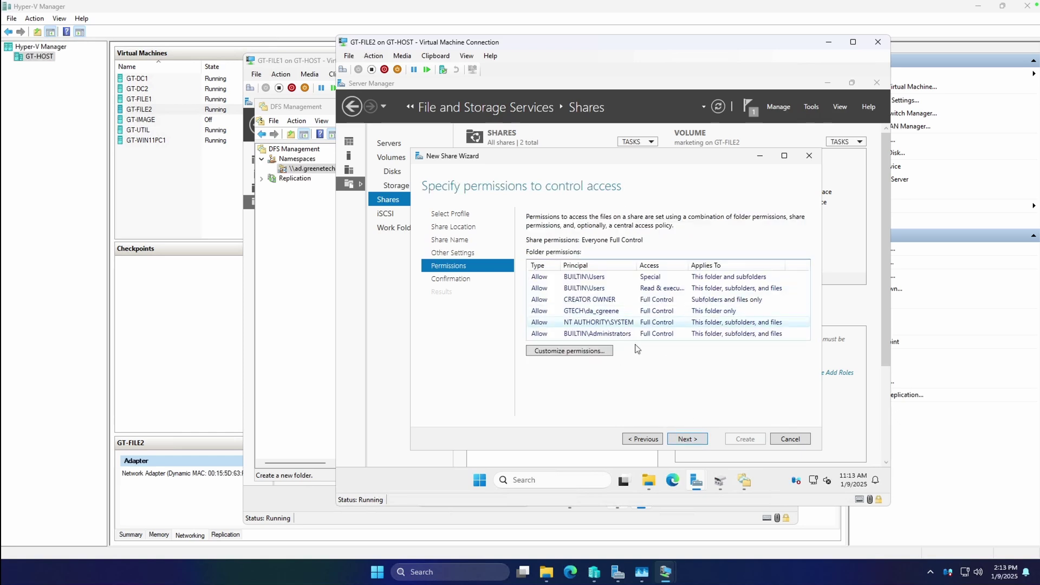
click(678, 438)
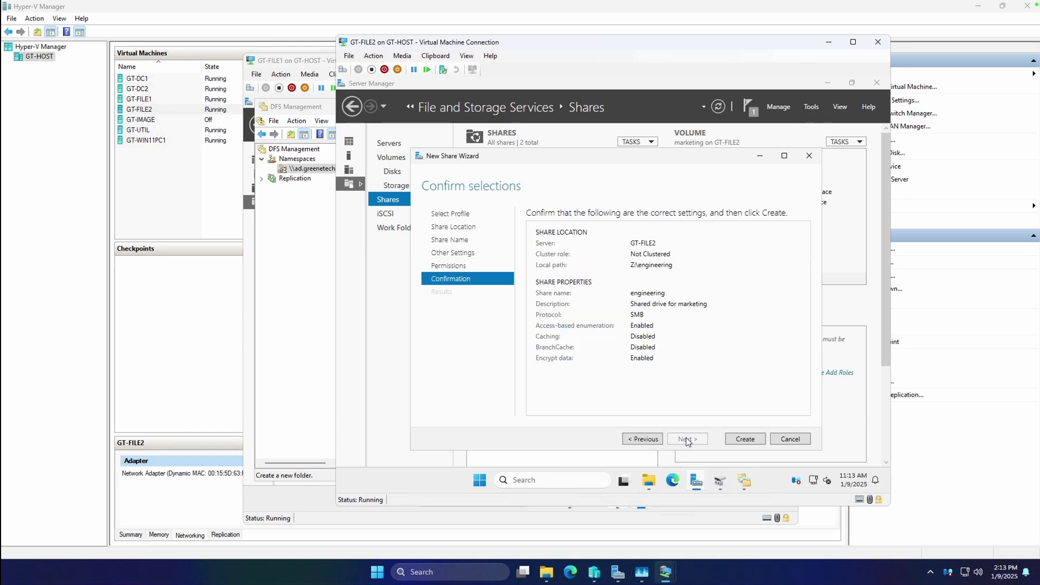
click(763, 441)
click(750, 437)
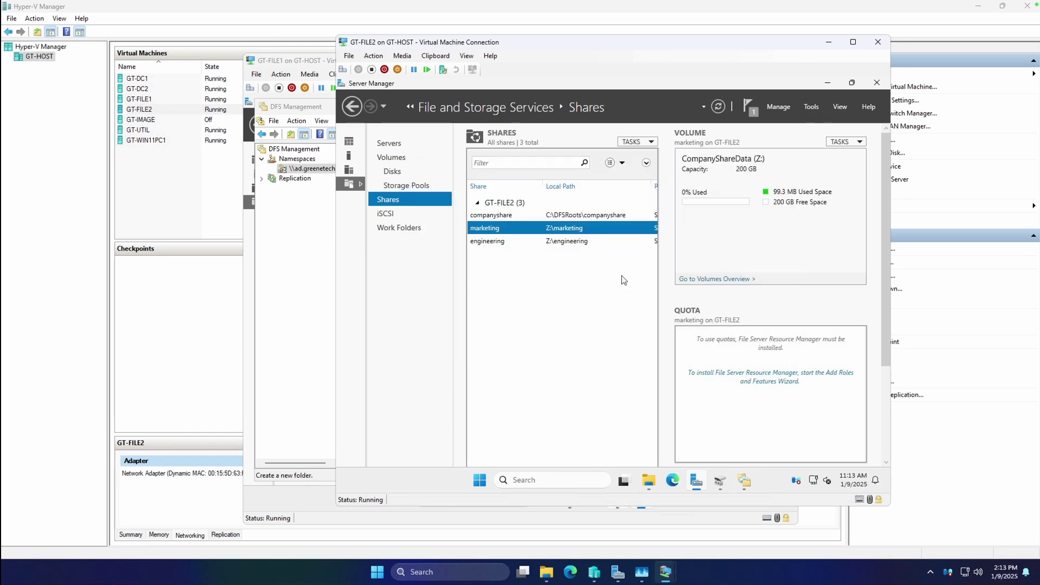
Step: Add the \\GT-FILE2\marketing target to the Marketing folder and decline a replication group
click(828, 82)
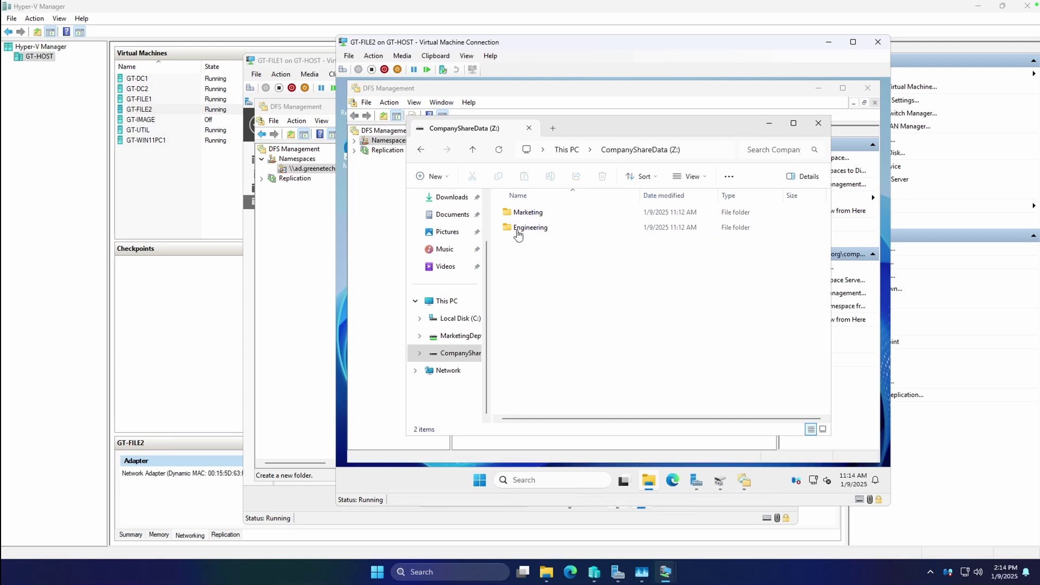
click(314, 106)
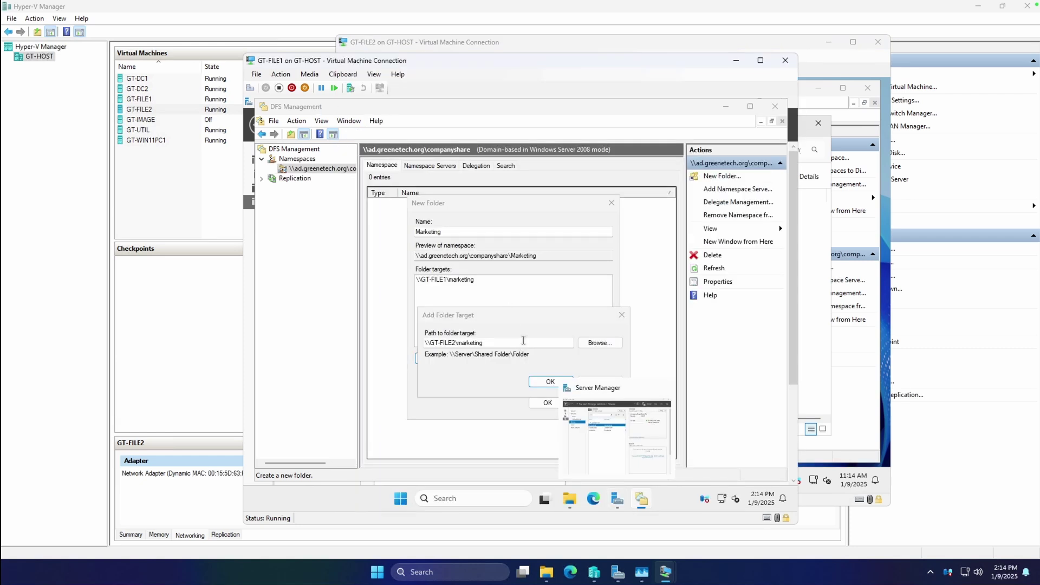
click(551, 381)
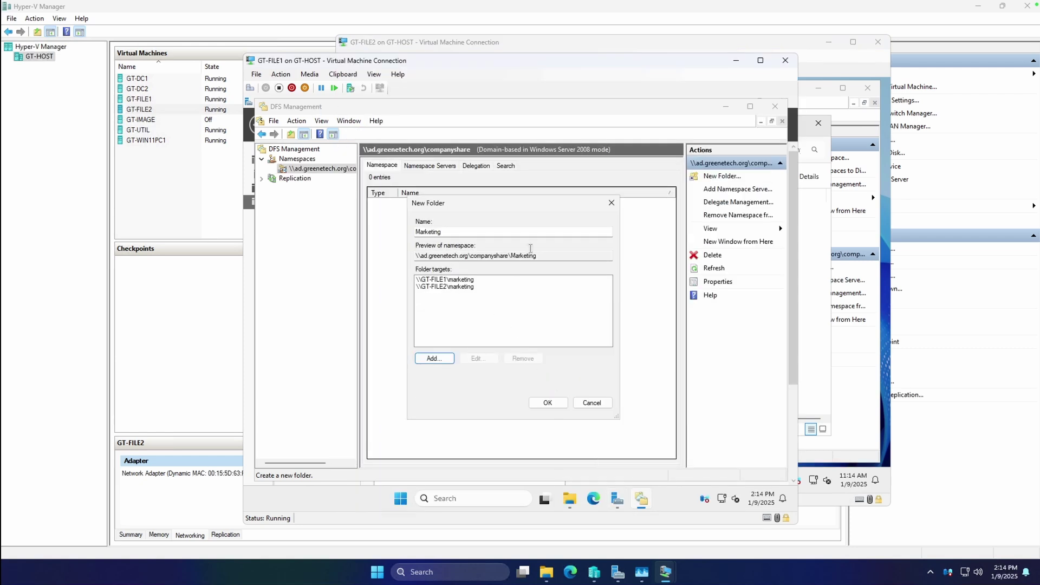
click(548, 402)
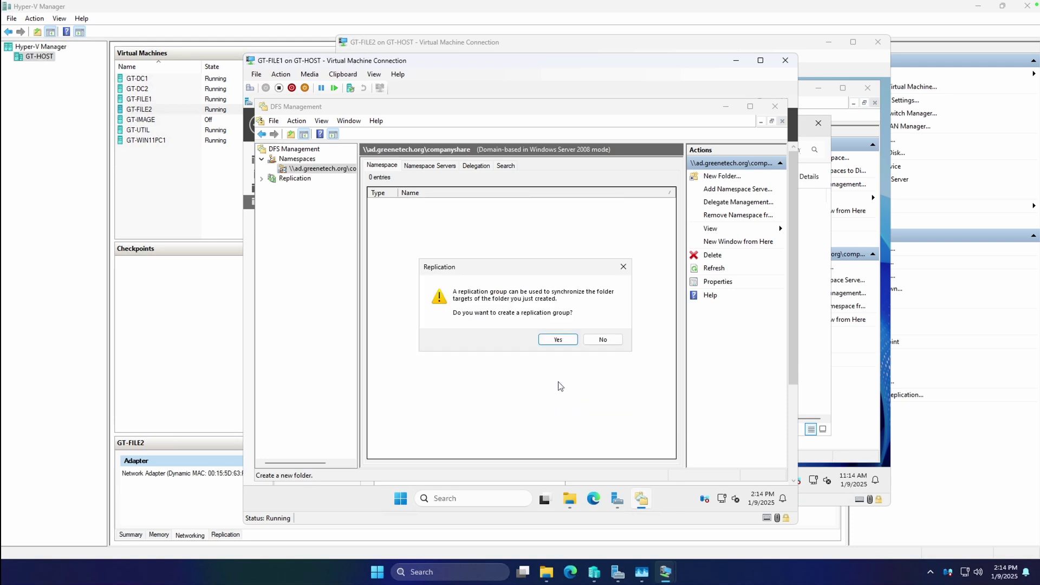
drag(513, 267, 487, 262)
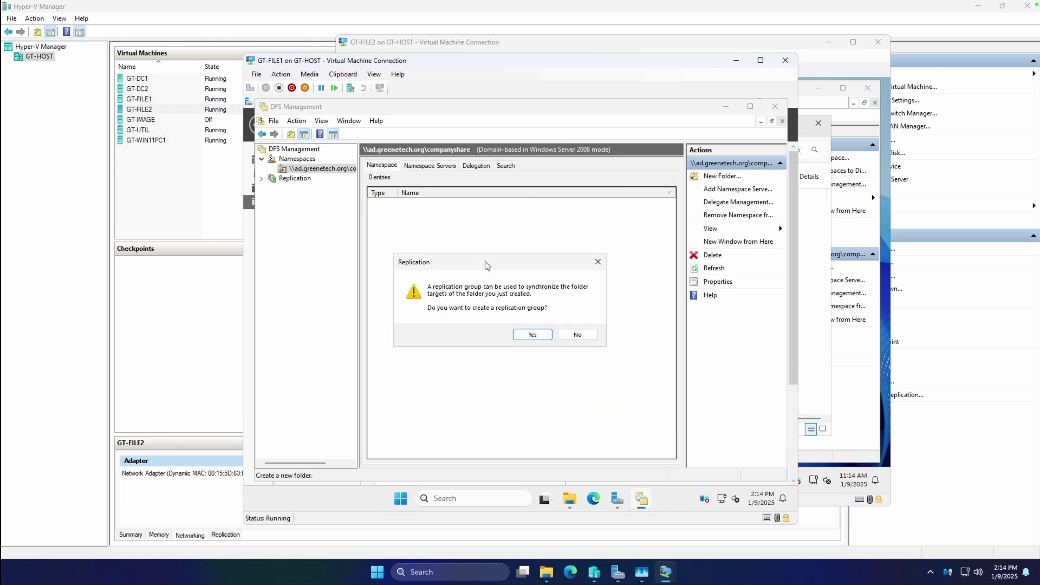
click(578, 336)
click(303, 178)
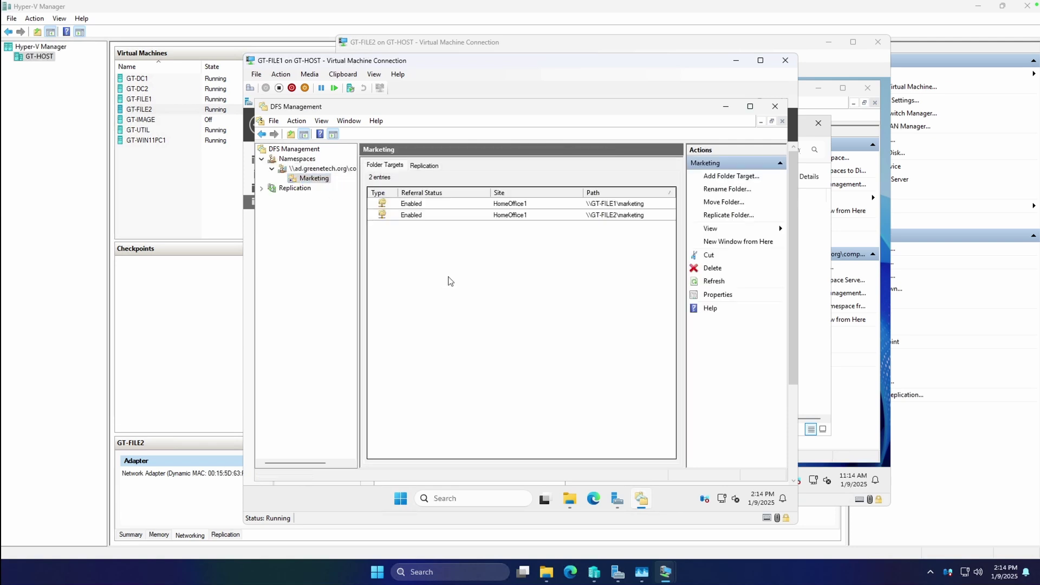
Step: Browse File Explorer to \\ad.greenetech.org and check the companyshare namespace's server list
click(569, 498)
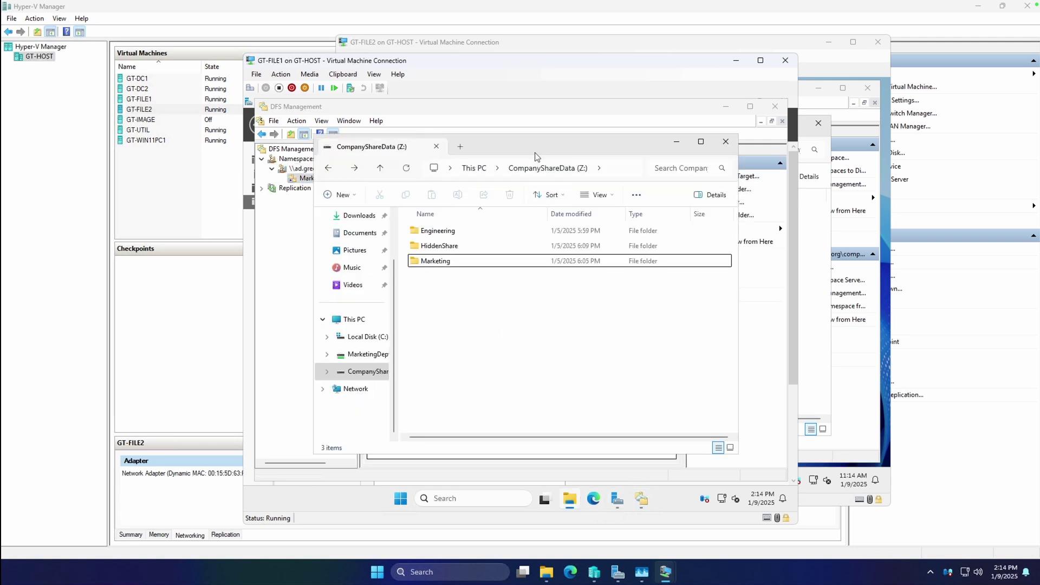
drag(536, 155, 675, 179)
click(752, 192)
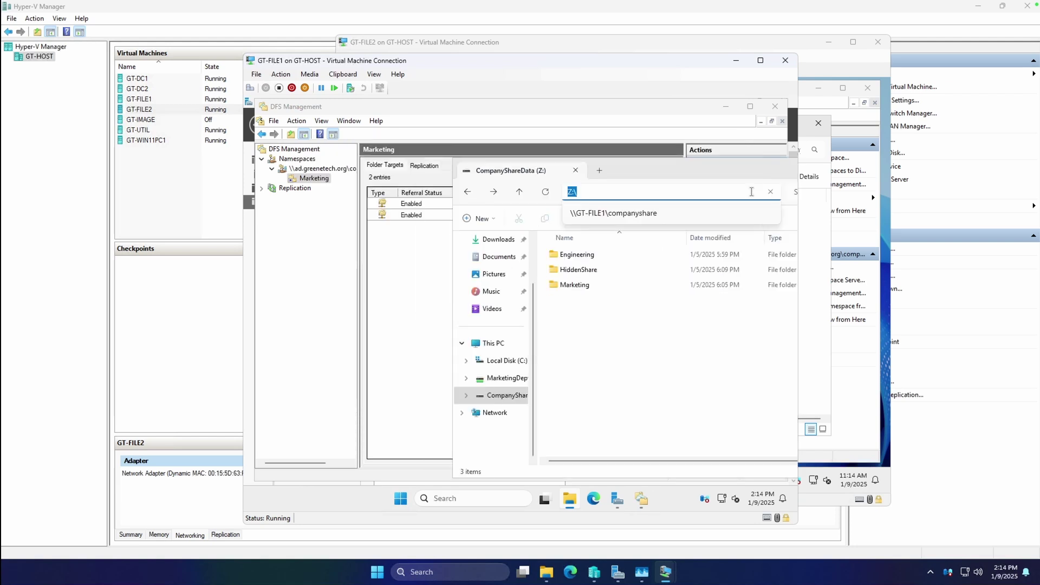
text(\ad.gre)
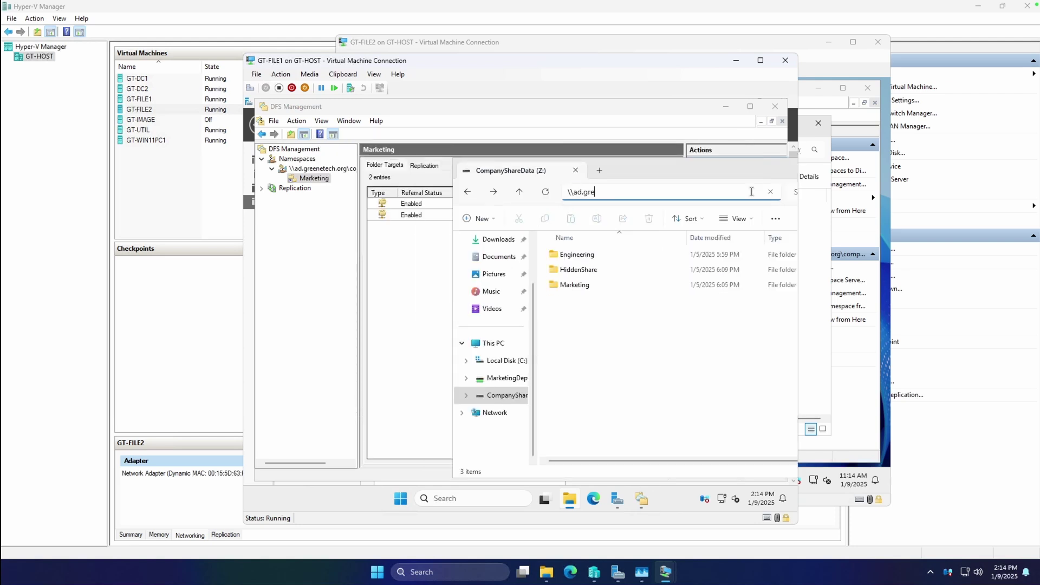
text(enetech.org)
key(Return)
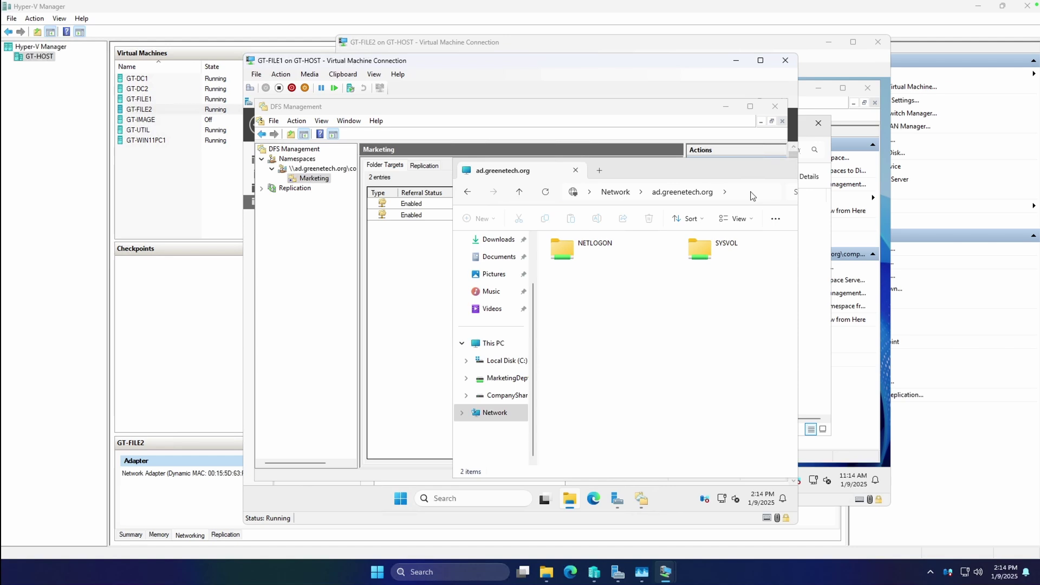
drag(699, 176, 515, 247)
click(356, 169)
click(429, 166)
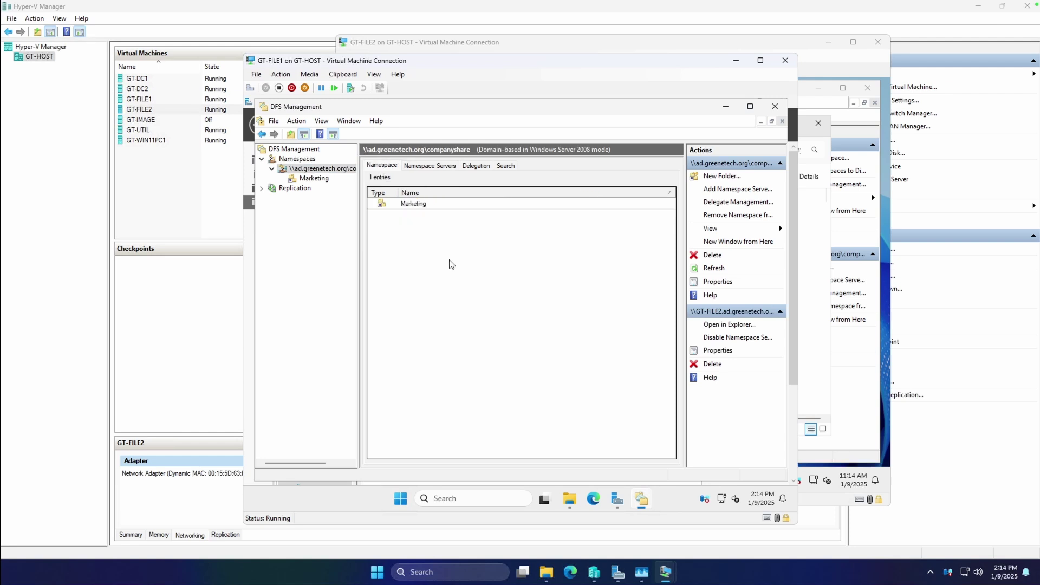
click(579, 499)
Step: Open \\ad.greenetech.org\companyshare and confirm its Marketing folder opens empty
click(566, 261)
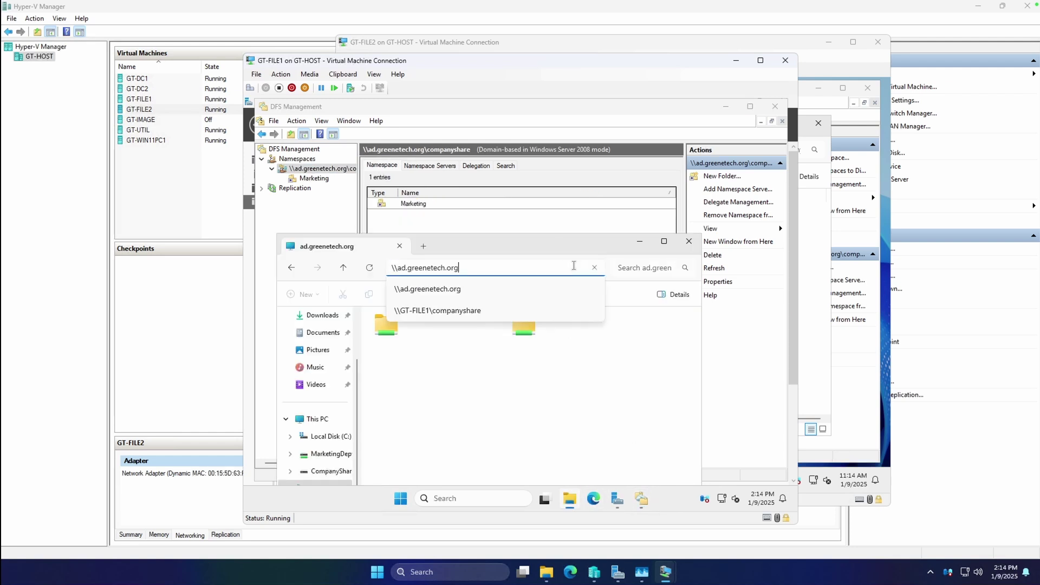
text(\marketi)
text(companyshare)
key(Return)
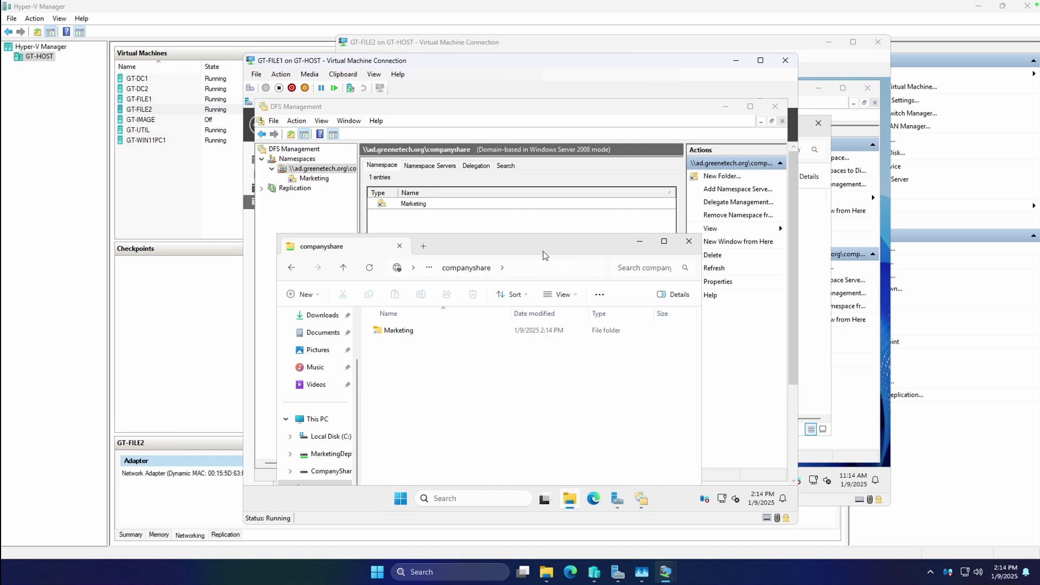
drag(545, 254, 551, 194)
double_click(427, 273)
click(297, 207)
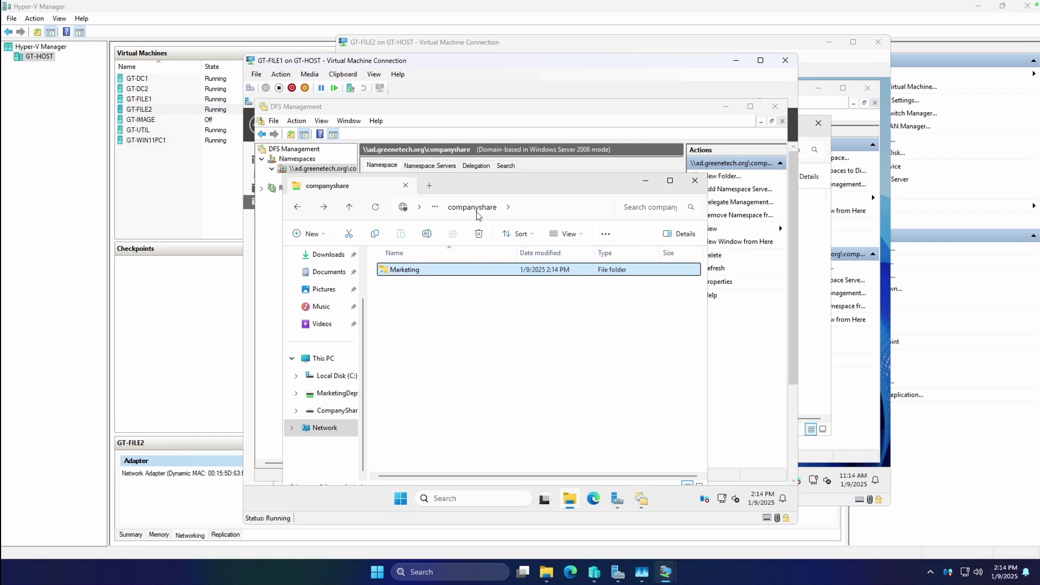
double_click(450, 274)
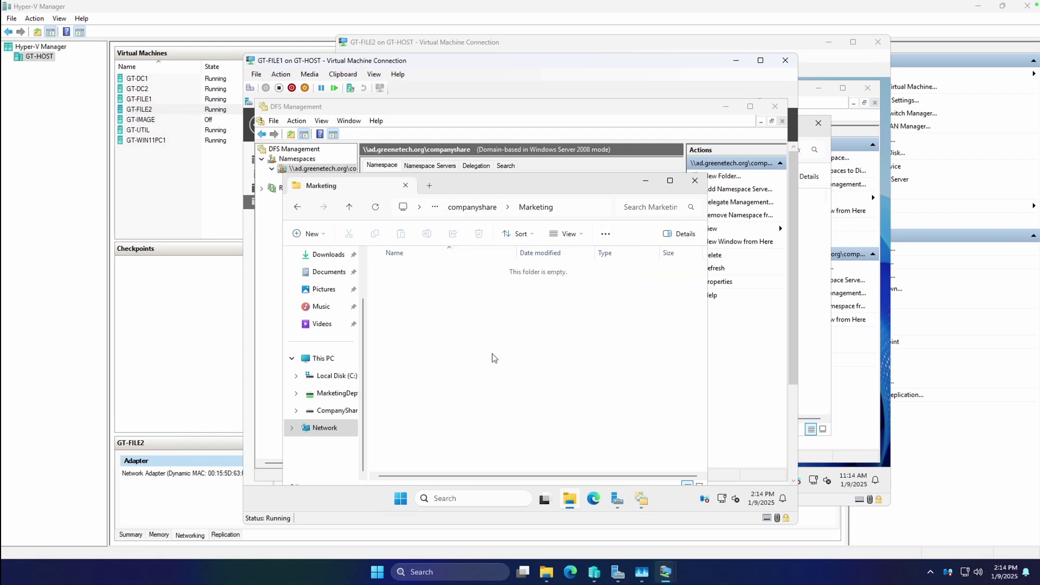
mouse_move(642, 499)
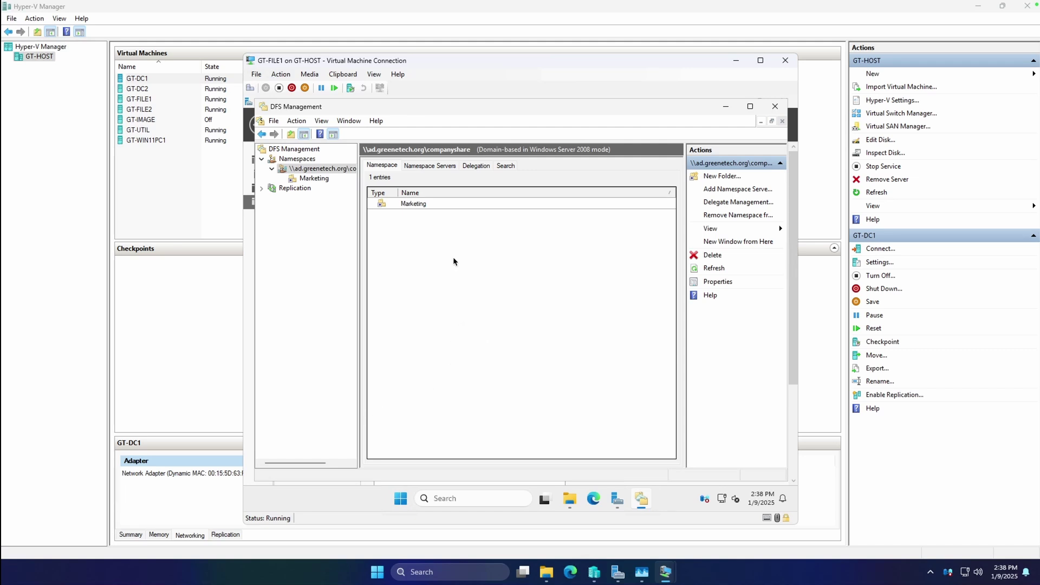
Step: Disable the \\GT-FILE2\marketing folder target of the Marketing folder
click(320, 179)
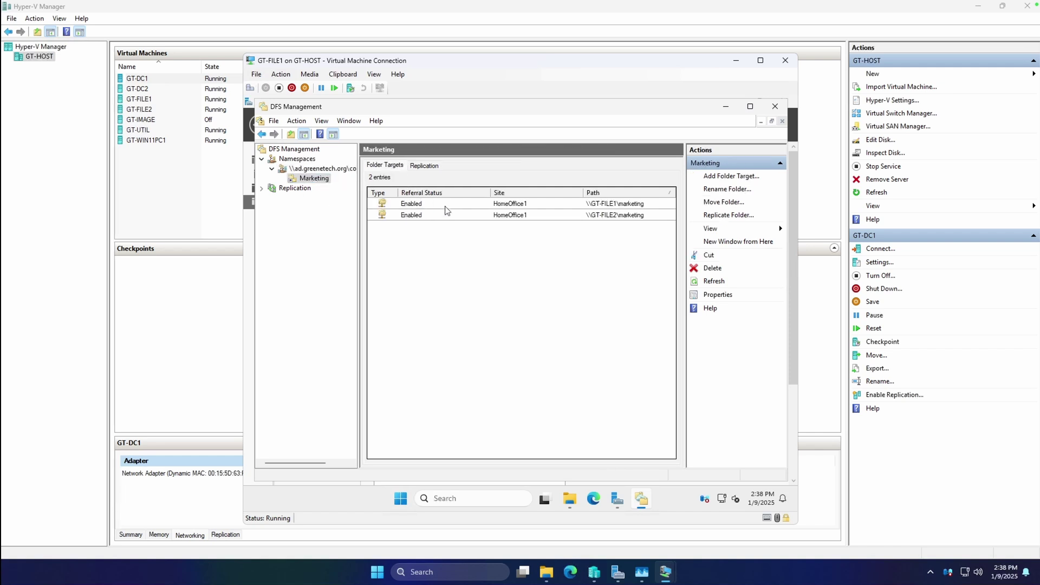
click(418, 216)
right_click(418, 215)
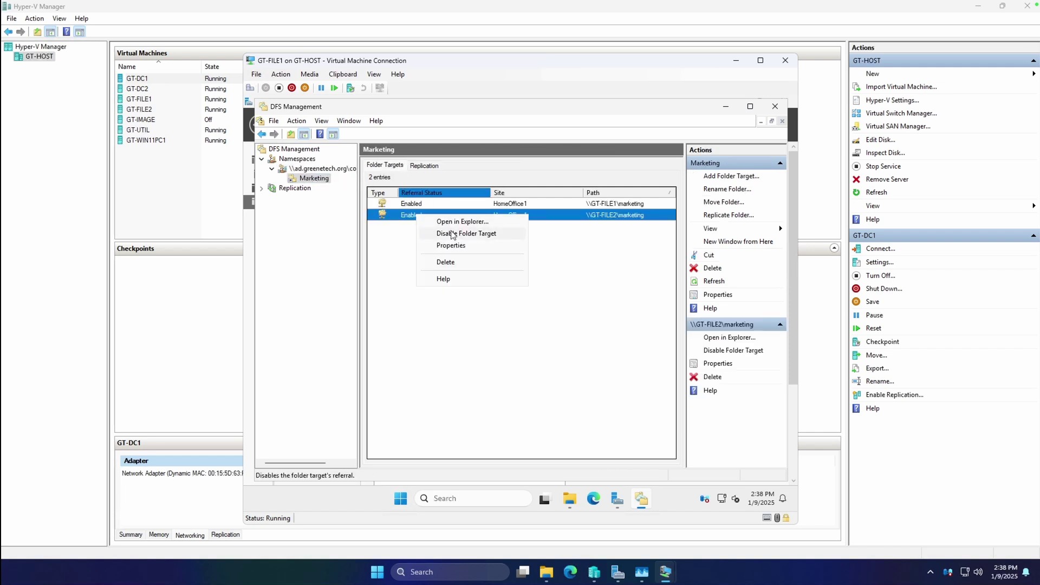
click(453, 235)
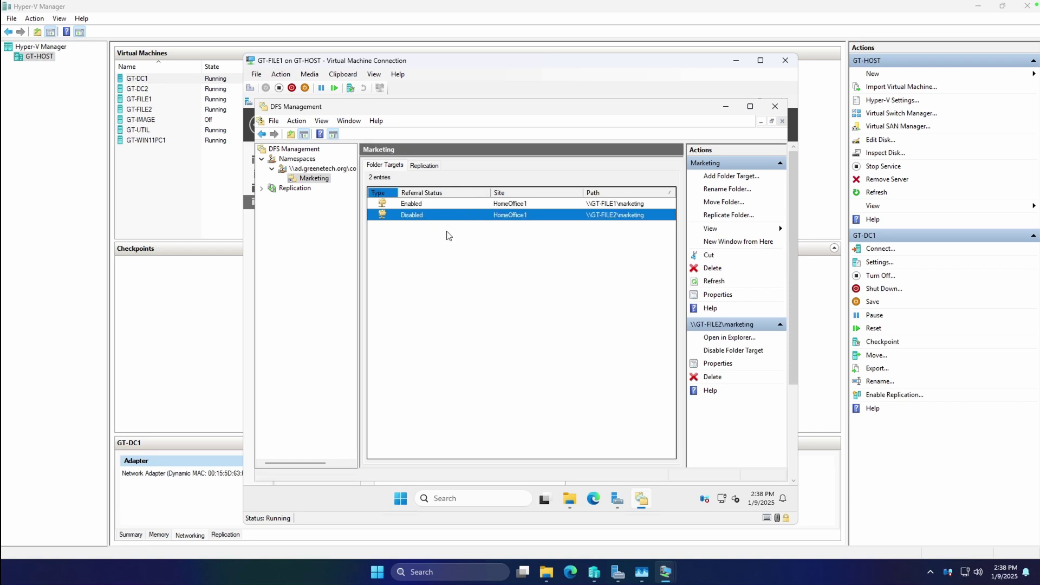
click(425, 166)
click(386, 164)
Step: Reopen Marketing through the namespace in File Explorer, then start a fresh Explorer window
click(570, 499)
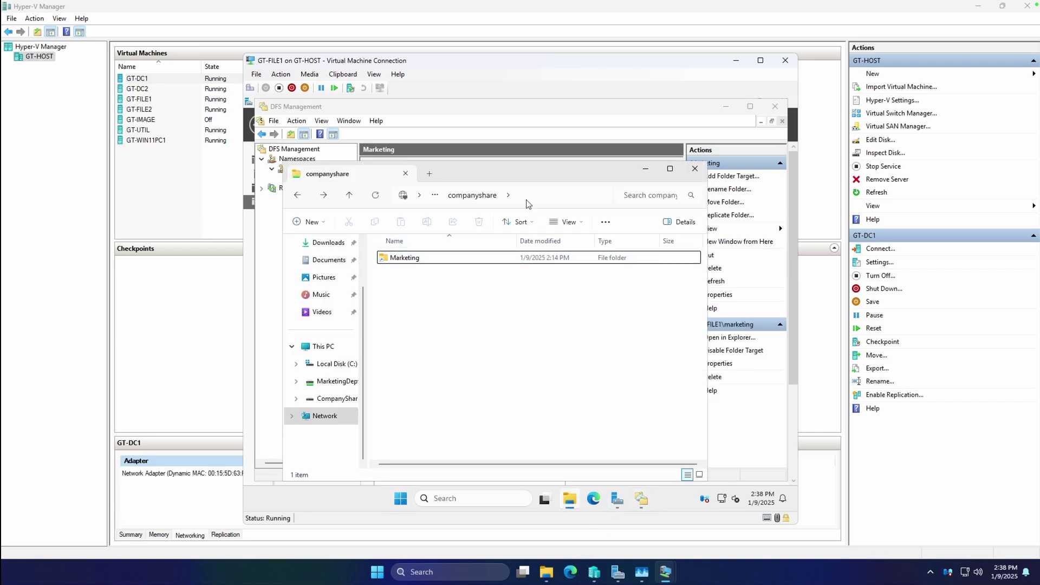
double_click(455, 254)
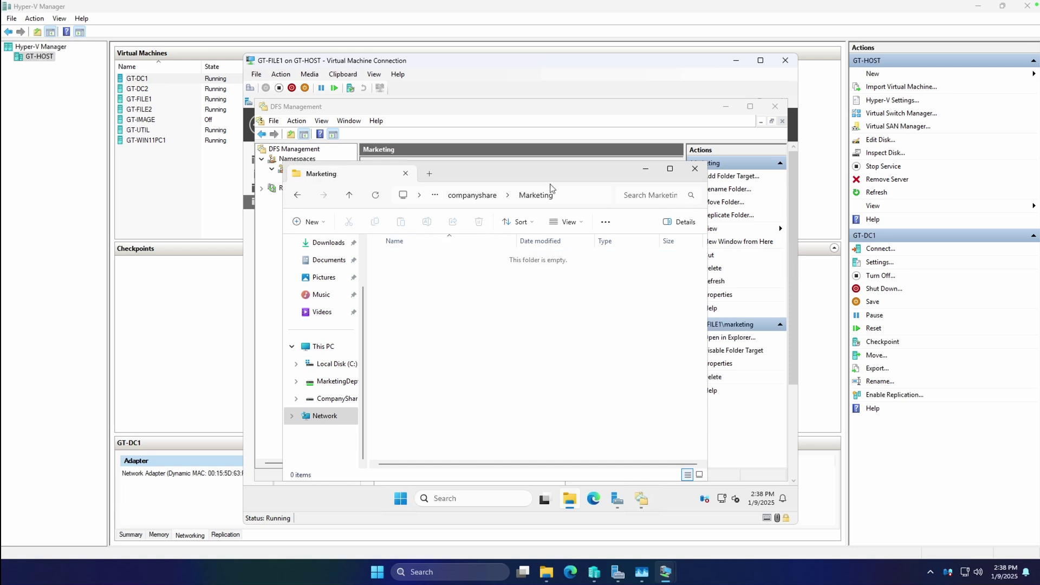
click(696, 174)
click(570, 498)
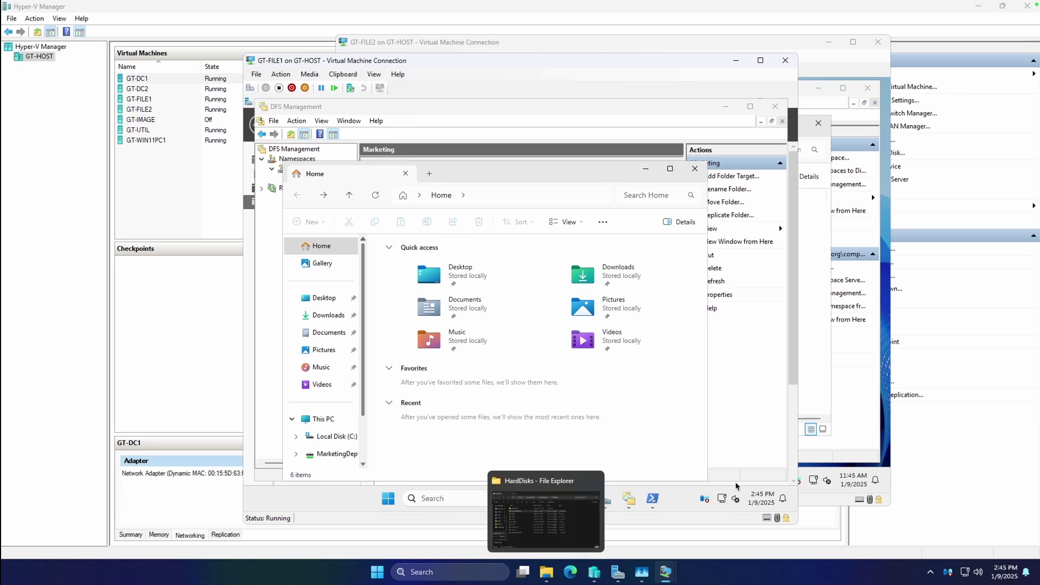
Step: In the admin PowerShell, rerun dfsutil /pktflush to clear the DFS referral cache
click(653, 498)
click(573, 351)
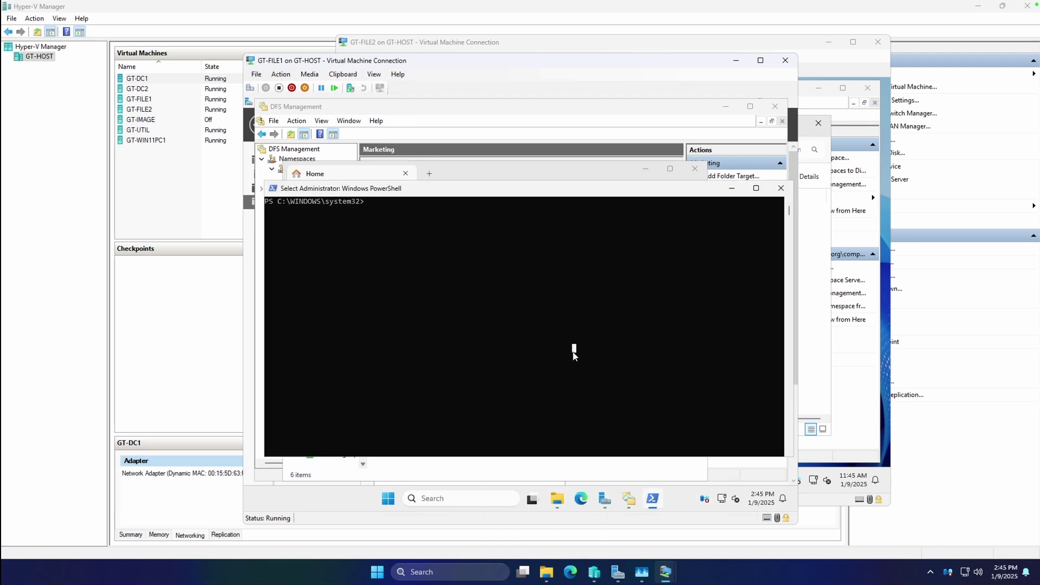
text(clear)
key(Up)
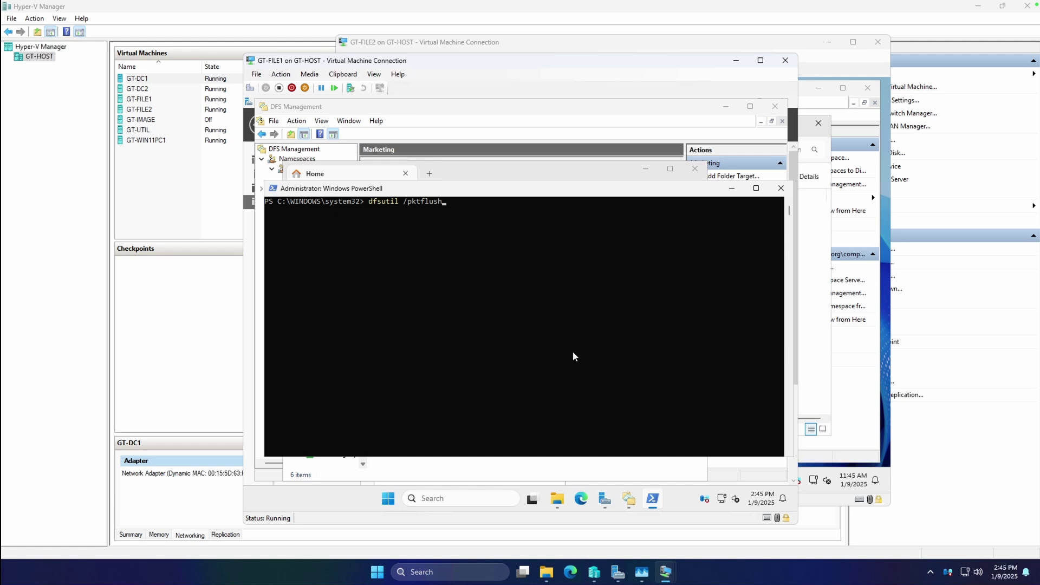
key(Return)
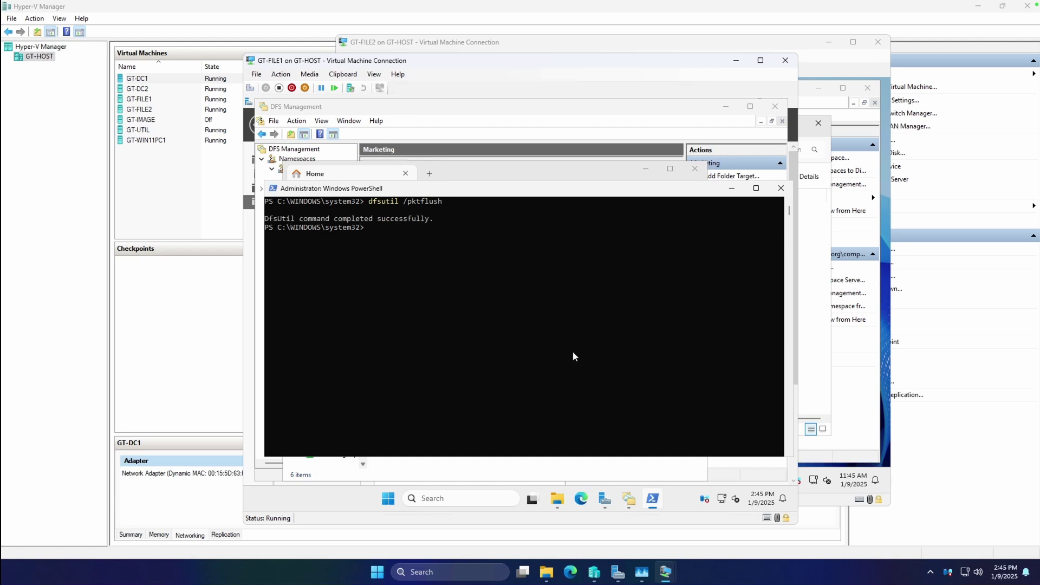
Step: Open companyshare's Marketing folder and PicsForPicnic, then Marketing on the CompanyShareData (Z:) drive
click(732, 188)
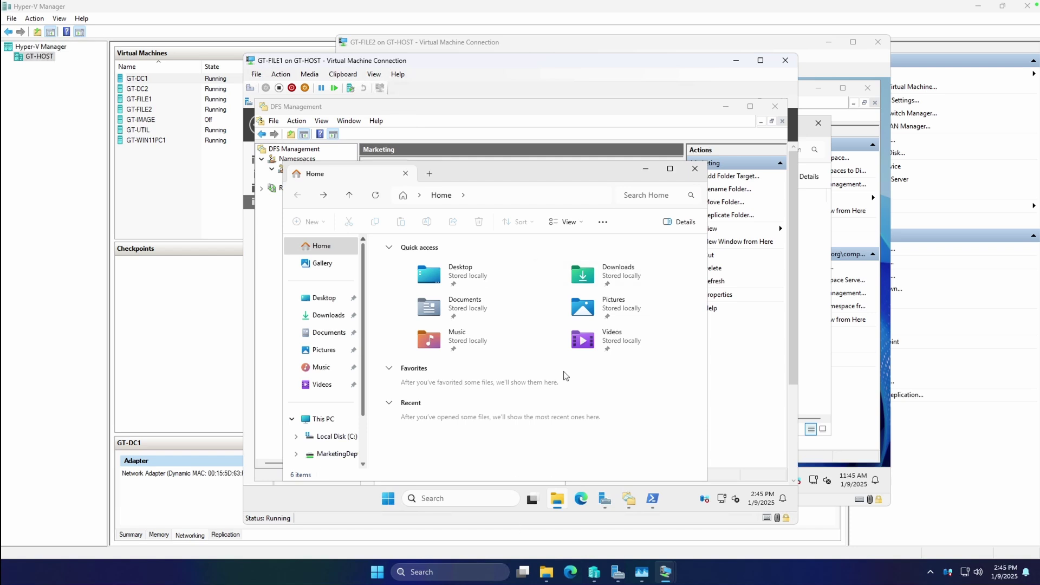
click(508, 191)
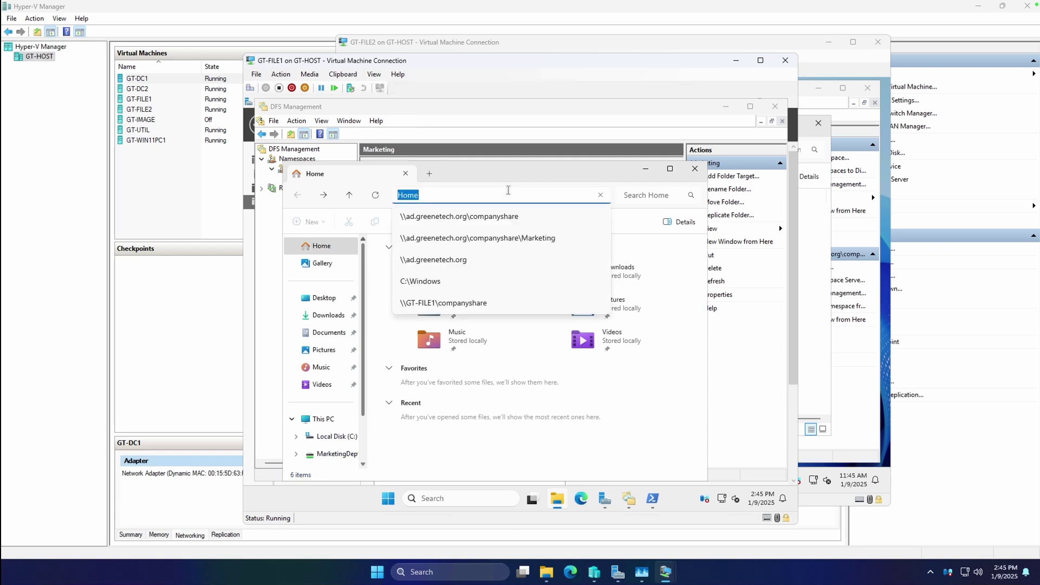
key(Escape)
key(Escape)
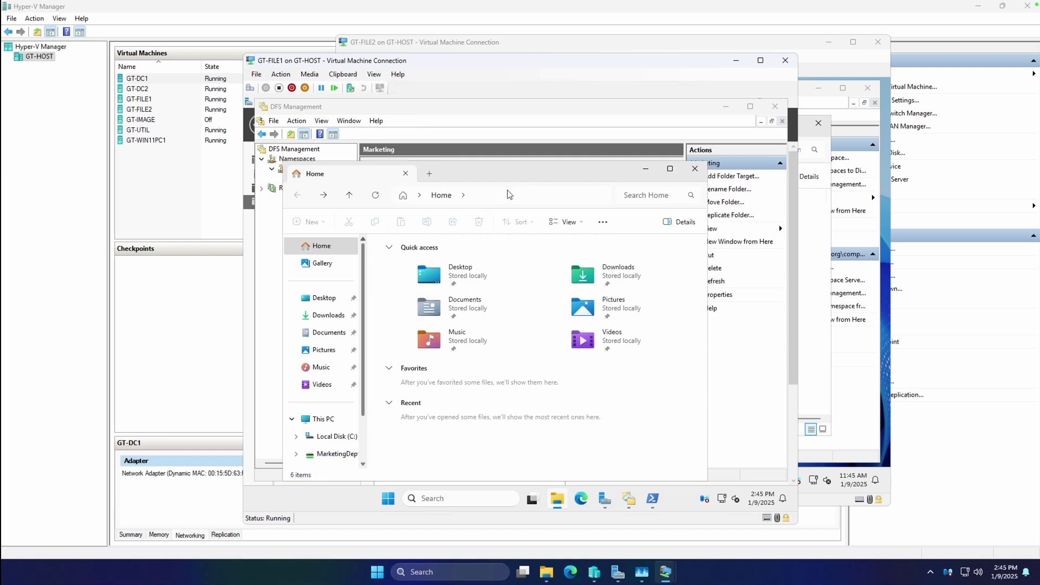
click(509, 192)
text(\\)
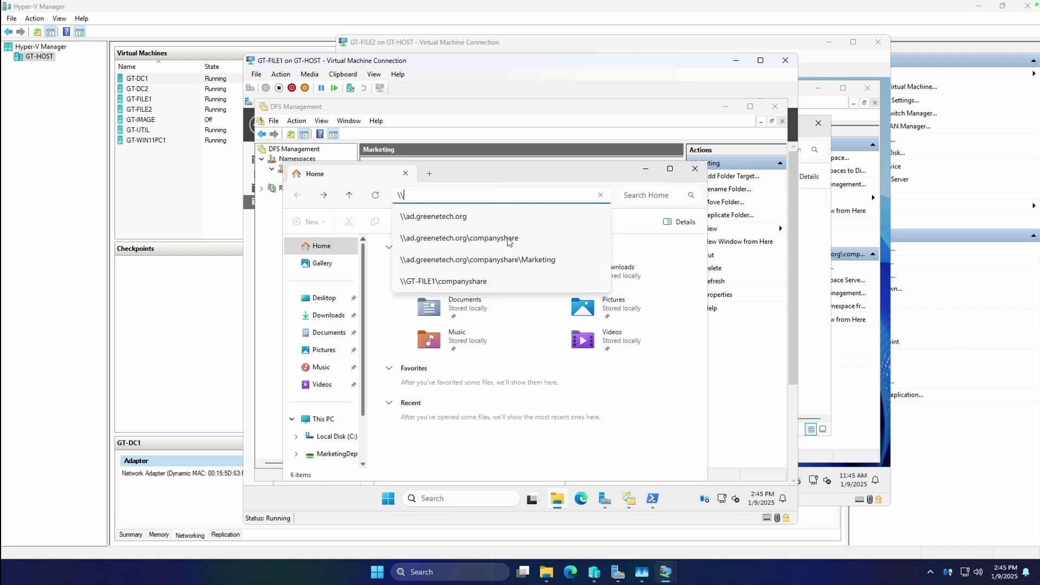
click(505, 260)
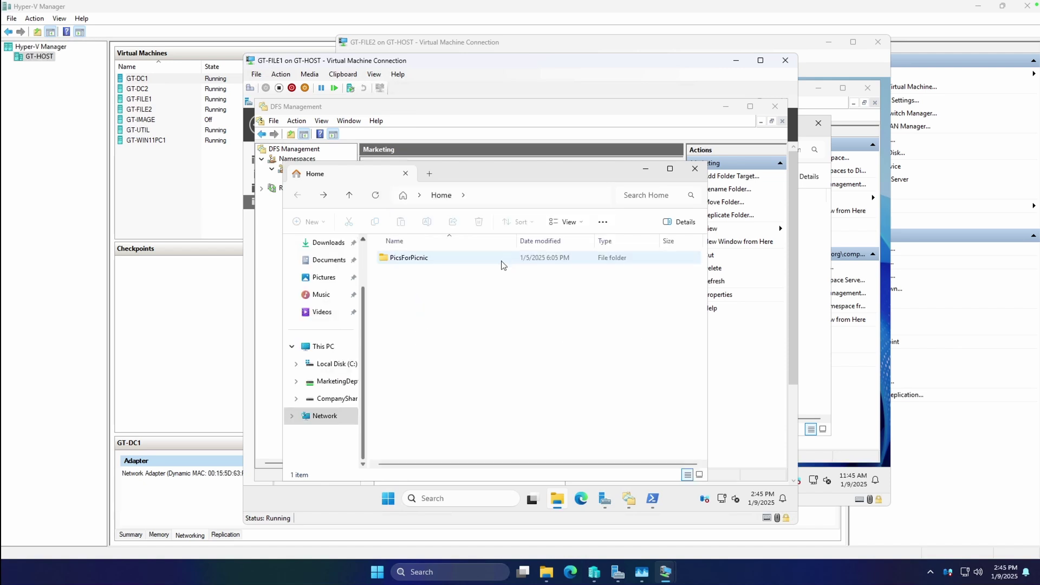
double_click(409, 259)
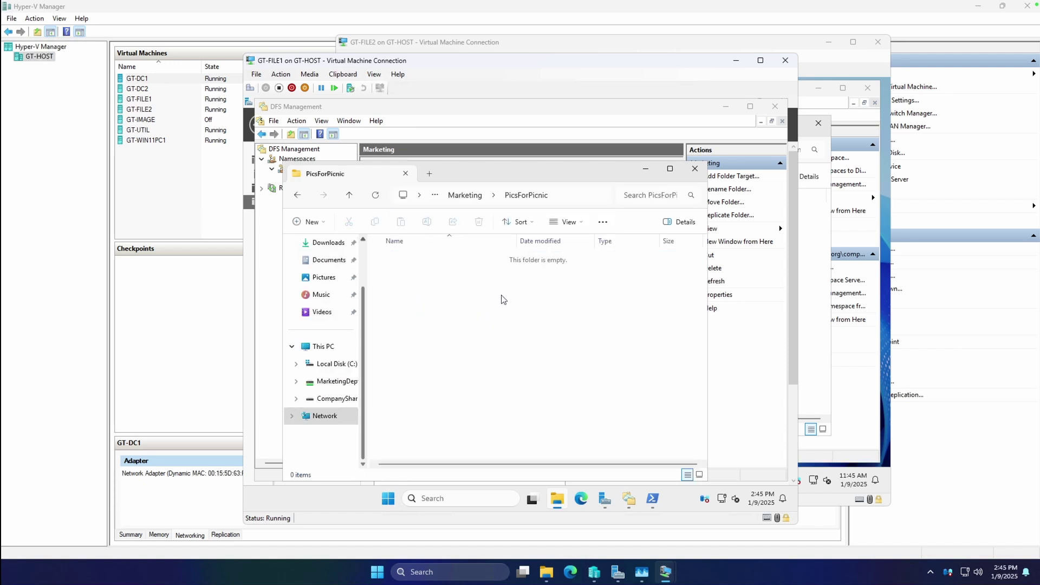
click(298, 198)
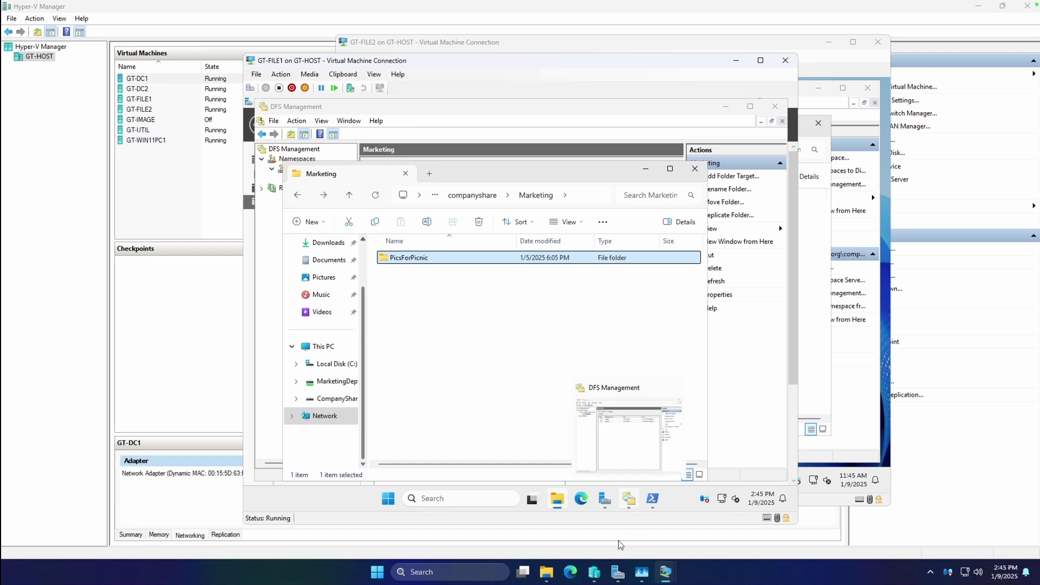
click(330, 400)
double_click(422, 289)
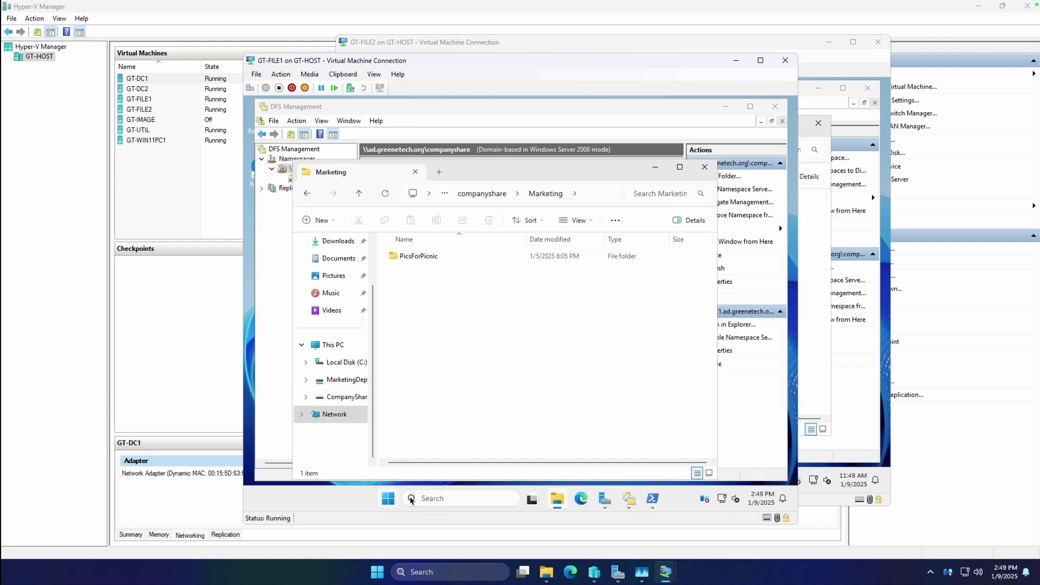
Step: Create a namespace folder Engineering targeting \\GT-FILE1\engineering and \\GT-FILE2\engineering
click(271, 224)
right_click(304, 171)
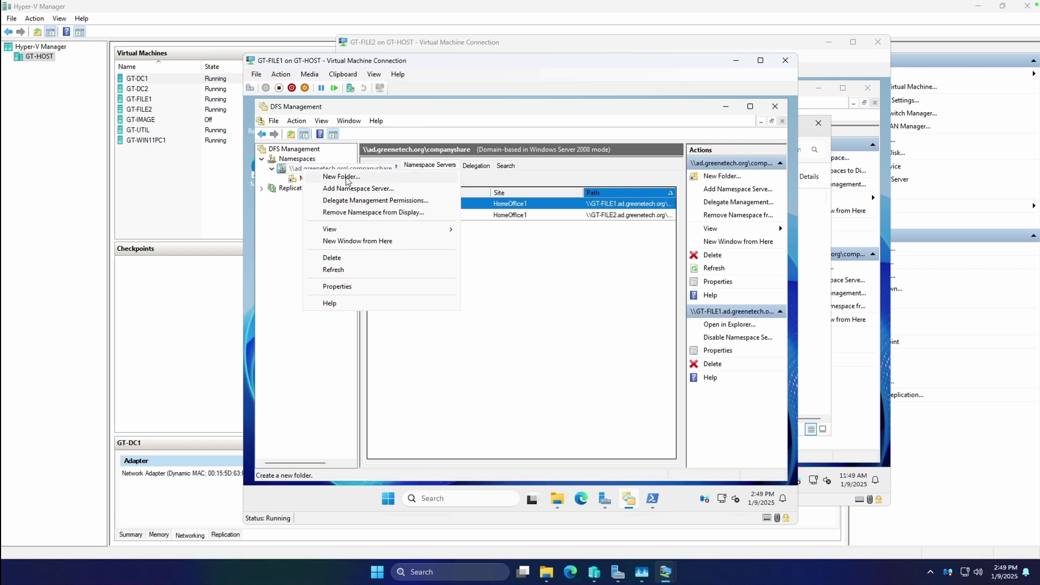
click(342, 176)
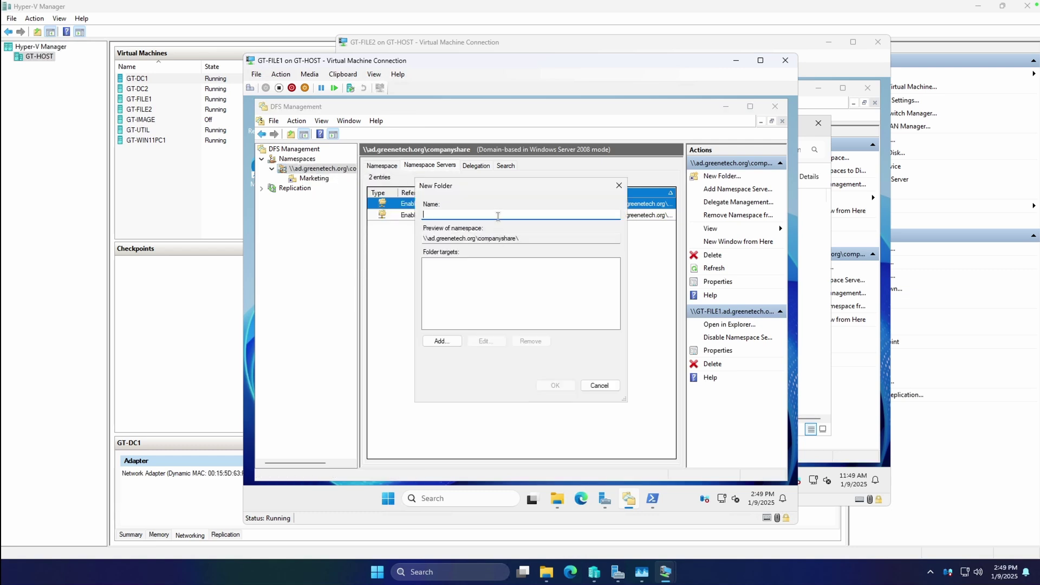
text(EEng)
click(447, 343)
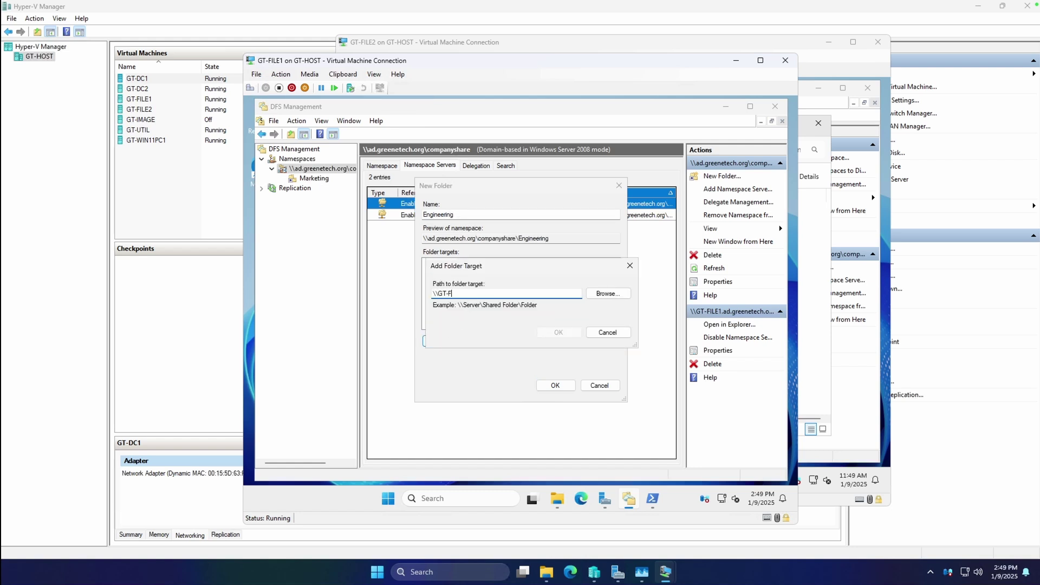
text(ILE1\engineering)
key(Return)
key(Return)
text(GT-FILE2\engineering)
key(Return)
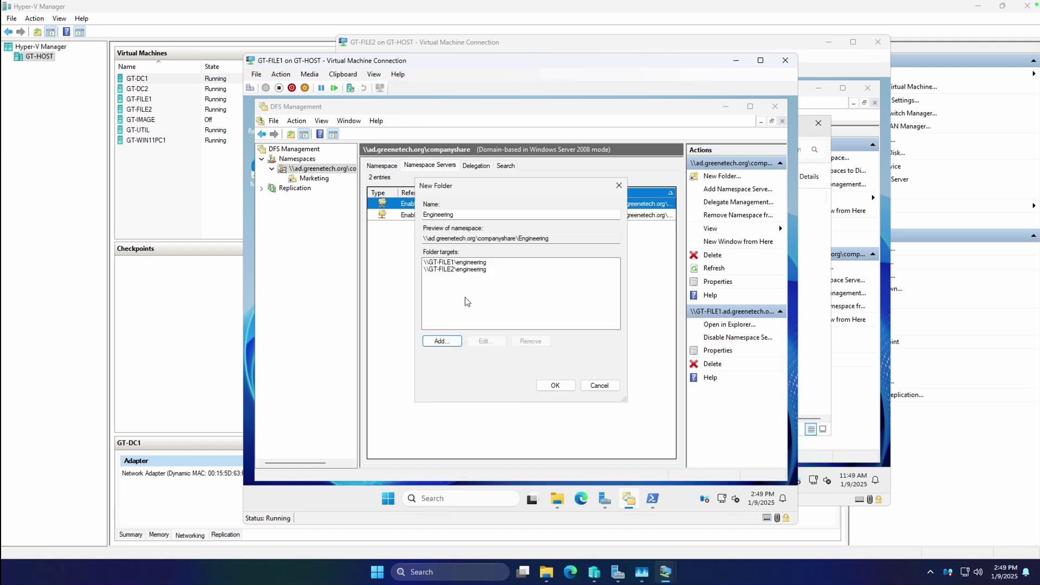
Step: Confirm the Engineering folder without a replication group, then review the Engineering and Marketing targets
click(549, 385)
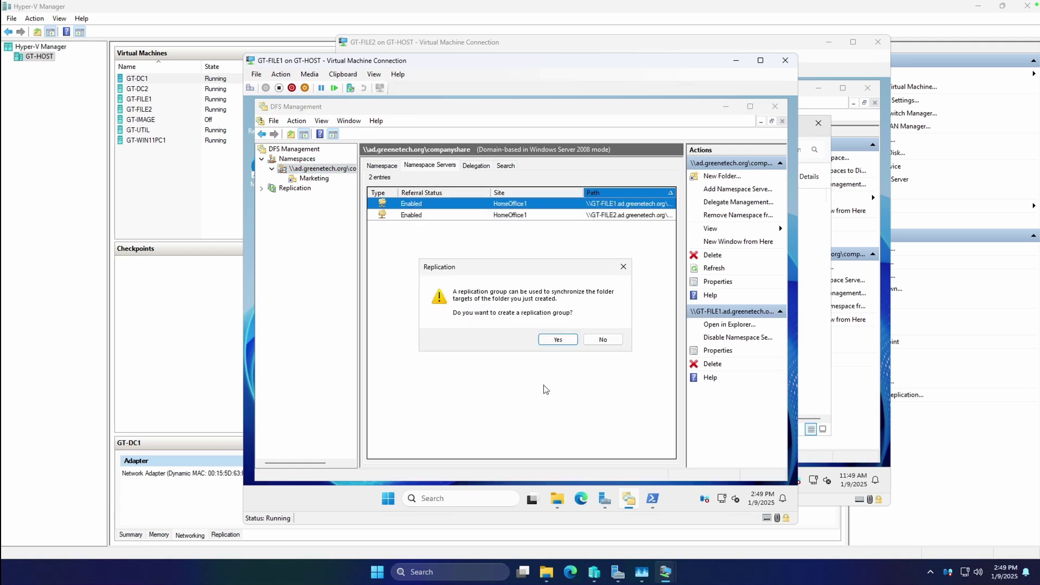
drag(513, 268, 416, 257)
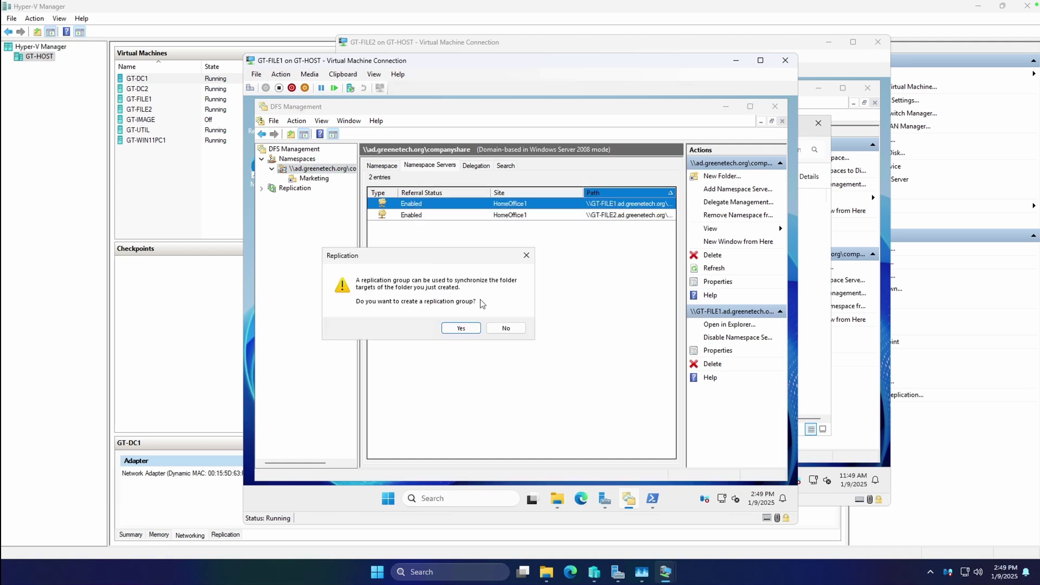
click(506, 329)
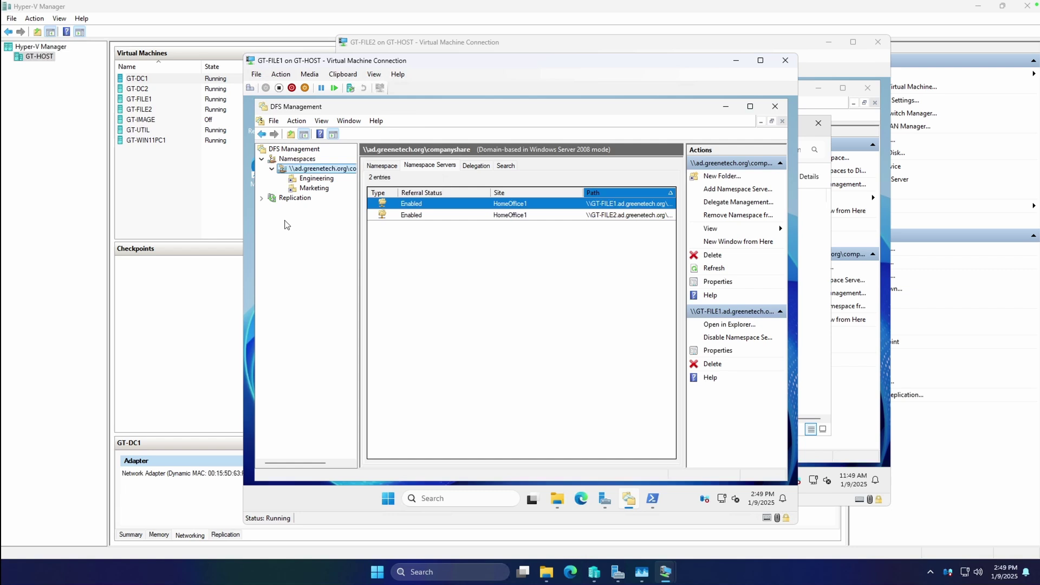
click(293, 198)
click(317, 178)
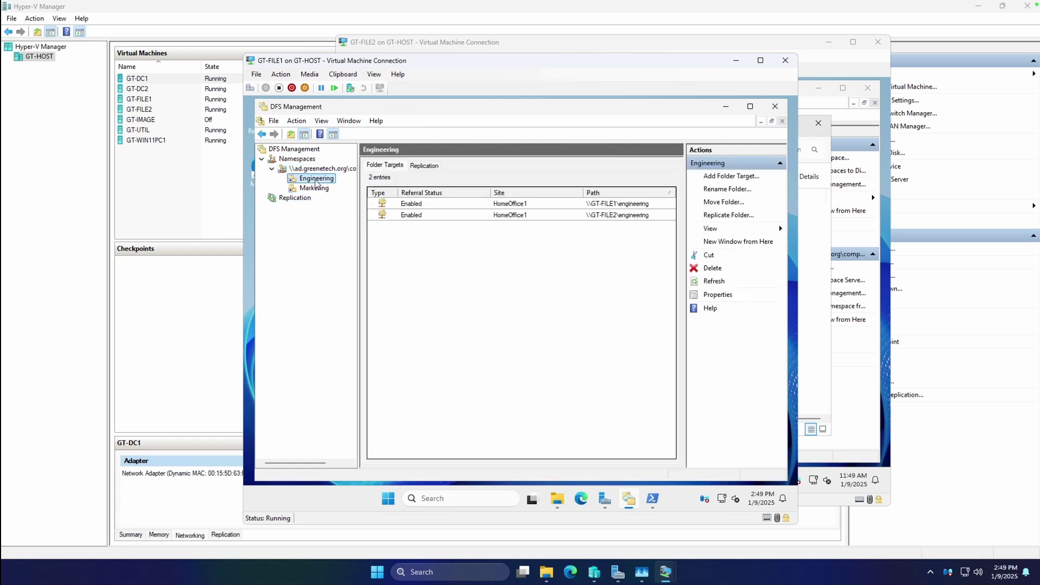
click(319, 189)
click(416, 166)
click(390, 166)
Step: Go to \\ad.greenetech.org\companyshare\engineering in File Explorer
click(316, 178)
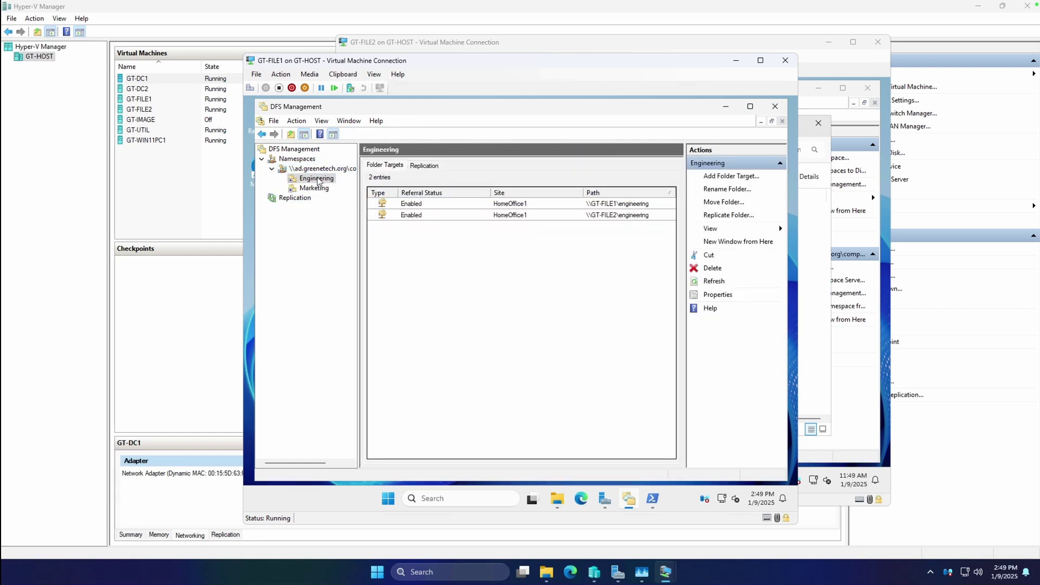
click(552, 499)
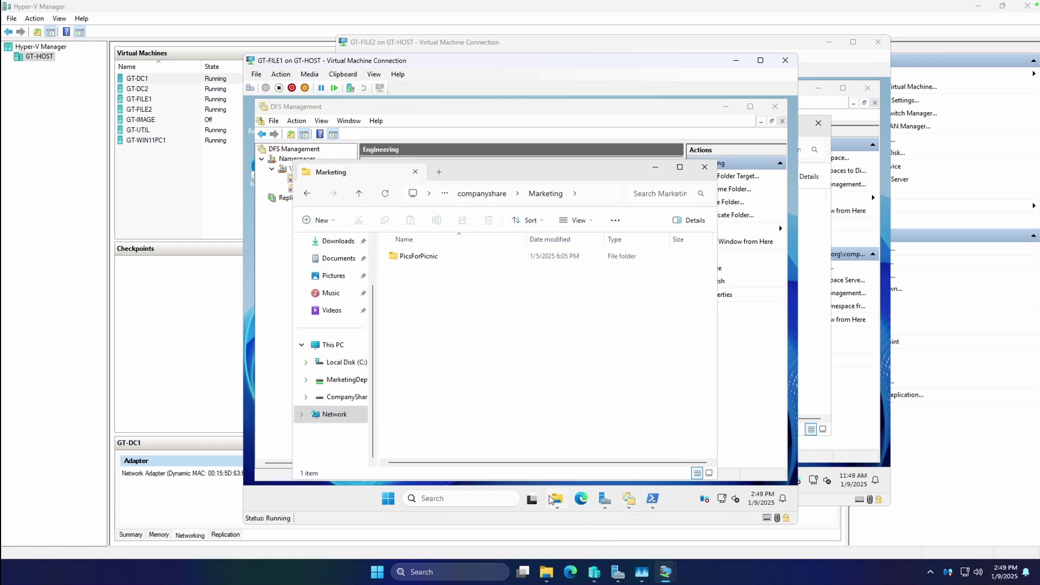
click(592, 194)
click(591, 194)
key(BackSpace)
key(BackSpace)
key(BackSpace)
key(BackSpace)
key(BackSpace)
key(BackSpace)
key(BackSpace)
key(BackSpace)
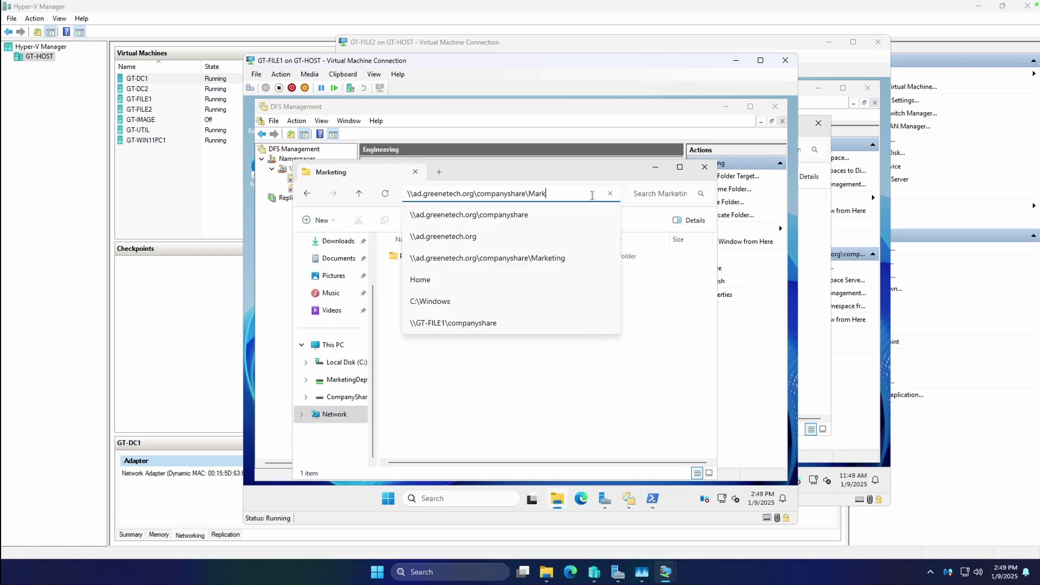
key(BackSpace)
text(engineering)
key(Return)
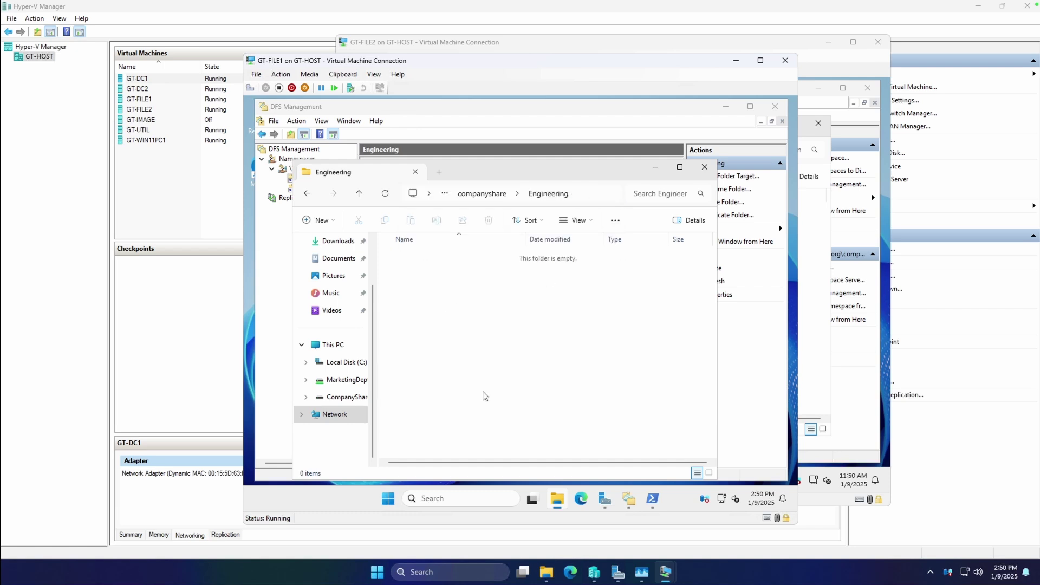
Step: Create a new empty text document named Test1.txt in the Engineering folder
right_click(441, 285)
click(485, 411)
mouse_move(500, 385)
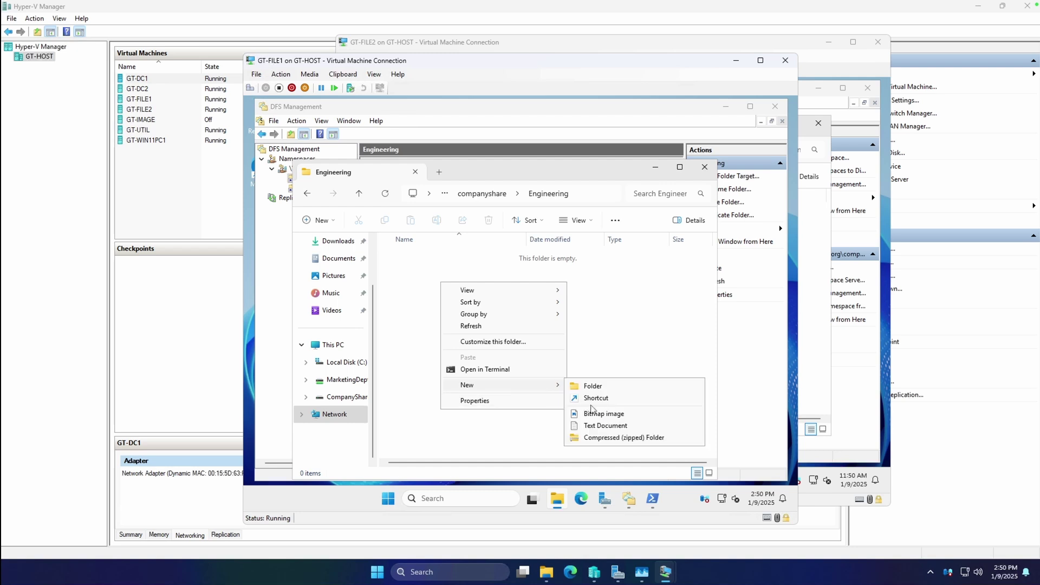
click(600, 426)
text(Test1.txt)
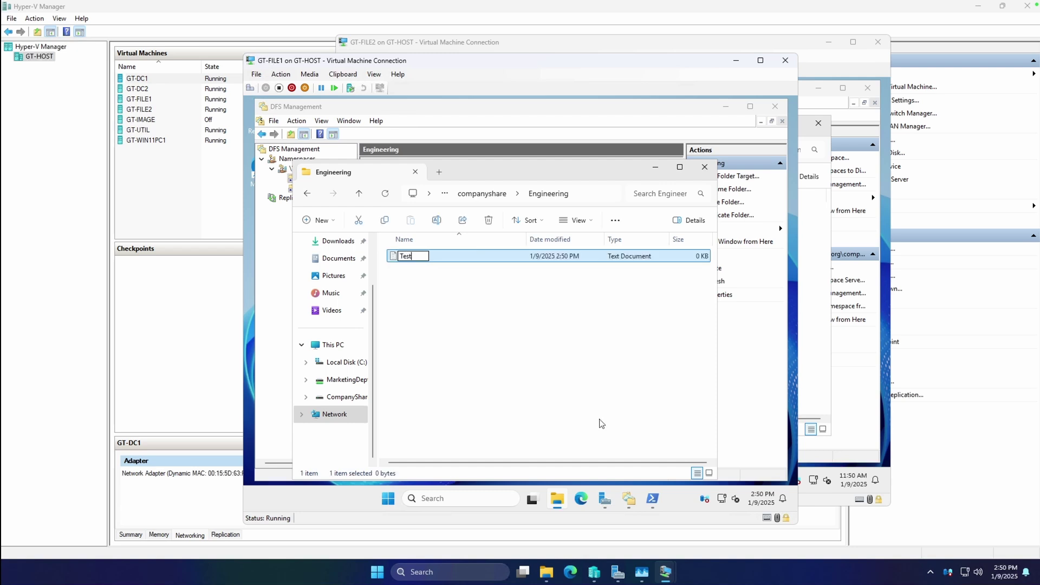
key(Return)
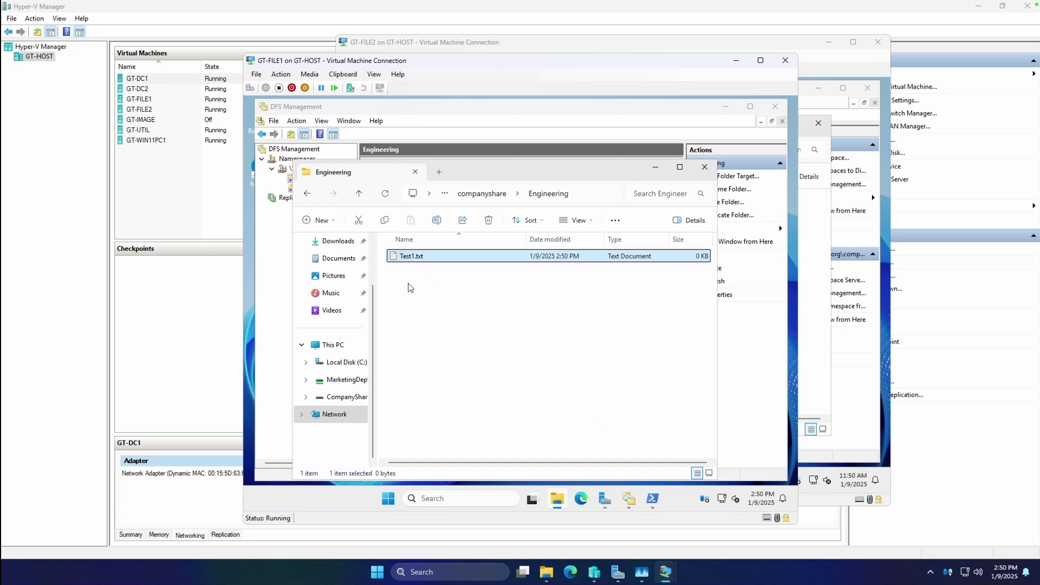
Step: Create a second text document named Test2.txt, then close File Explorer
right_click(410, 284)
click(461, 432)
mouse_move(470, 409)
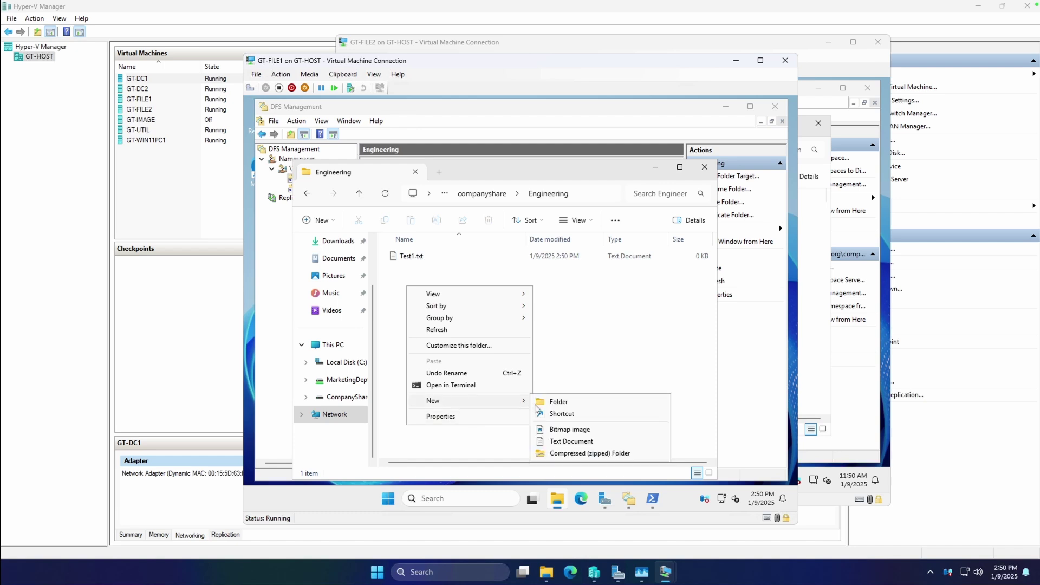
click(564, 443)
text(Test2.txt)
key(Return)
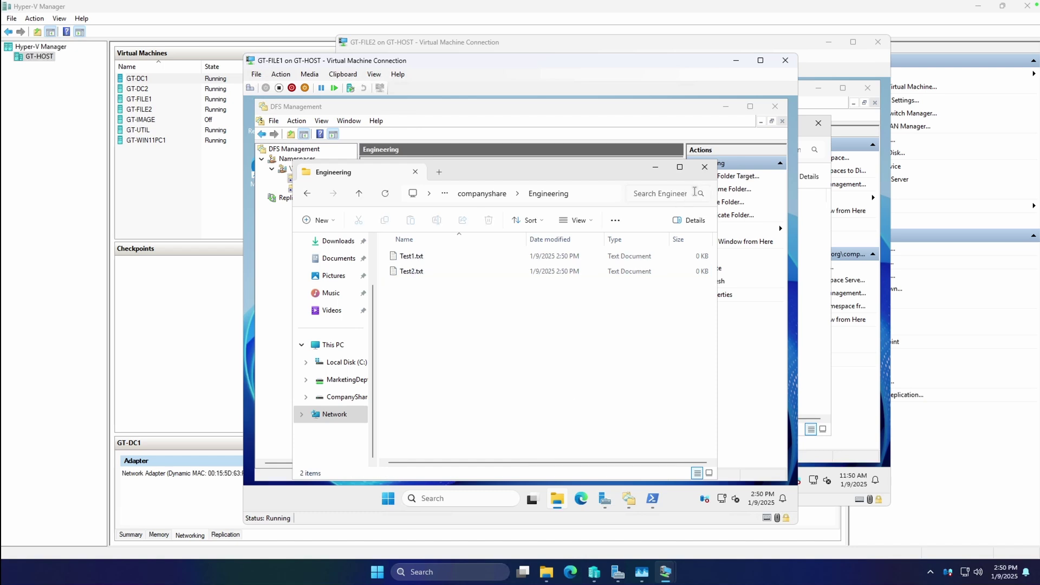
click(705, 167)
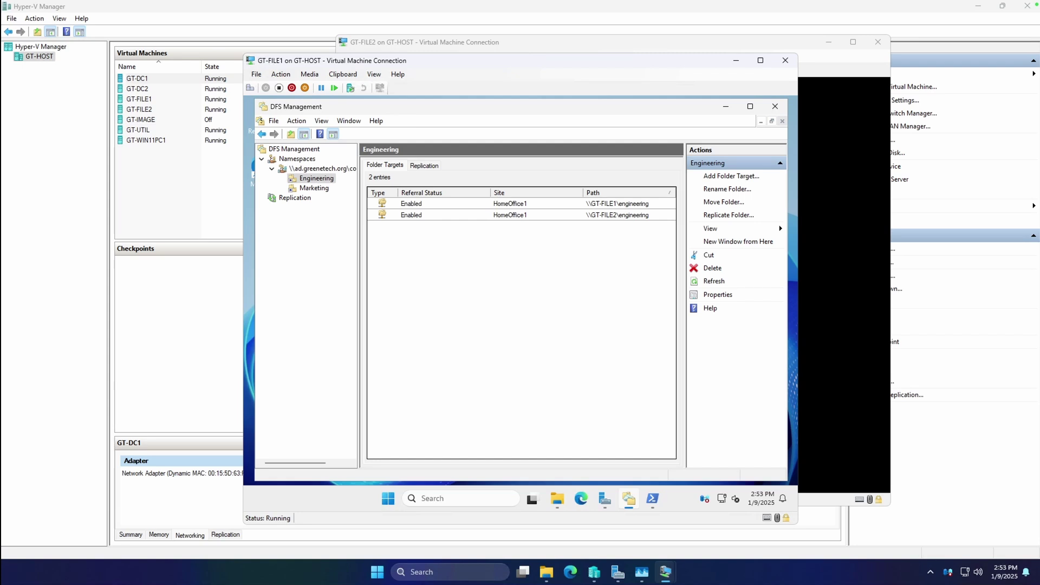